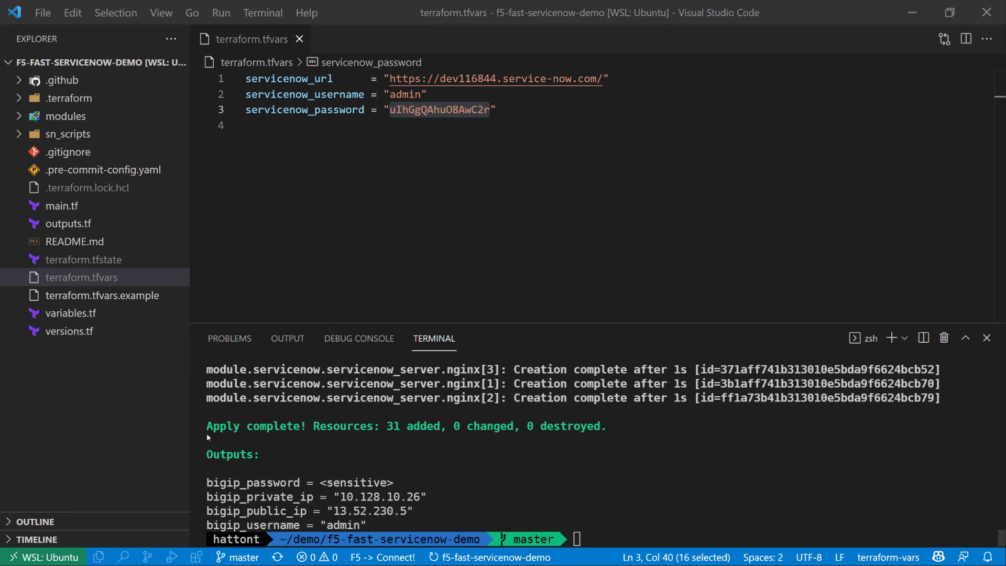
Try to print the Terraform deployment outputs as JSON with terraform out -json.
left_click_drag(206, 426, 307, 426)
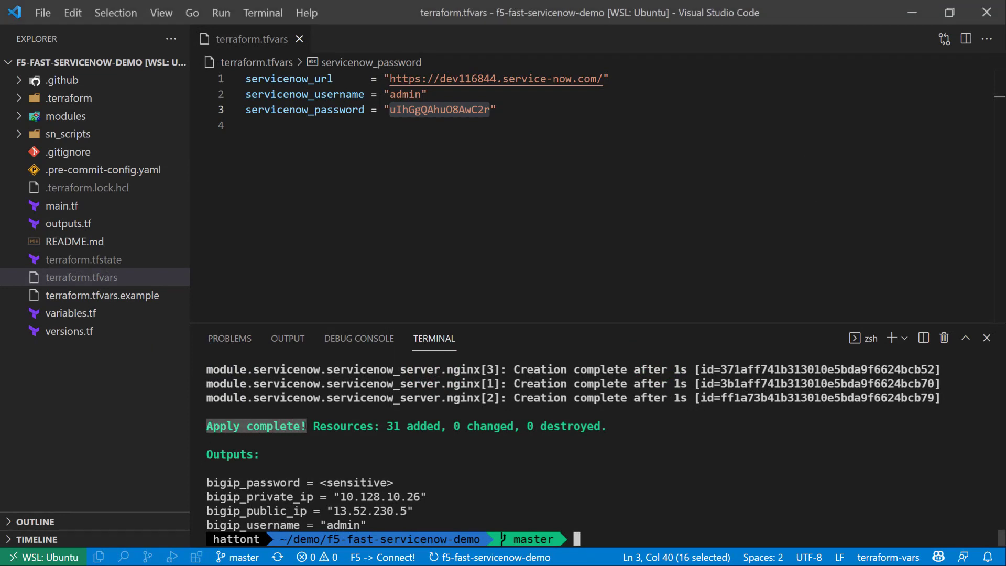
left_click(541, 532)
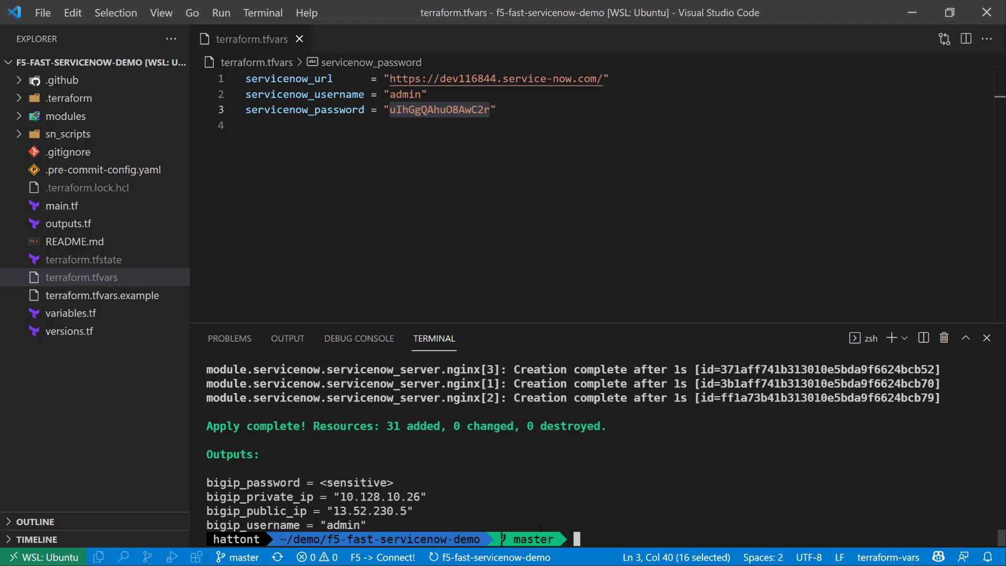
type("terraform")
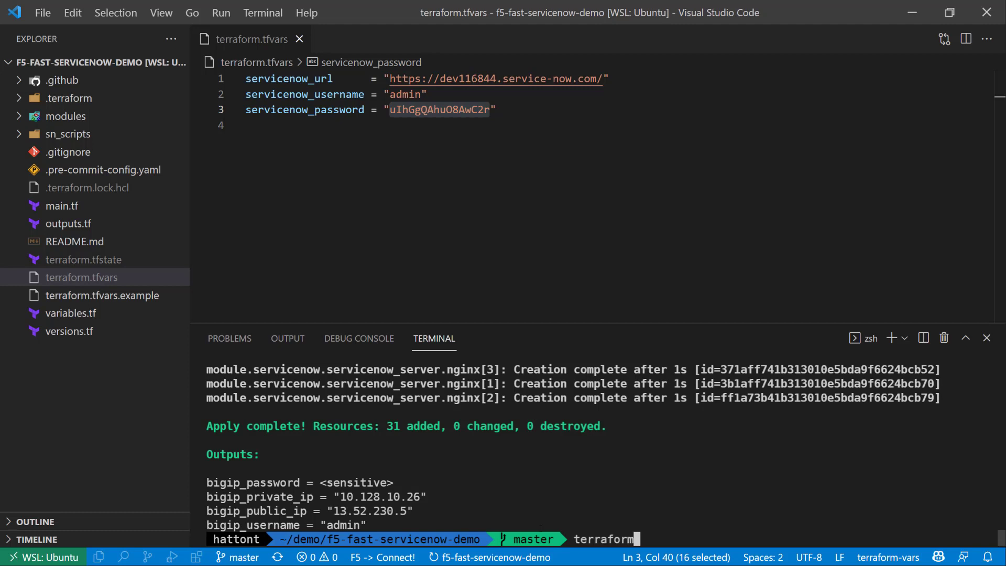
type(" out -json")
key("Return")
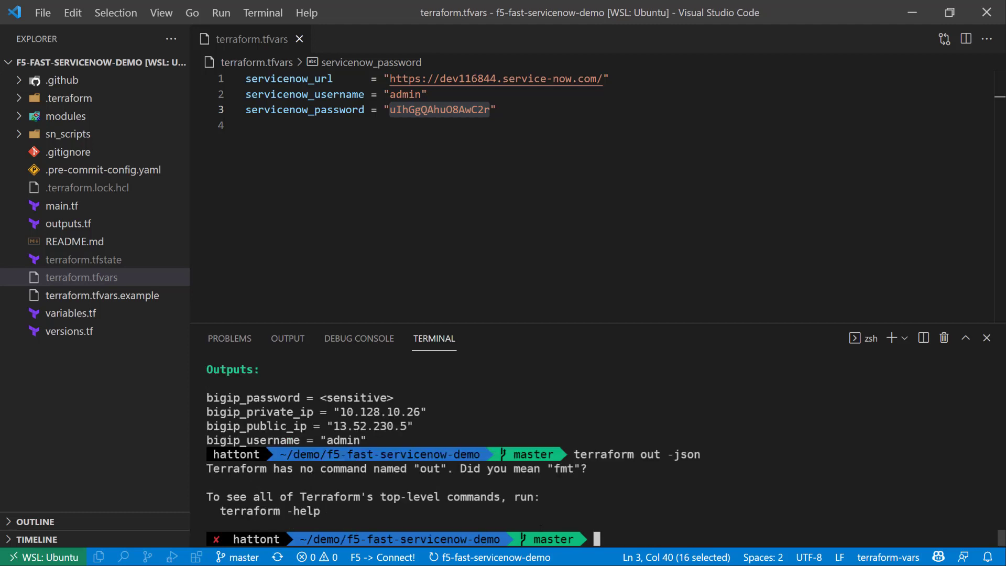
Run terraform output -json in the project terminal to print all deployment output values.
type("terraform output -json")
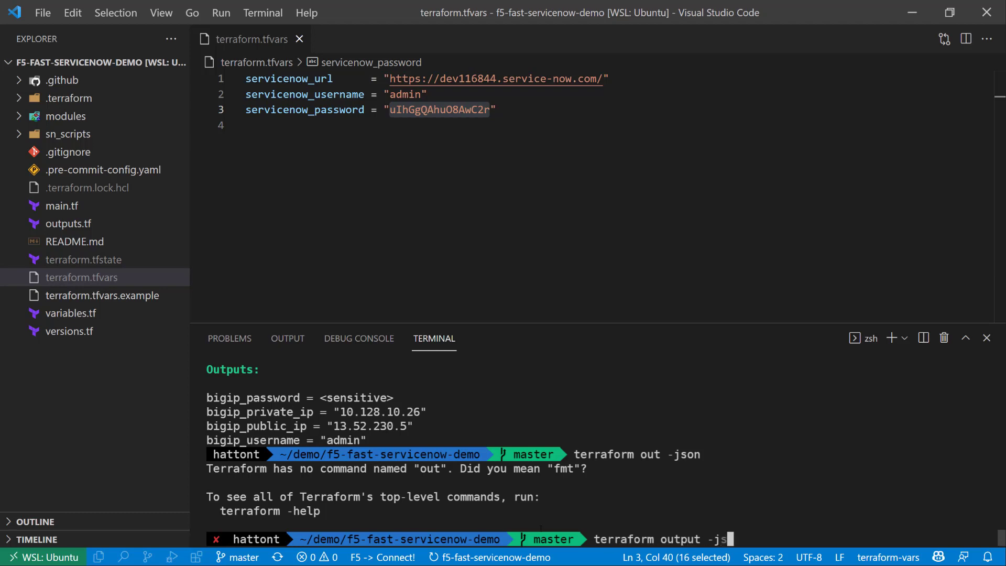
key("Return")
scroll(400, 461, "up", 4)
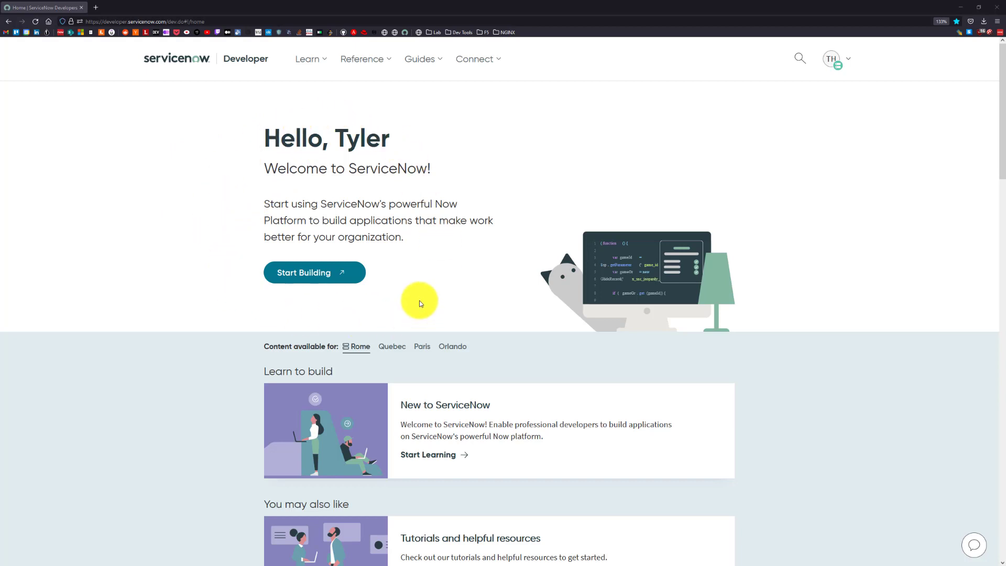
Switch to the ServiceNow developer site, start building on the instance, and find and open My Items under Catalog Definitions.
left_click(305, 273)
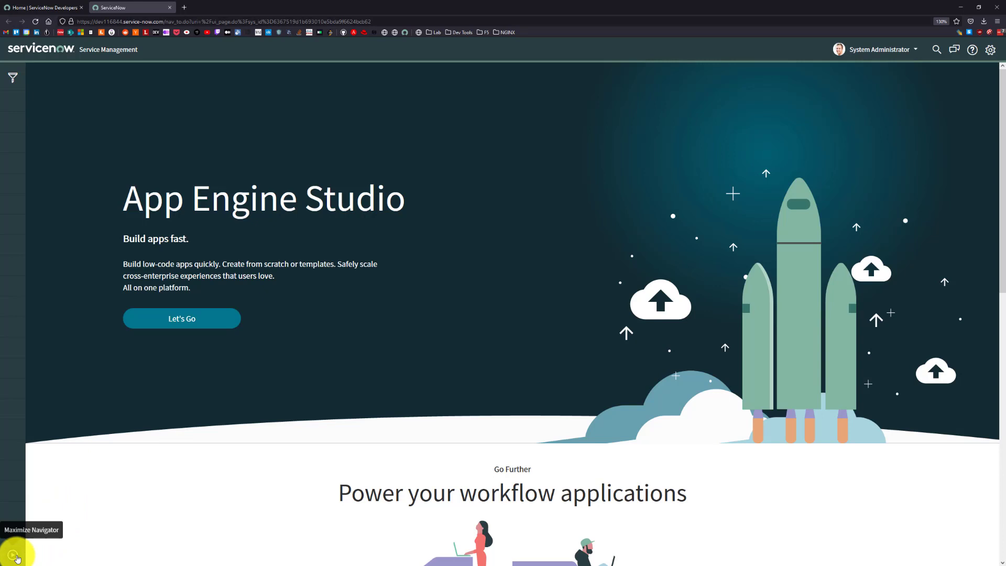
left_click(13, 555)
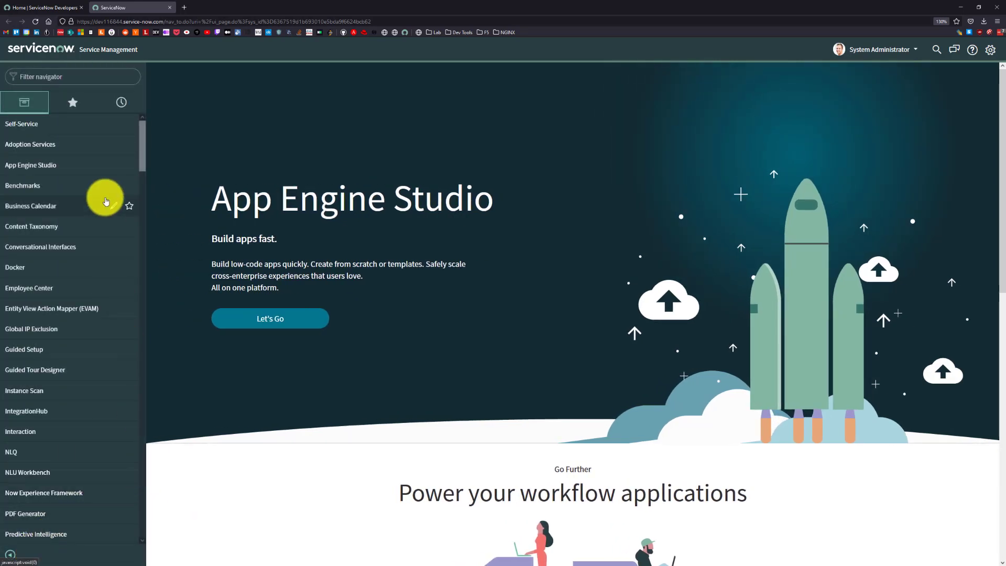
left_click(78, 82)
type("my items")
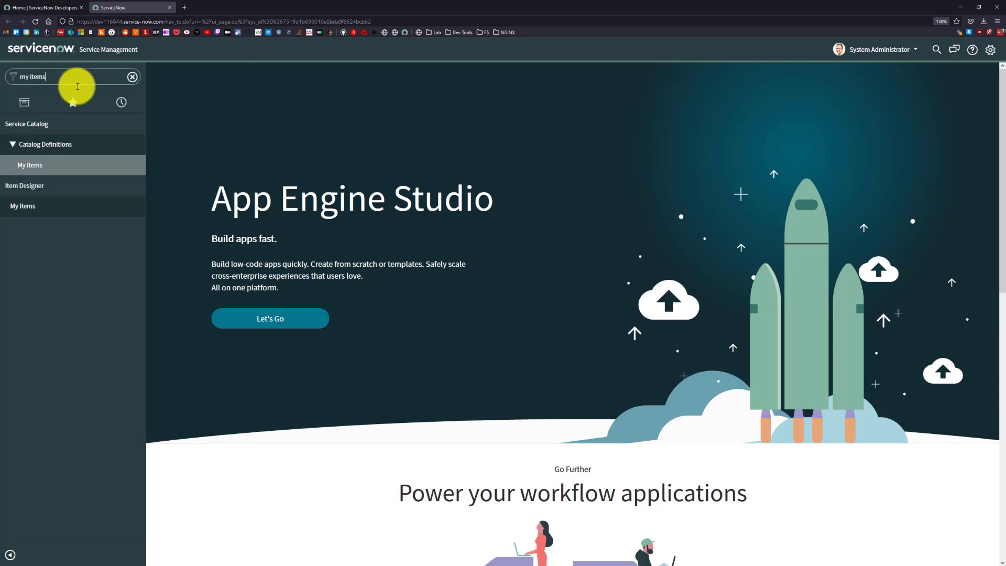
left_click(53, 164)
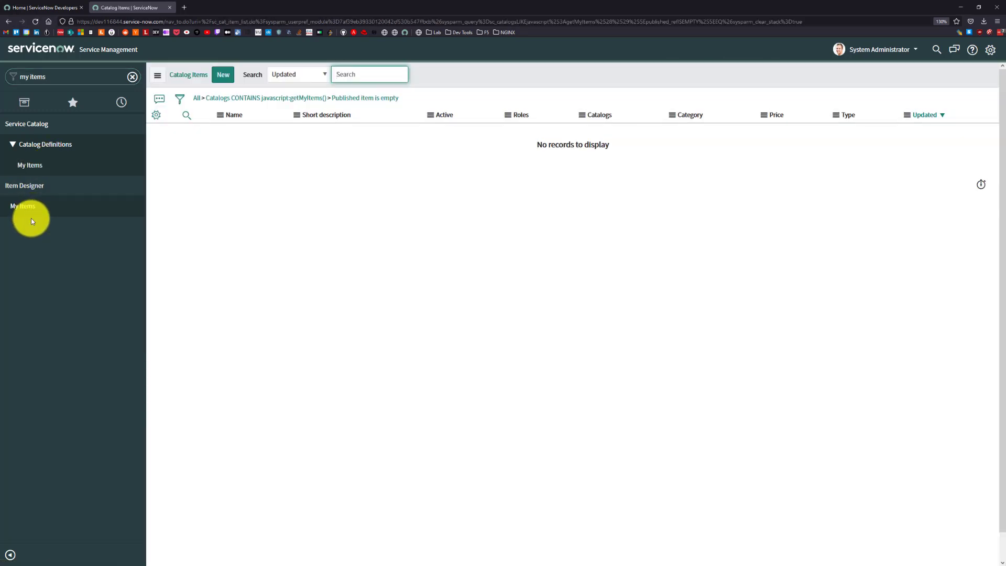
Remove the list conditions to show all catalog items, sort them by most recently updated, and open F5 HTTP VIP.
left_click(197, 98)
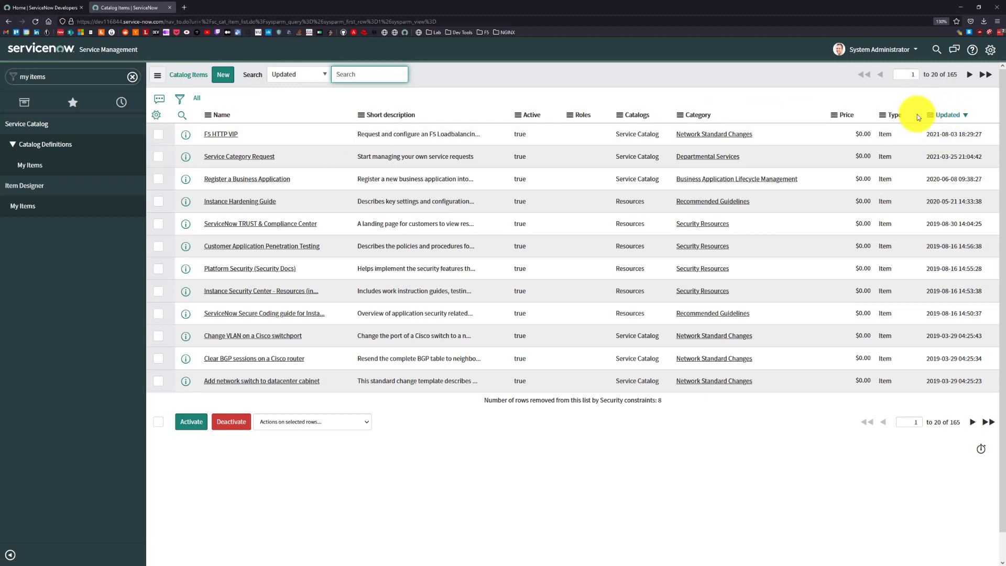
left_click(947, 116)
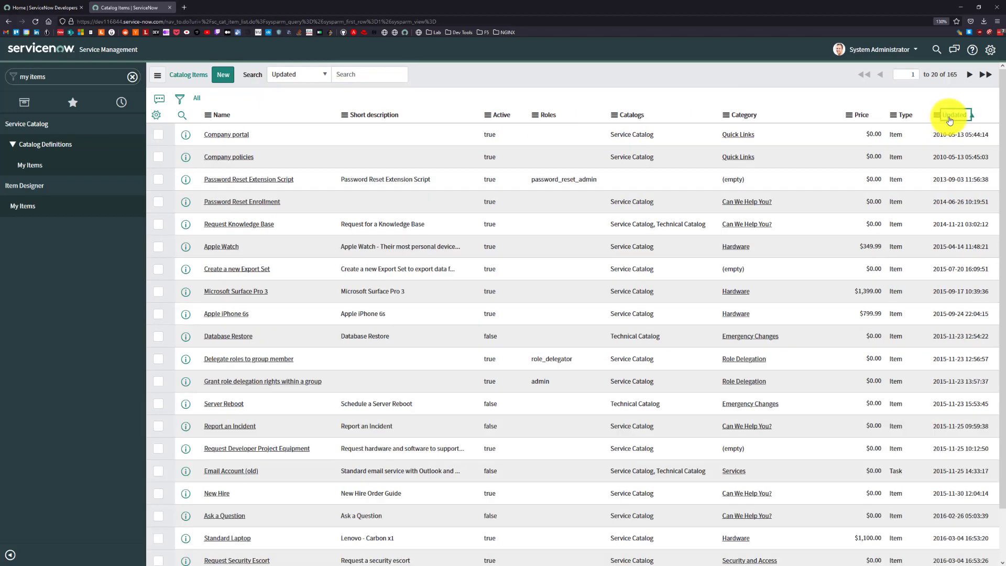
left_click(949, 118)
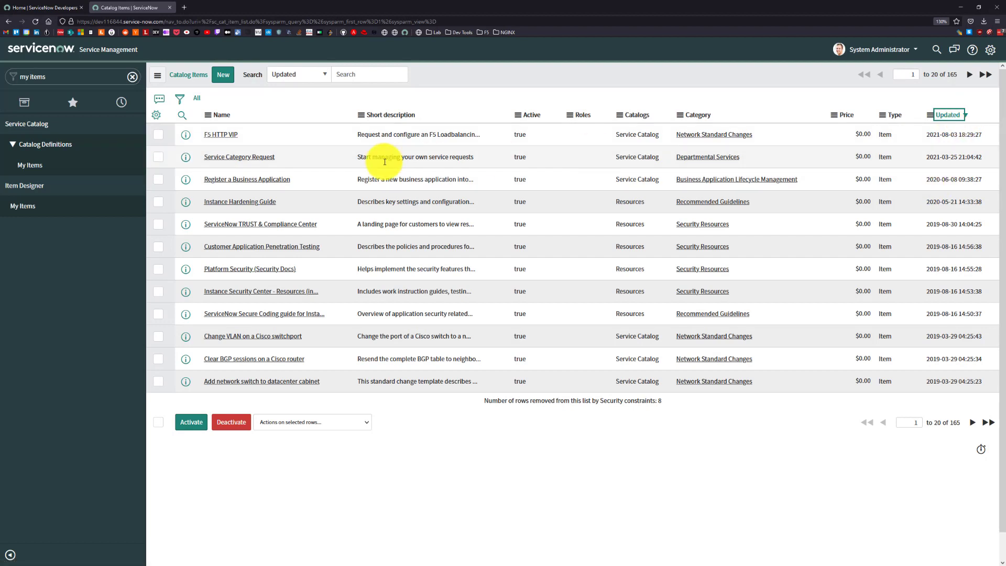
left_click(222, 137)
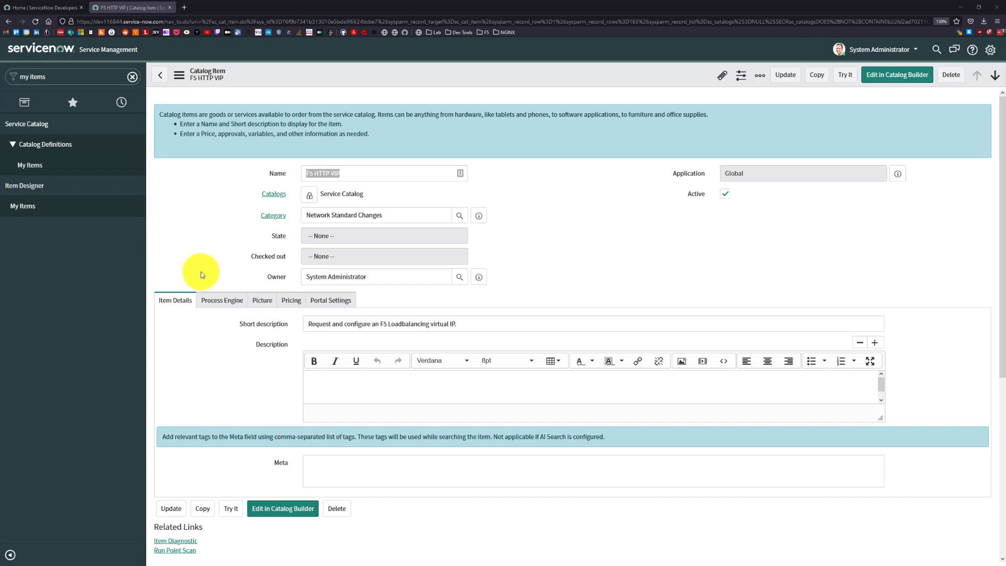
Review the F5 HTTP VIP item's variables and preview its order form with Try It, returning to the item record.
scroll(200, 271, "down", 5)
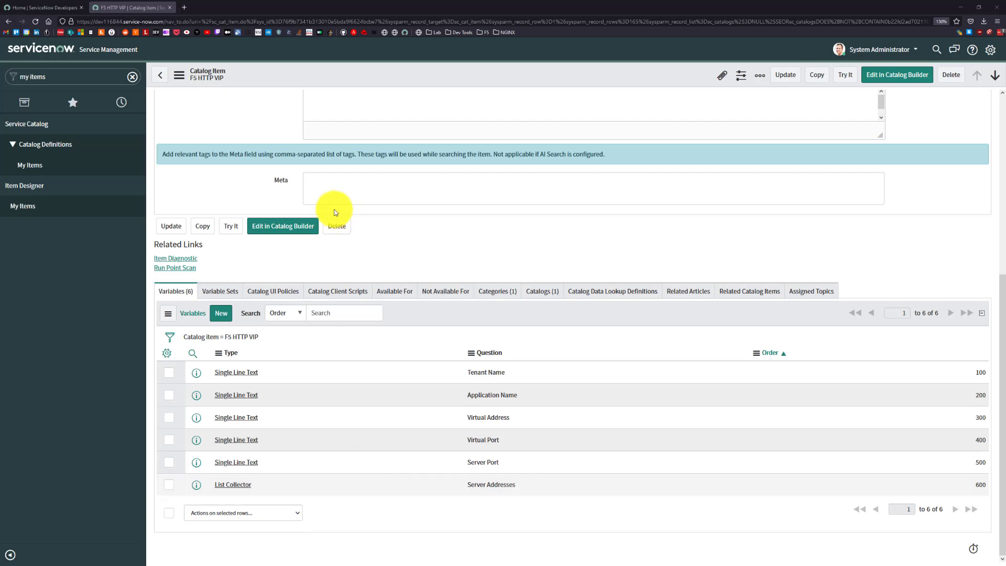
left_click(229, 230)
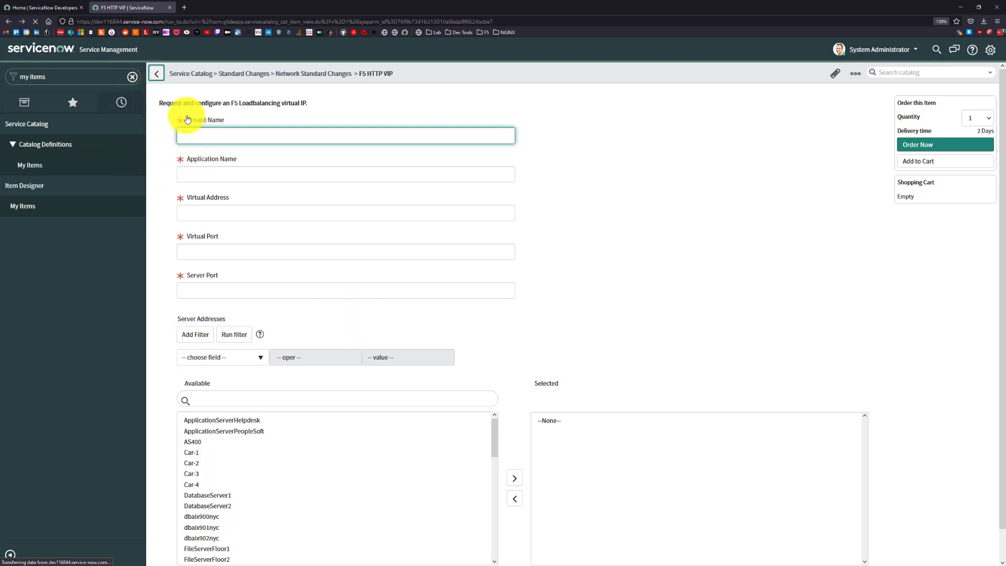
left_click(156, 73)
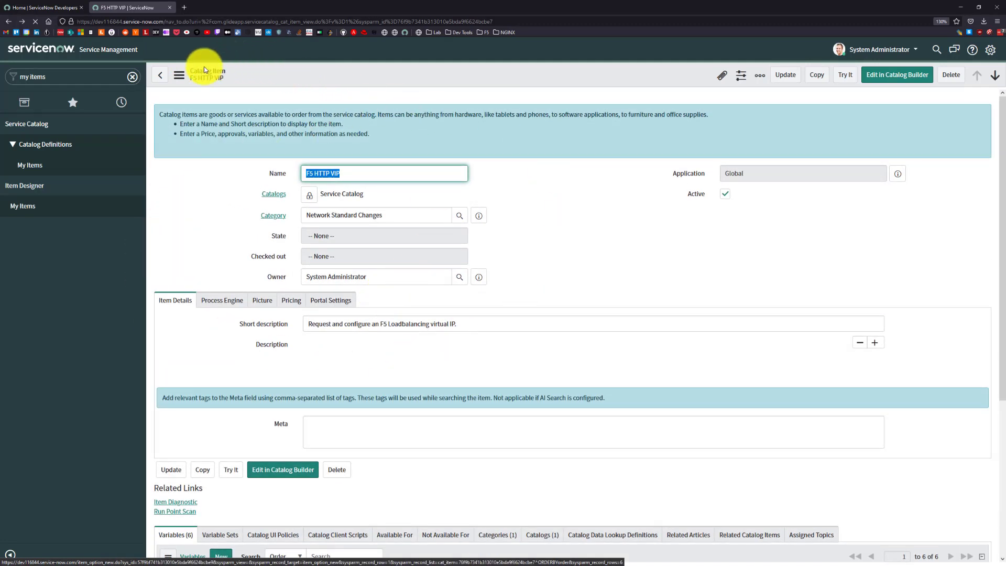
scroll(259, 319, "down", 3)
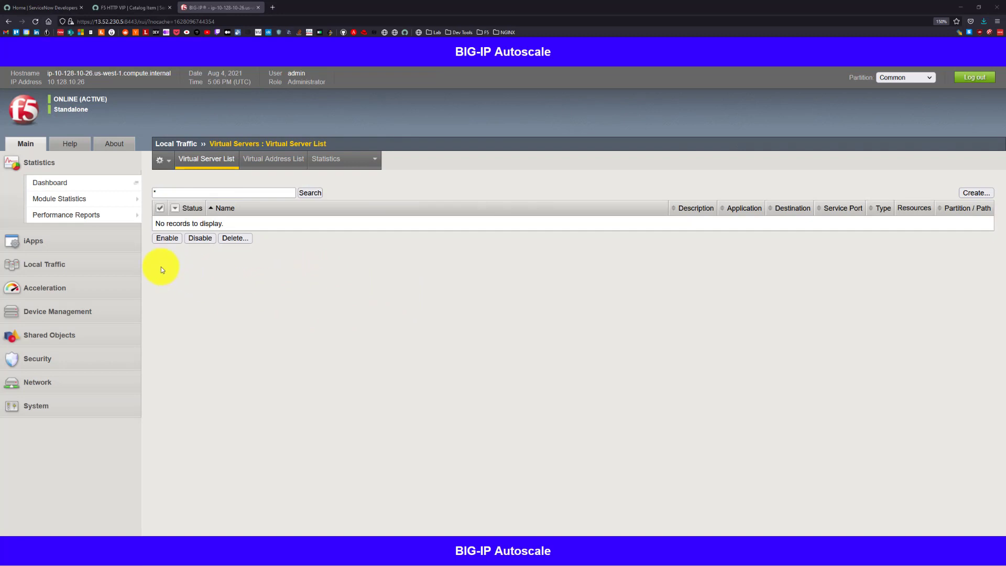
Switch to the BIG-IP console and open F5 Application Services Templates from the iApps Applications LX list.
left_click(106, 245)
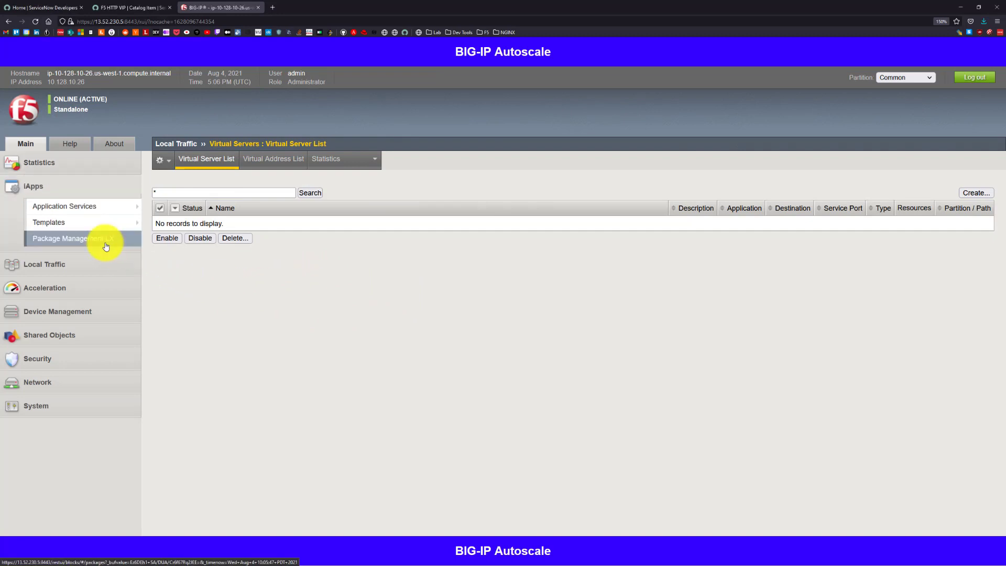
mouse_move(93, 212)
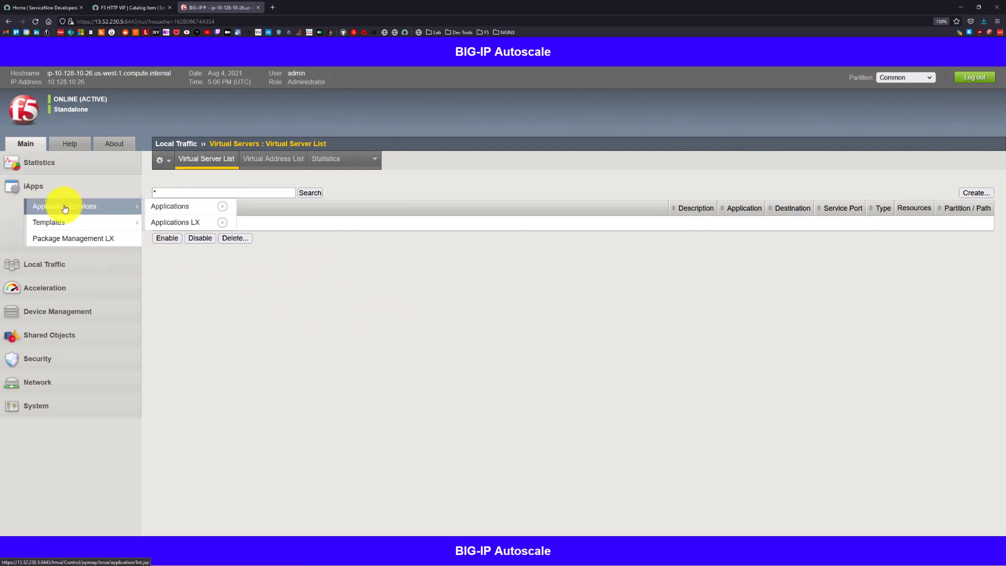
left_click(175, 224)
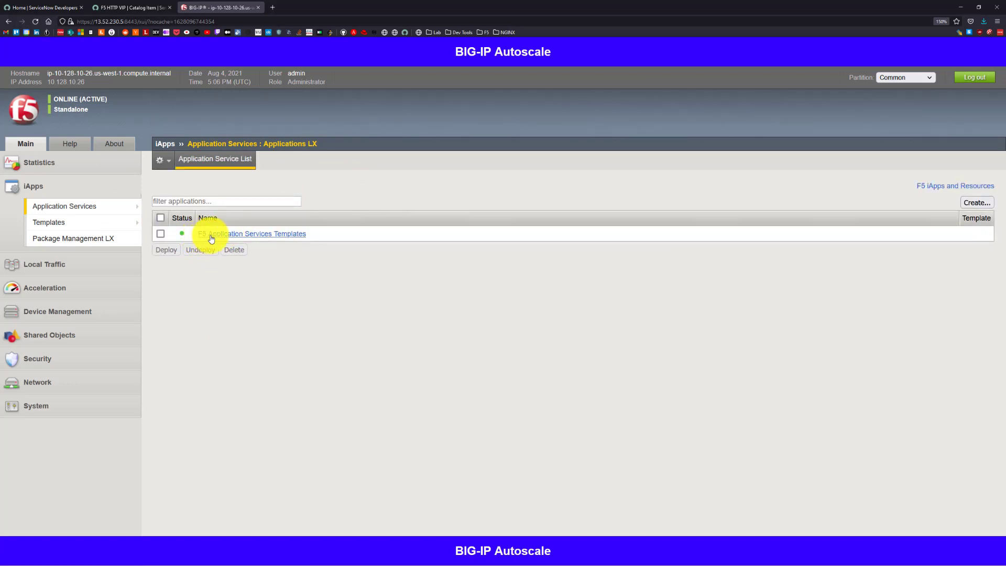
left_click(269, 235)
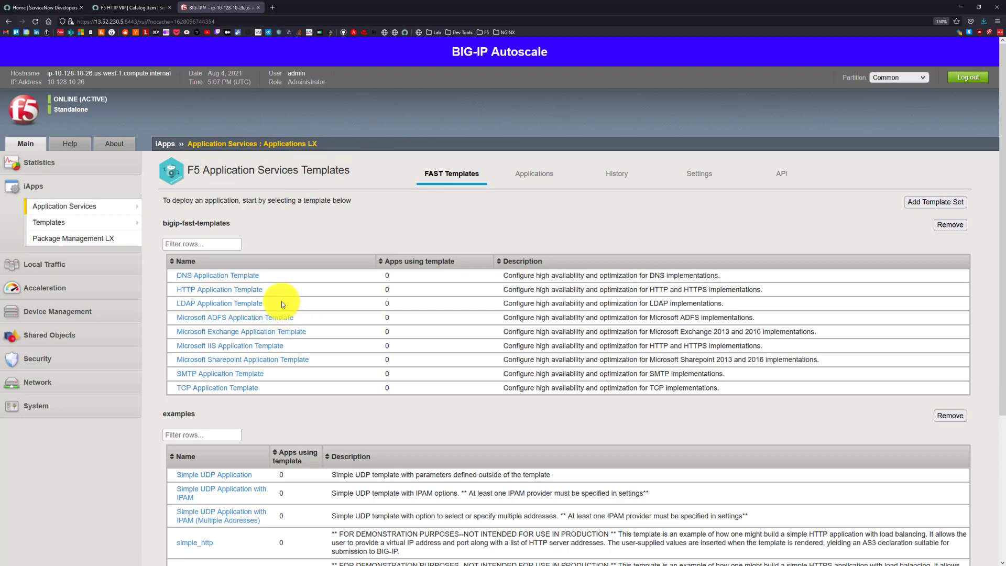
Review the available FAST templates and open the simple_http template from the examples set.
scroll(281, 302, "down", 2)
scroll(282, 301, "down", 1)
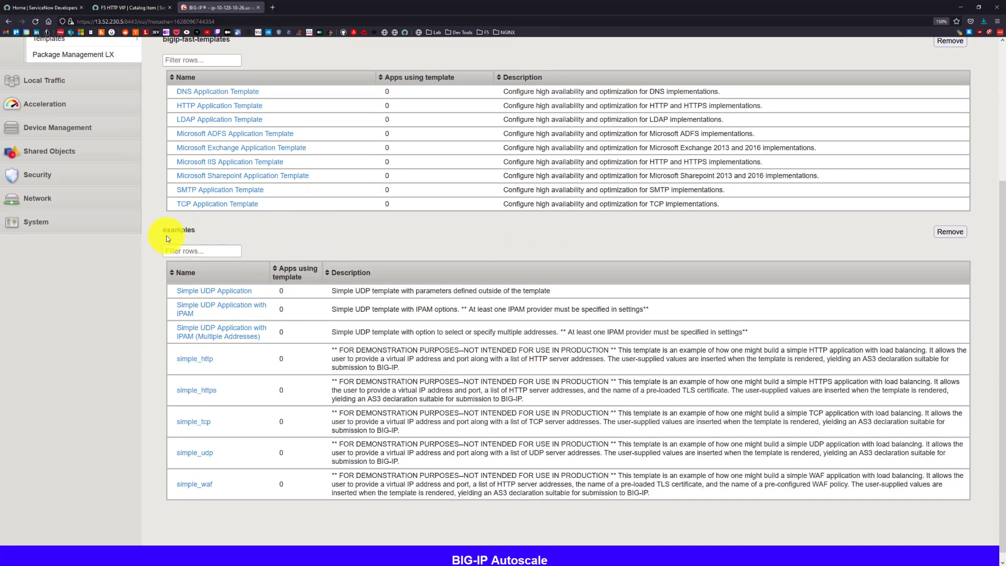
left_click(194, 358)
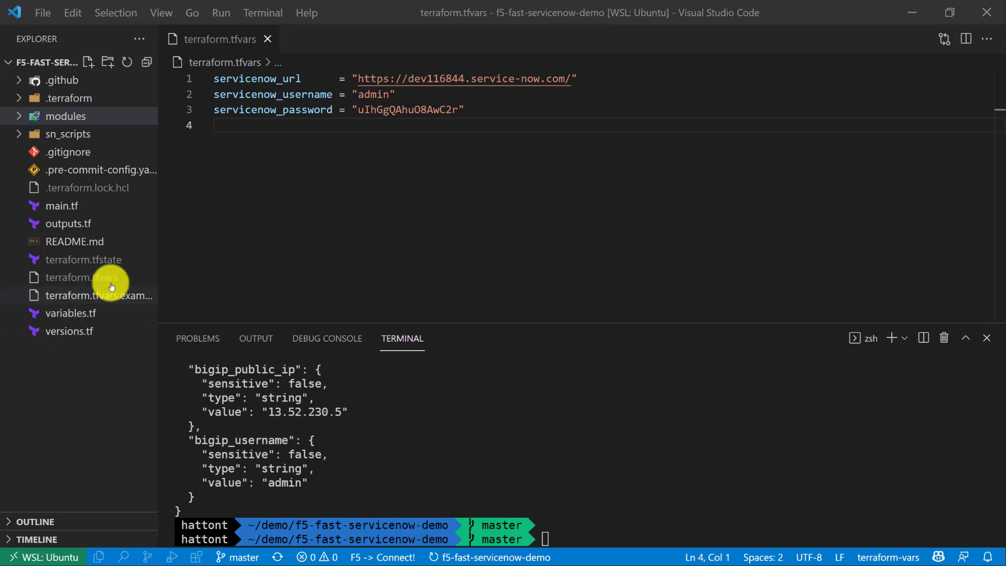
Switch to Visual Studio Code, open the servicenow module's main.tf with the terminal hidden, and review its catalog item and variable resources.
left_click(18, 120)
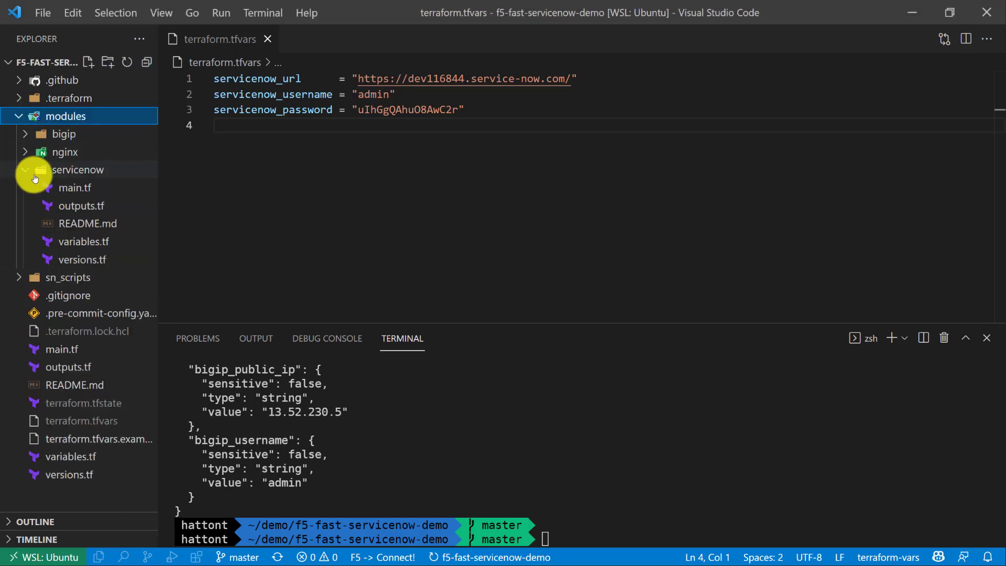
left_click(60, 190)
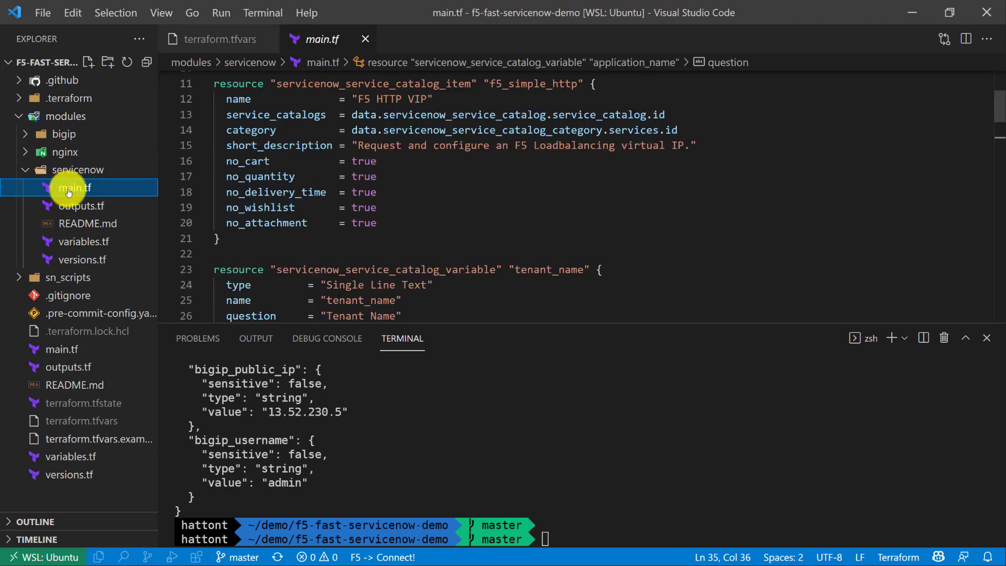
left_click(417, 240)
key("ctrl+j")
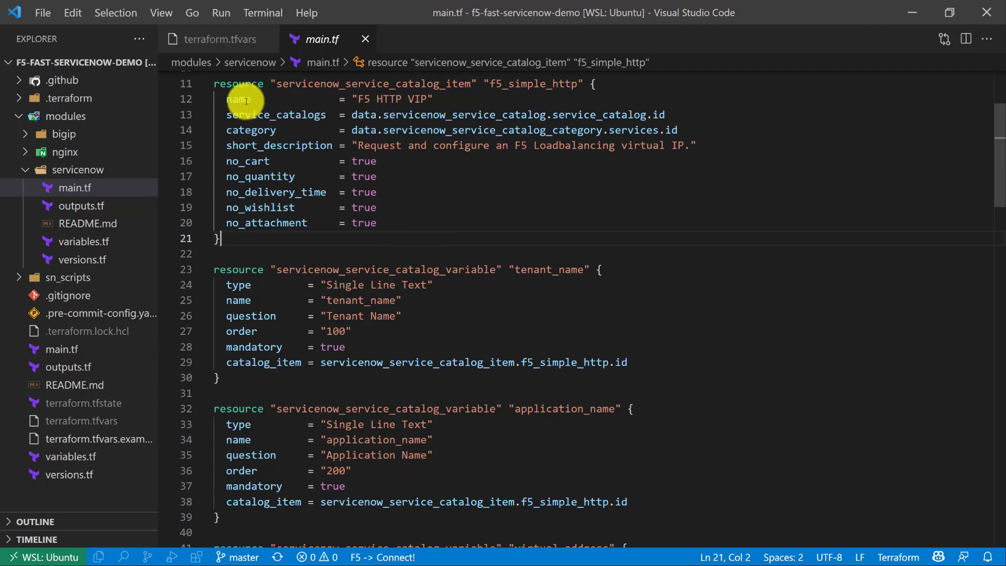
mouse_move(247, 99)
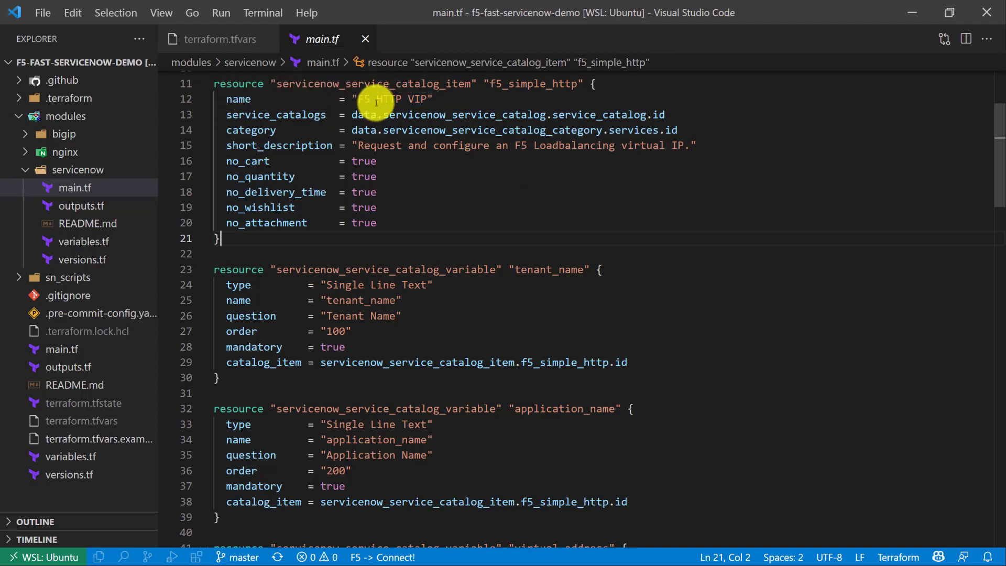
mouse_move(421, 101)
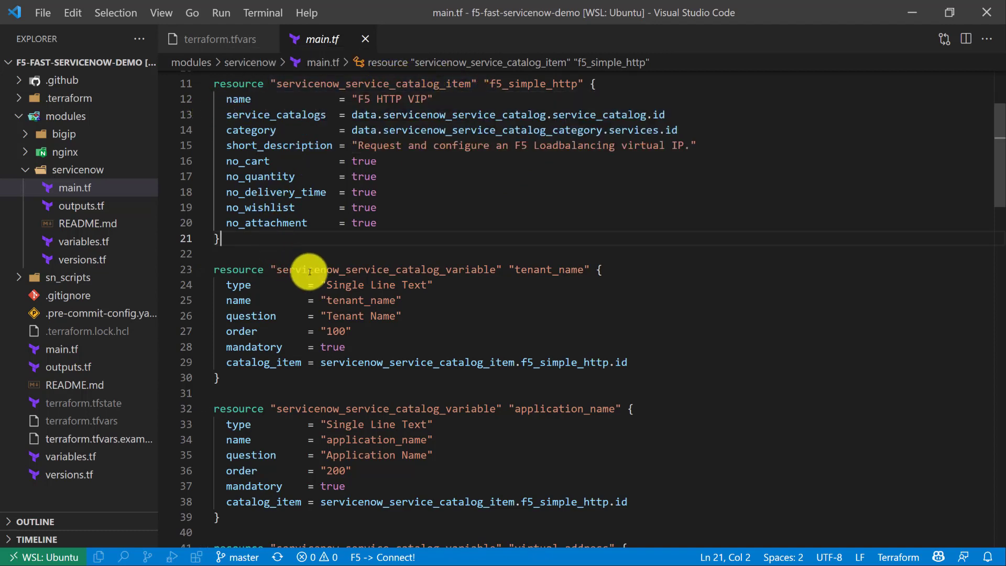
scroll(319, 275, "down", 1)
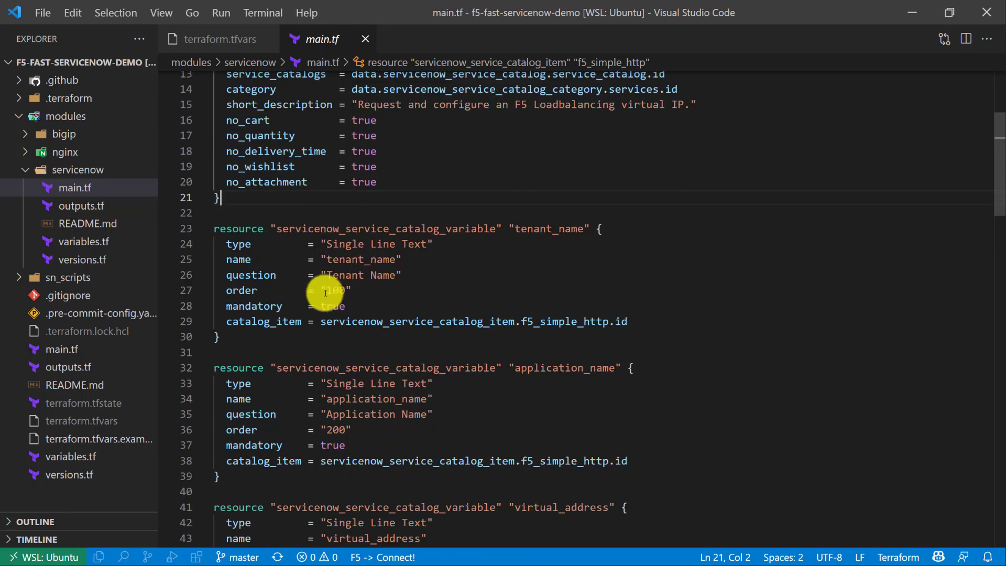
mouse_move(325, 273)
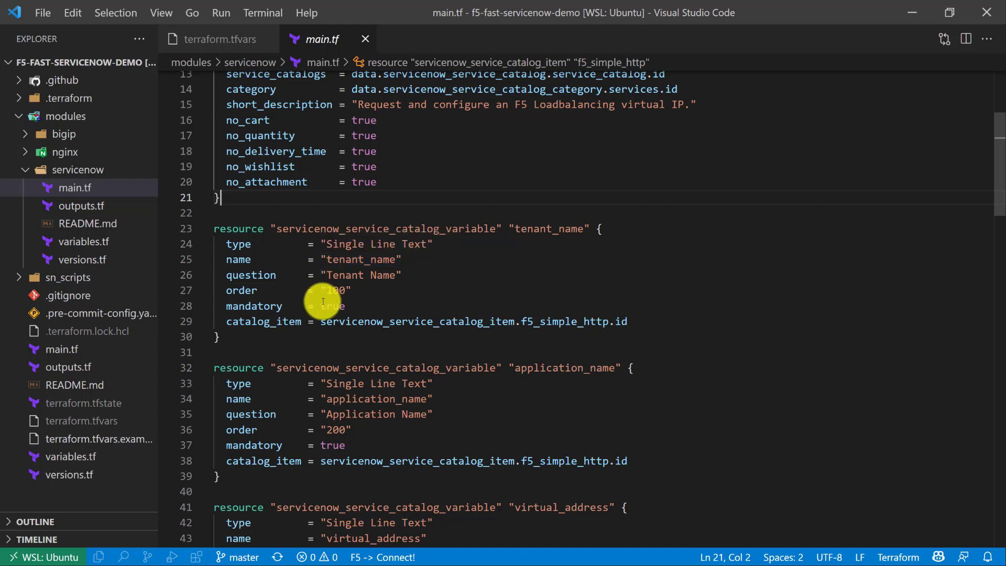
scroll(315, 292, "down", 1)
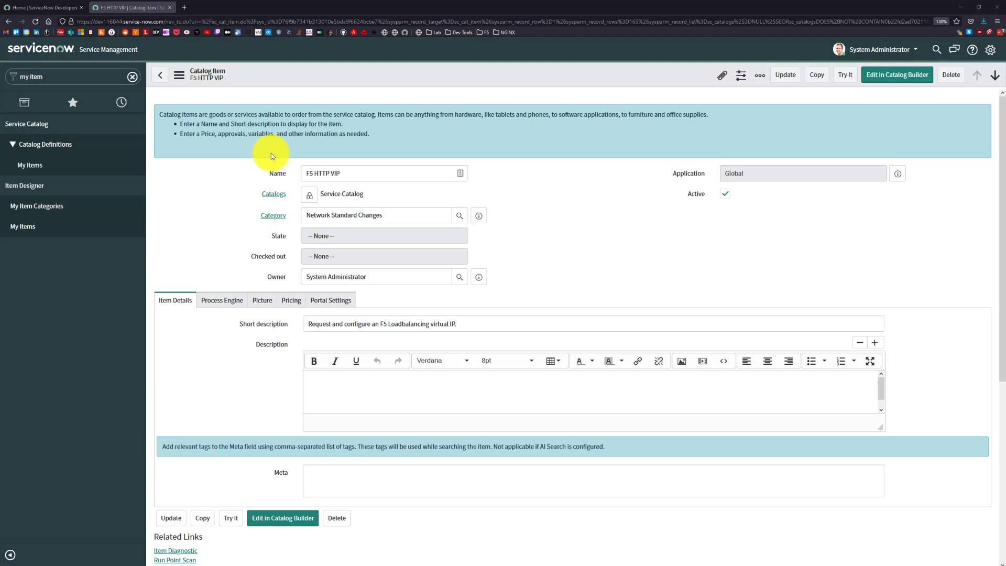
Switch back to ServiceNow and open the F5 HTTP VIP item's order form with Try It, ready at the Tenant Name field.
scroll(271, 153, "down", 2)
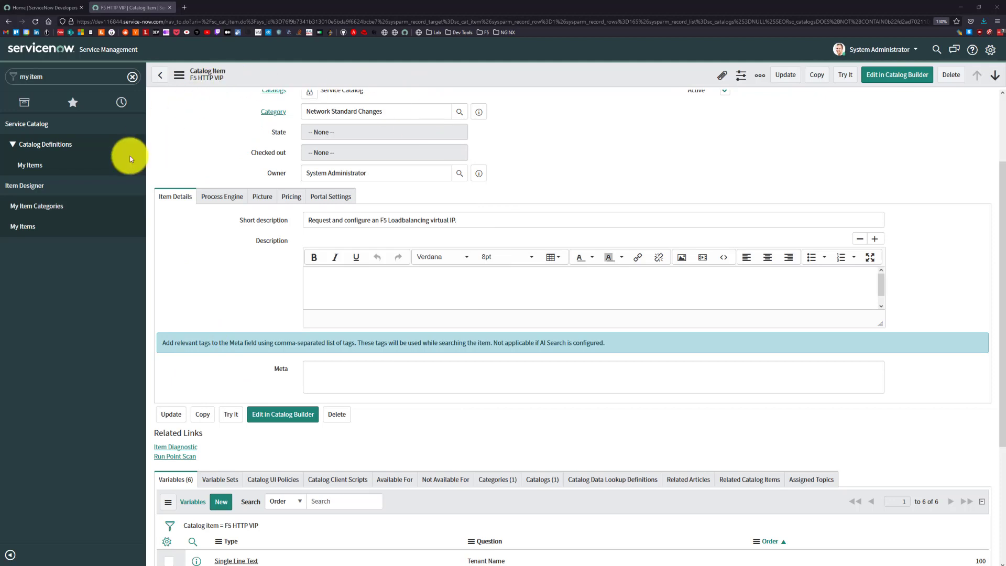
left_click(232, 415)
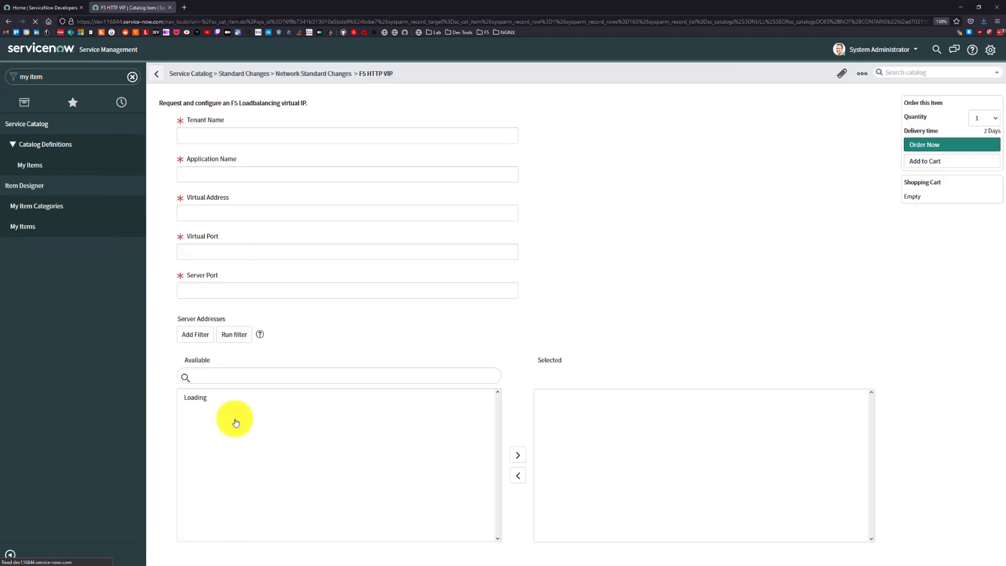
left_click(225, 137)
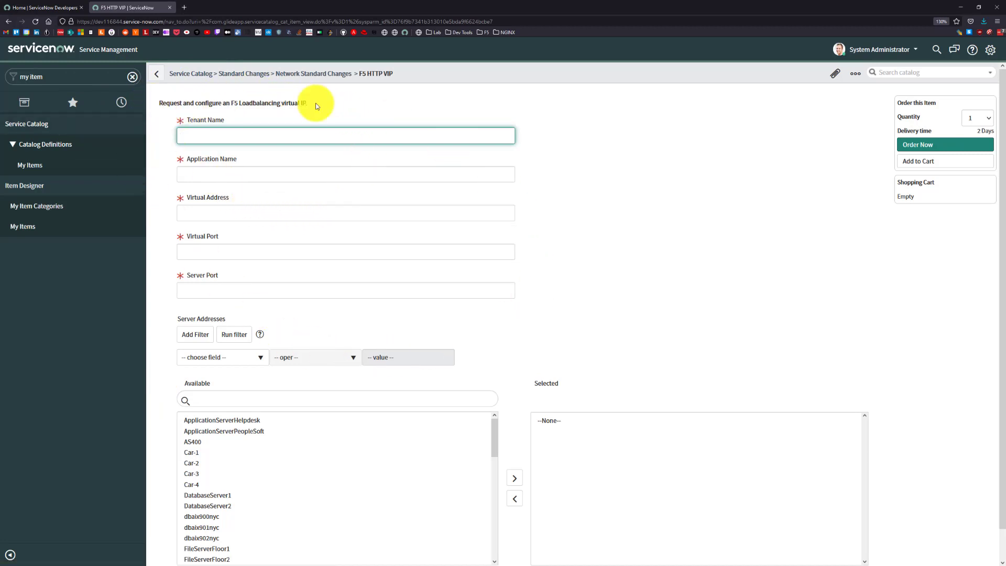
Find Flow Designer by filtering the navigator for "flow designer" and open it.
left_click(132, 76)
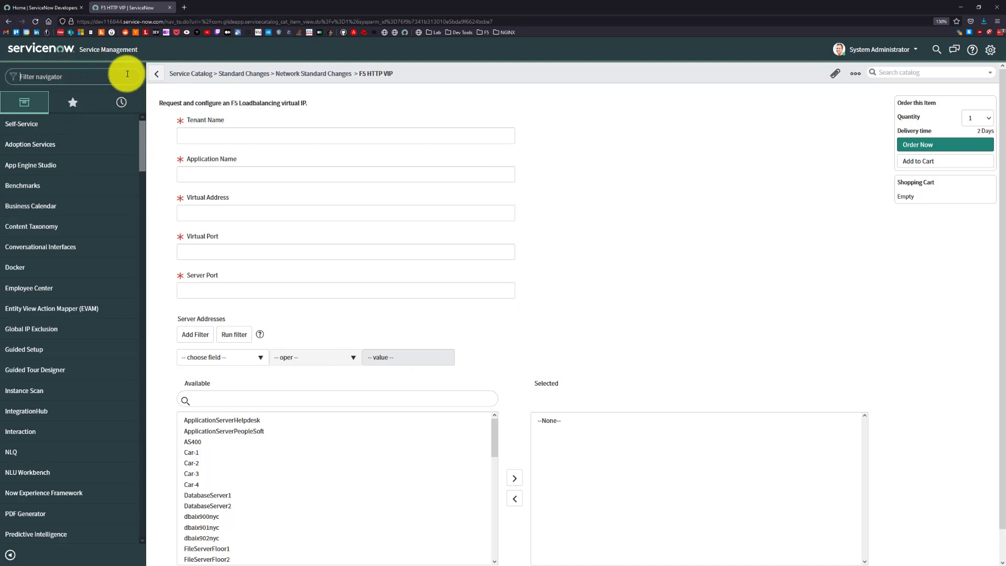
type("flow designer")
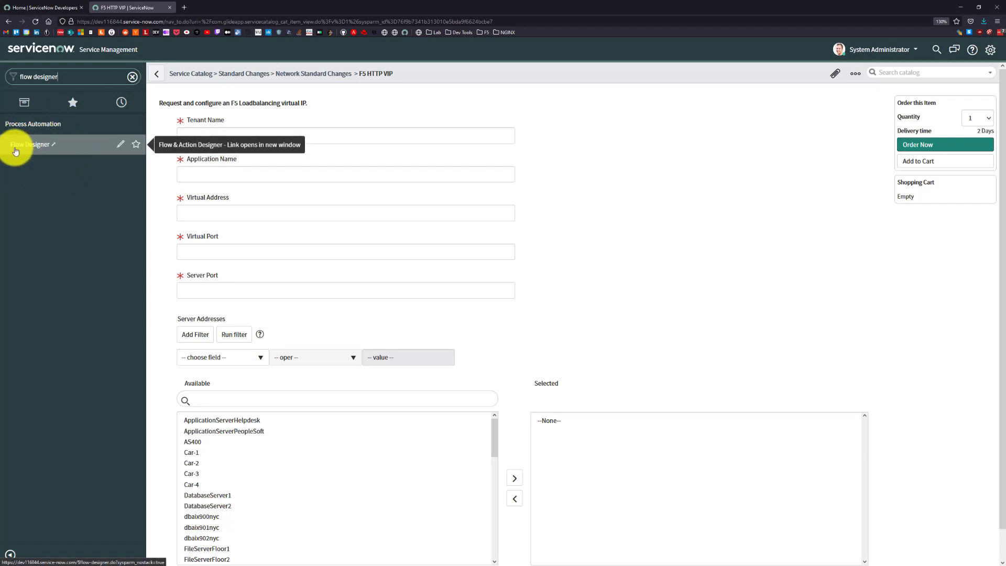
left_click(46, 150)
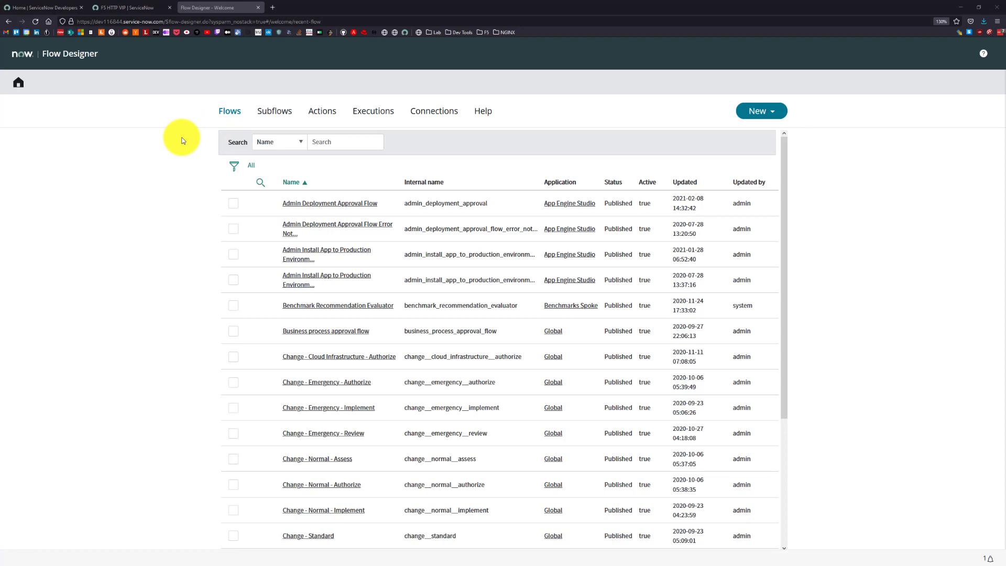
Open the Admin Deployment Approval Flow, review its trigger and sequence of actions, and close it.
left_click(302, 208)
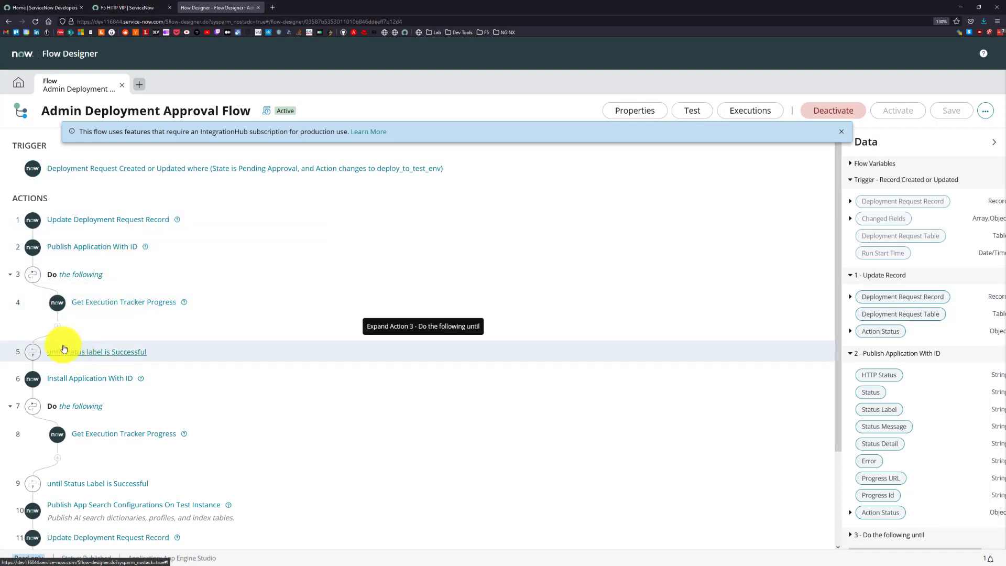
scroll(61, 362, "down", 2)
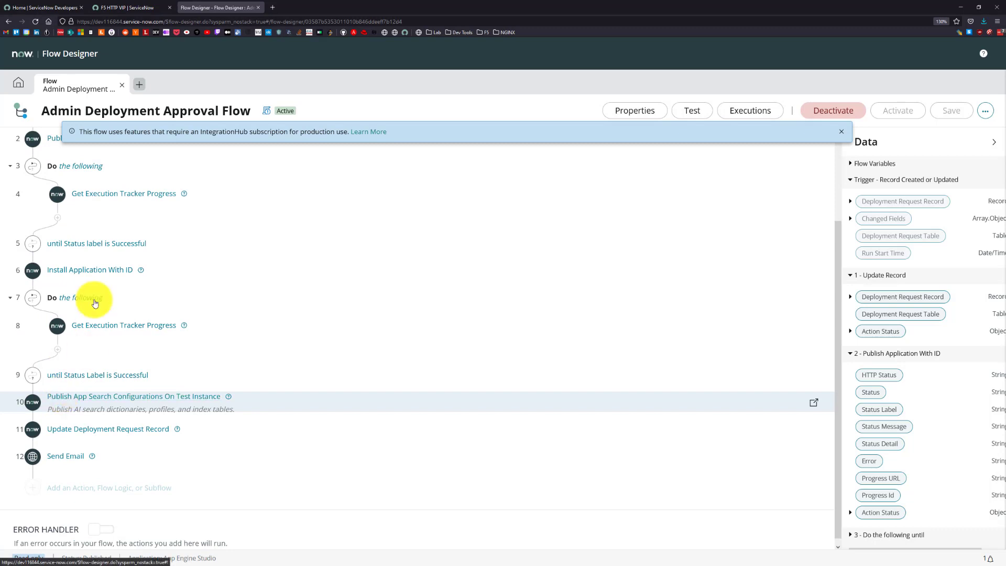
scroll(63, 316, "up", 1)
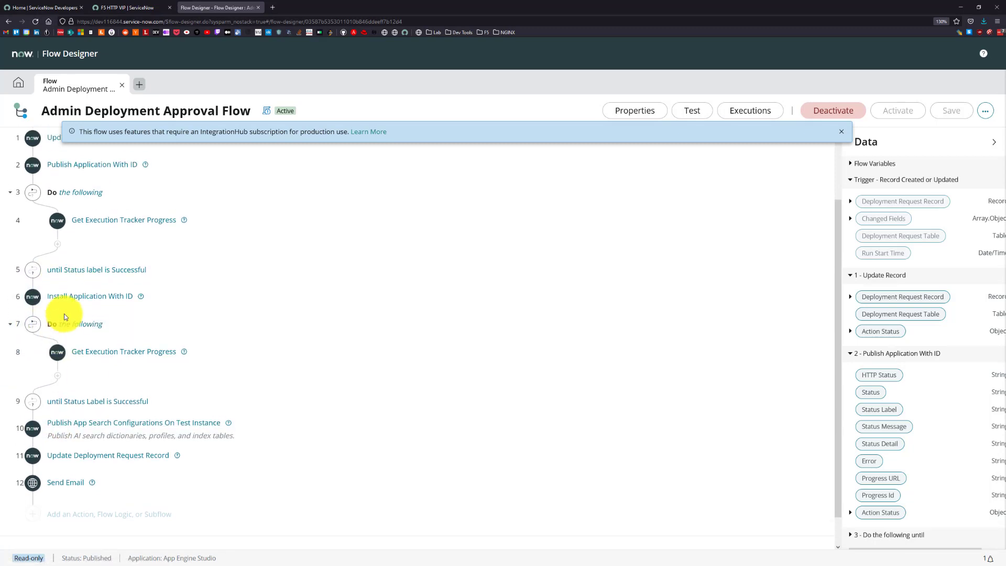
scroll(64, 317, "up", 2)
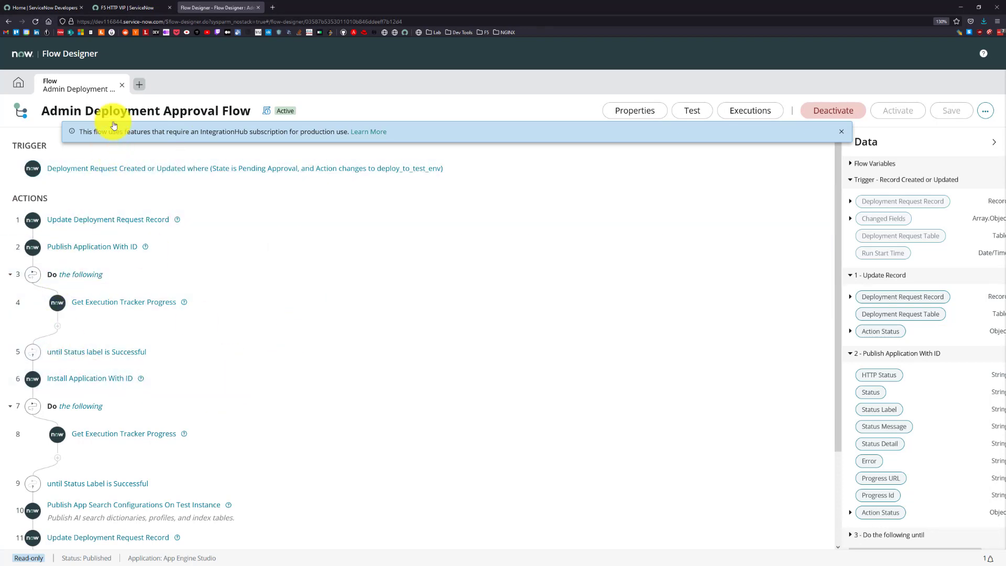
left_click(121, 84)
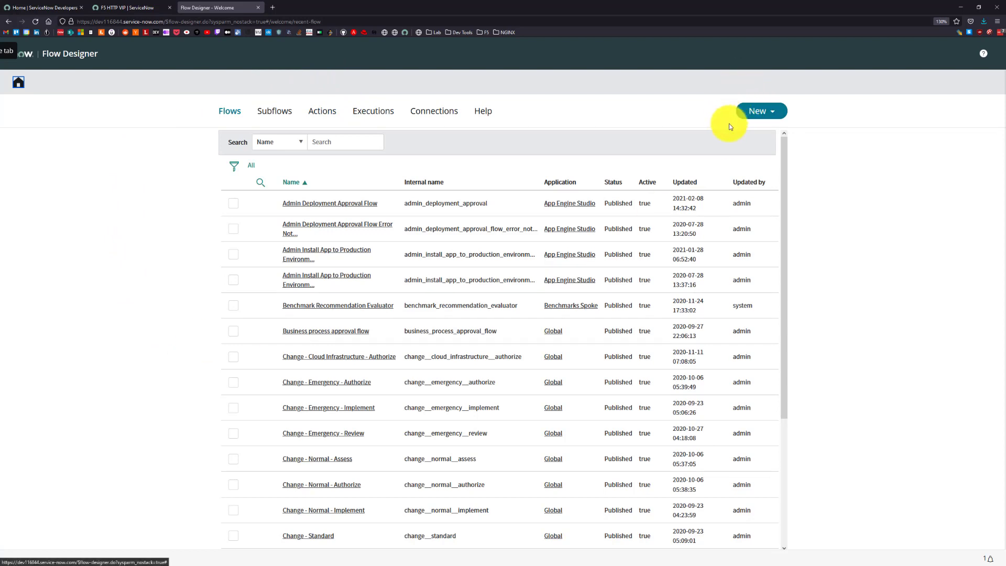
Create a new action named "Send to F5 FAST" in the Global application.
left_click(754, 108)
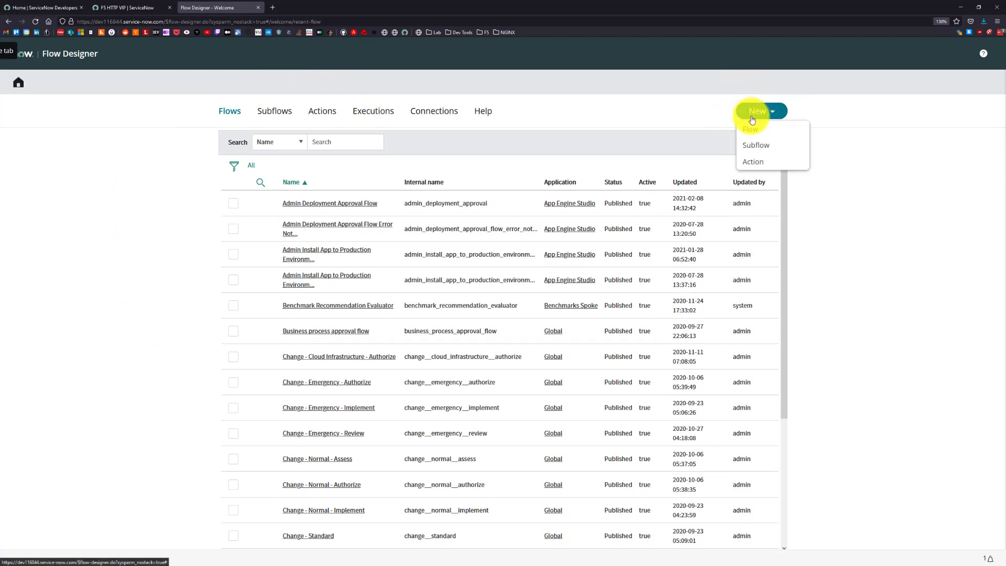
left_click(750, 160)
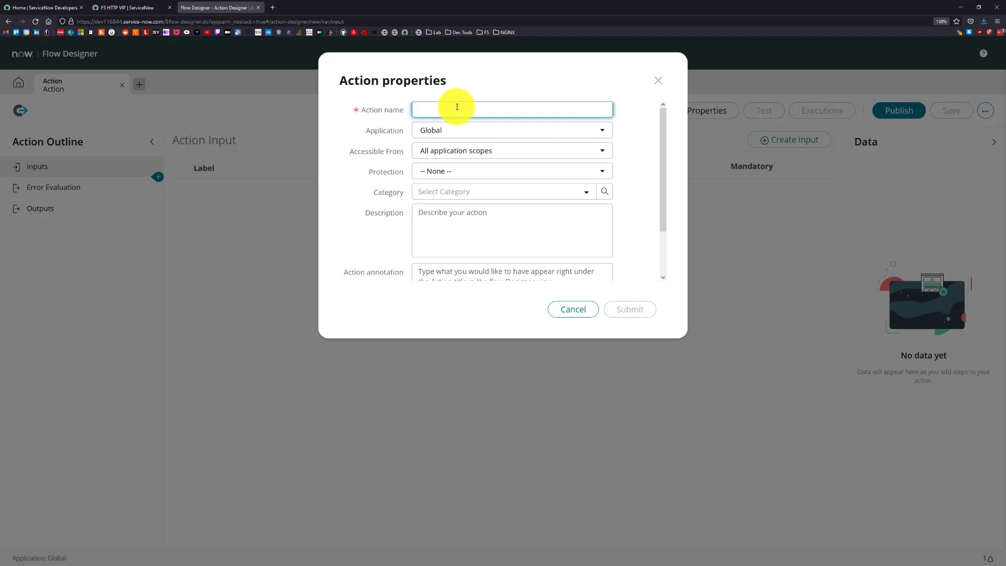
type("Send to")
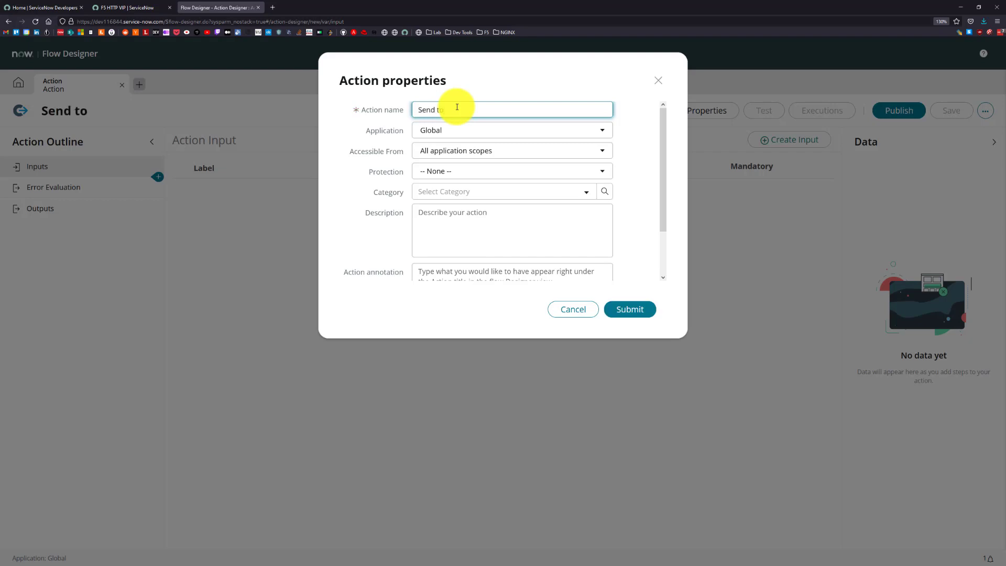
type(" F5 FAST")
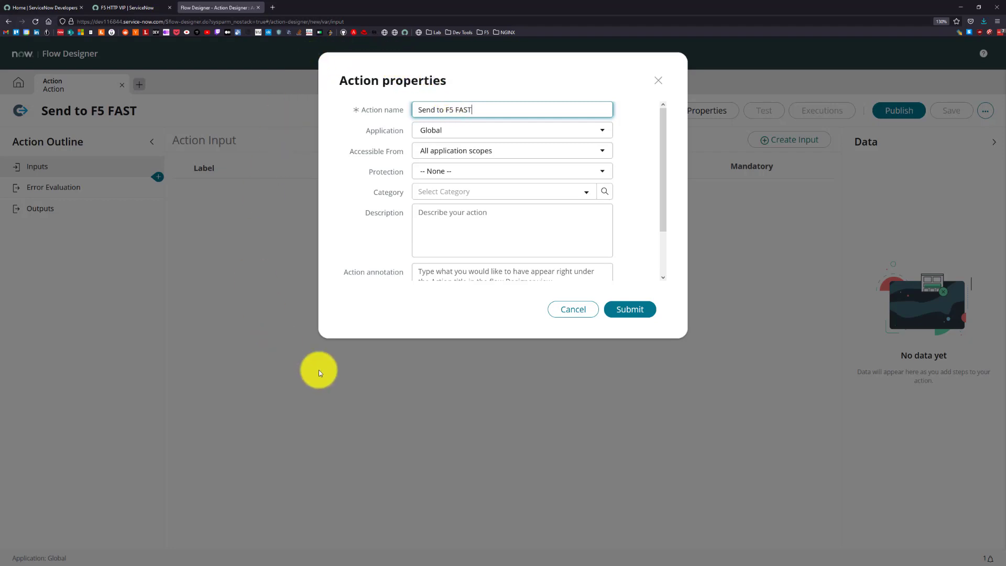
left_click(640, 309)
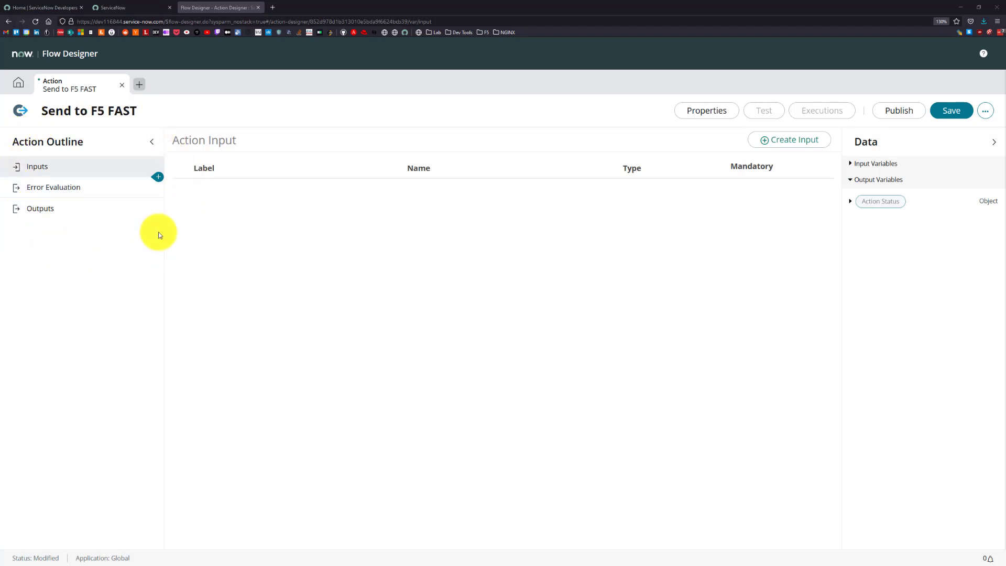
Add a REST step from the Integrations group to the Send to F5 FAST action.
left_click(159, 180)
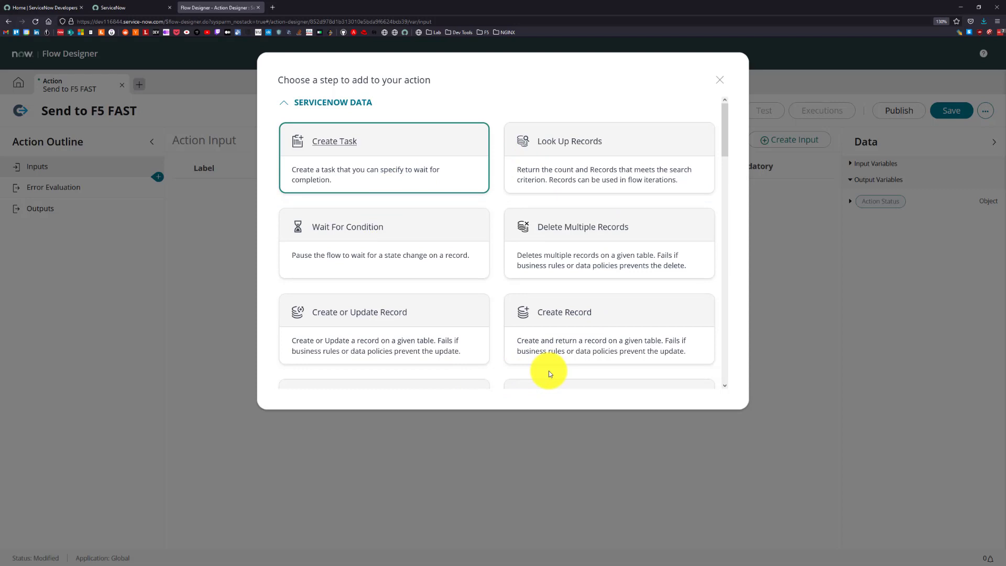
scroll(548, 369, "down", 3)
scroll(554, 331, "down", 9)
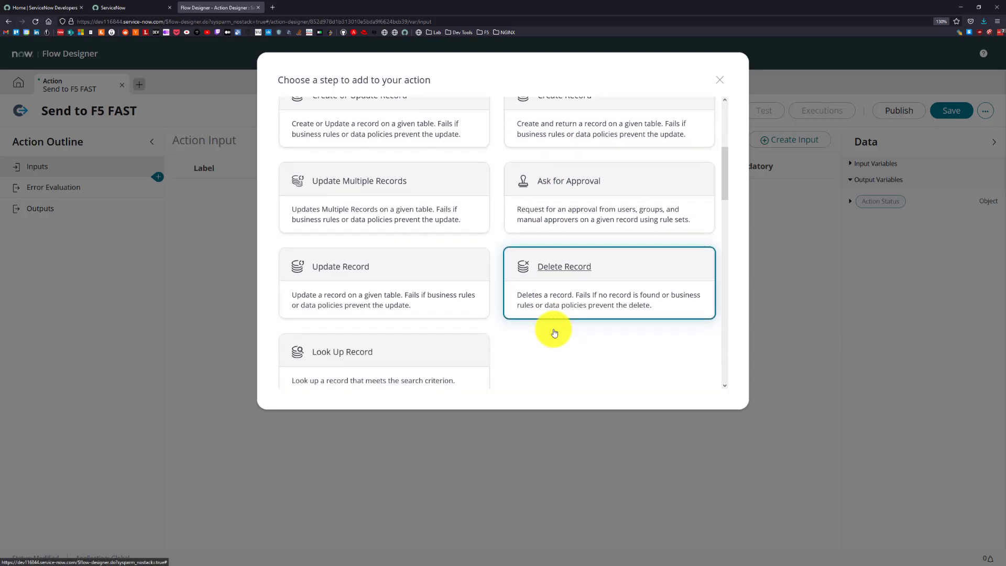
scroll(553, 330, "down", 3)
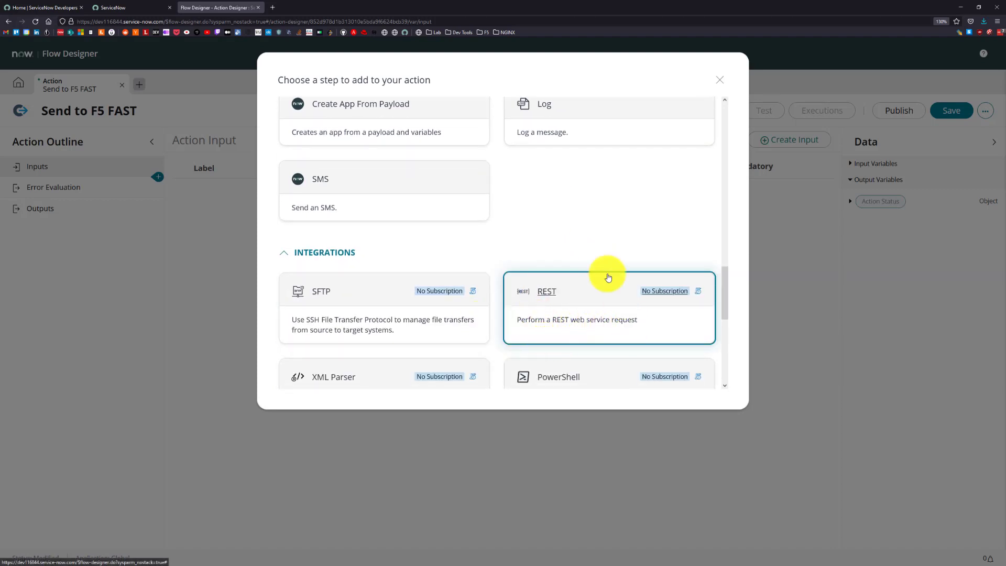
scroll(602, 278, "down", 1)
left_click(551, 245)
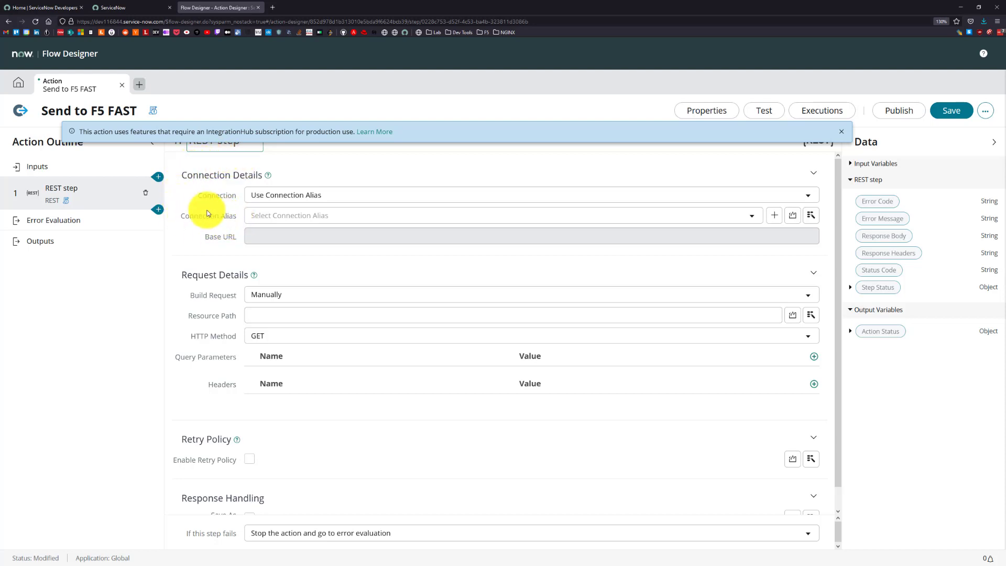
Set the REST step's connection alias to f5_connection and check the alias record's details.
left_click(262, 226)
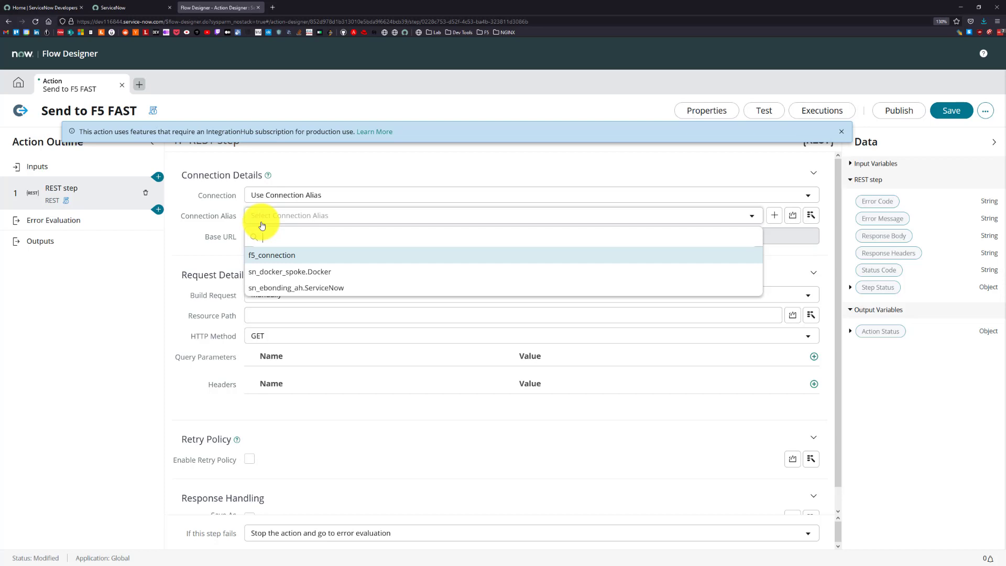
left_click(307, 257)
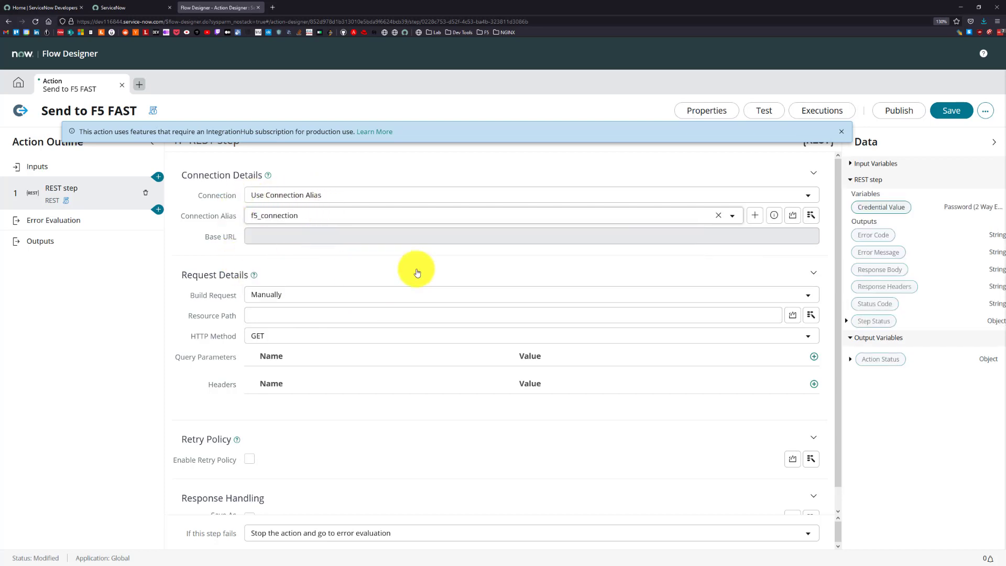
left_click(774, 216)
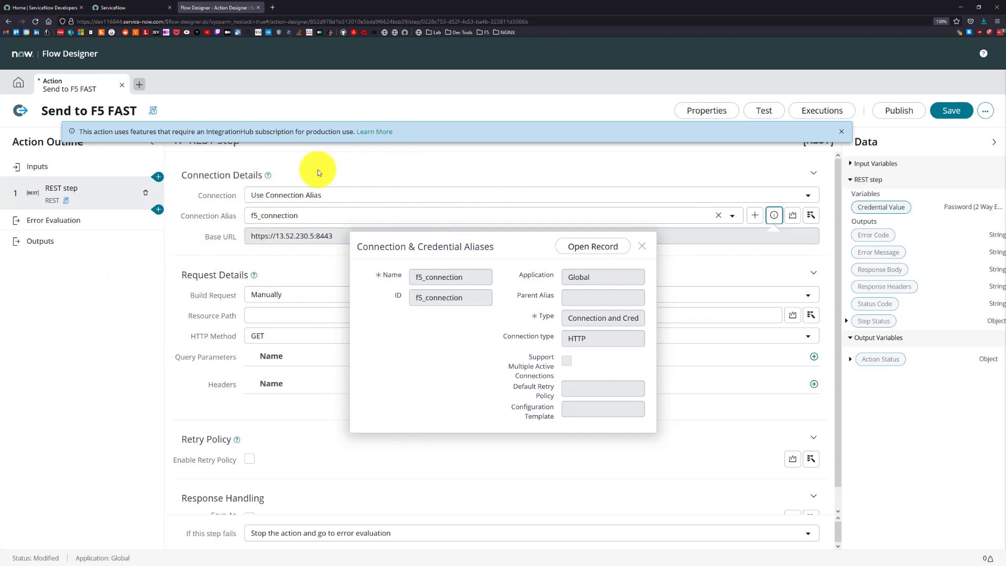
left_click(161, 270)
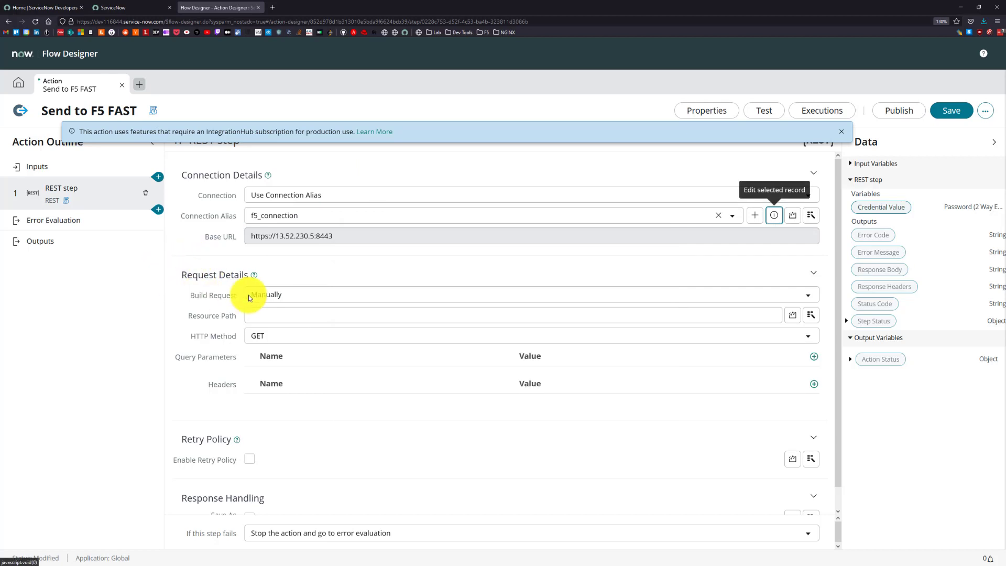
Set the REST request's resource path to /mgmt/shared/fast/applications and its HTTP method to POST.
left_click(252, 315)
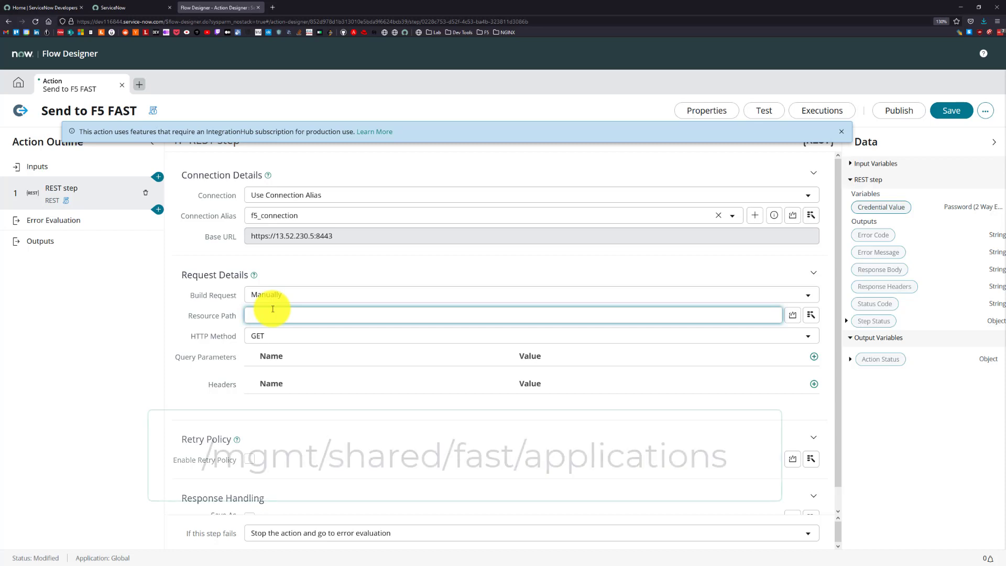
type("/mgmt")
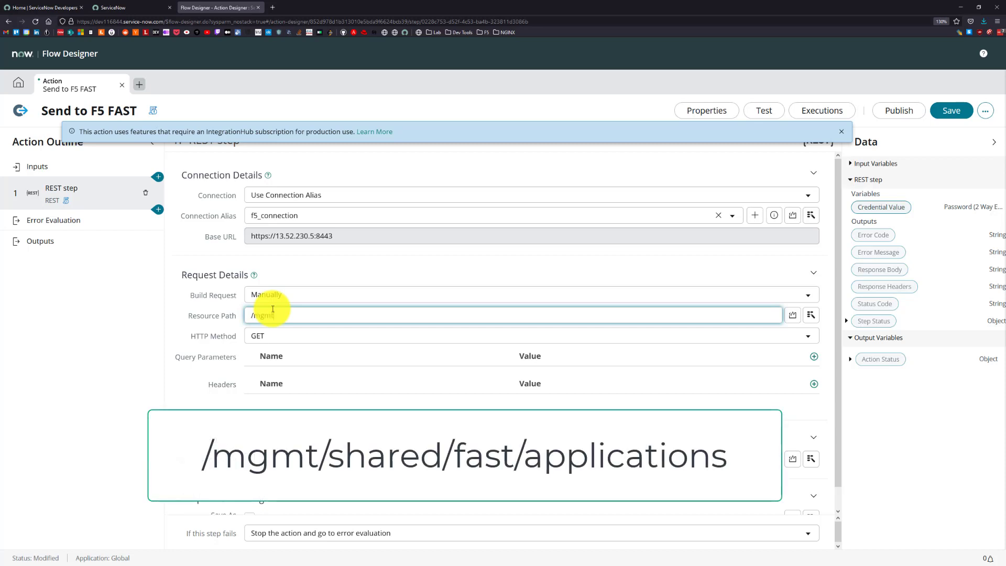
type("/shared")
type("/t")
type("ast")
type("/applications")
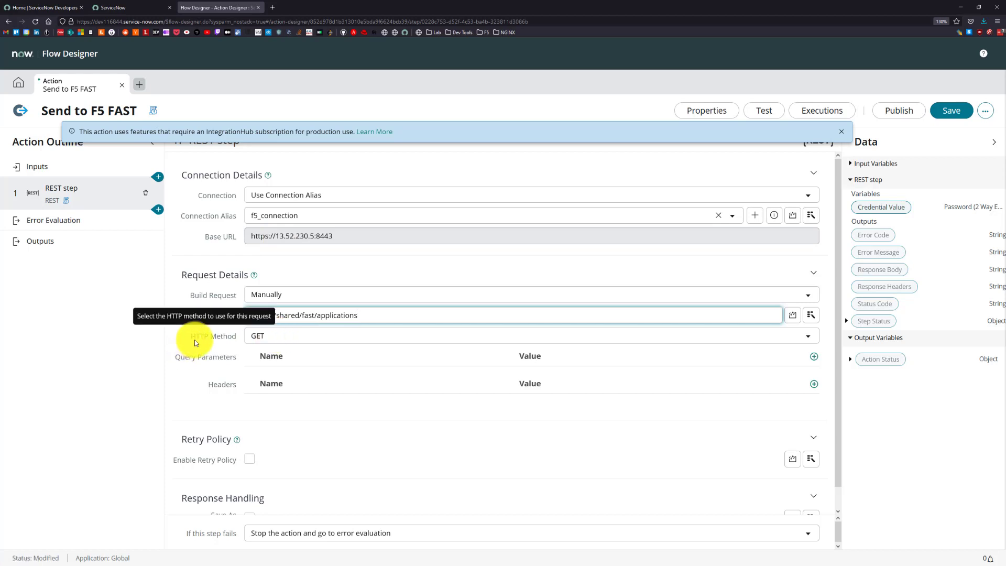
left_click(262, 337)
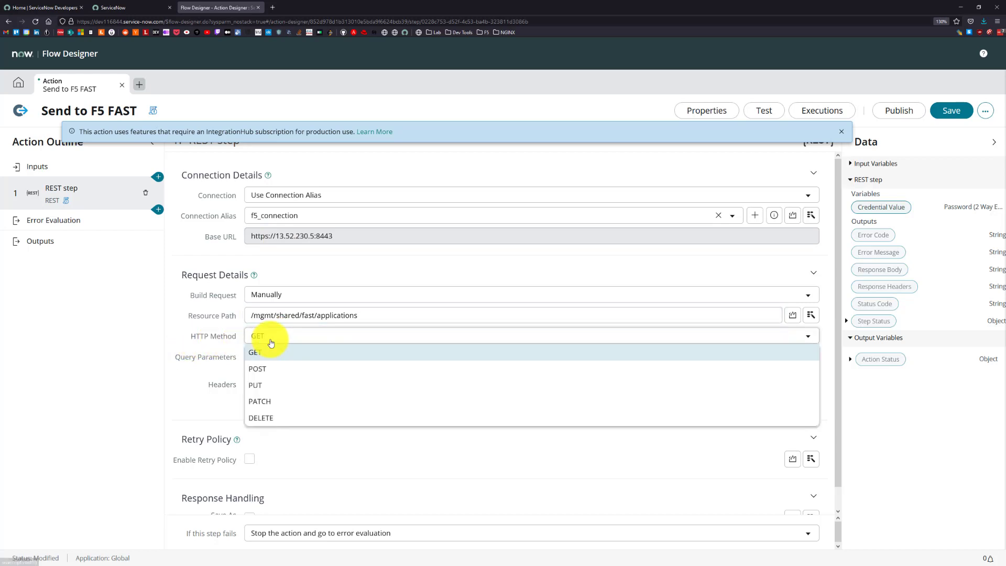
left_click(265, 373)
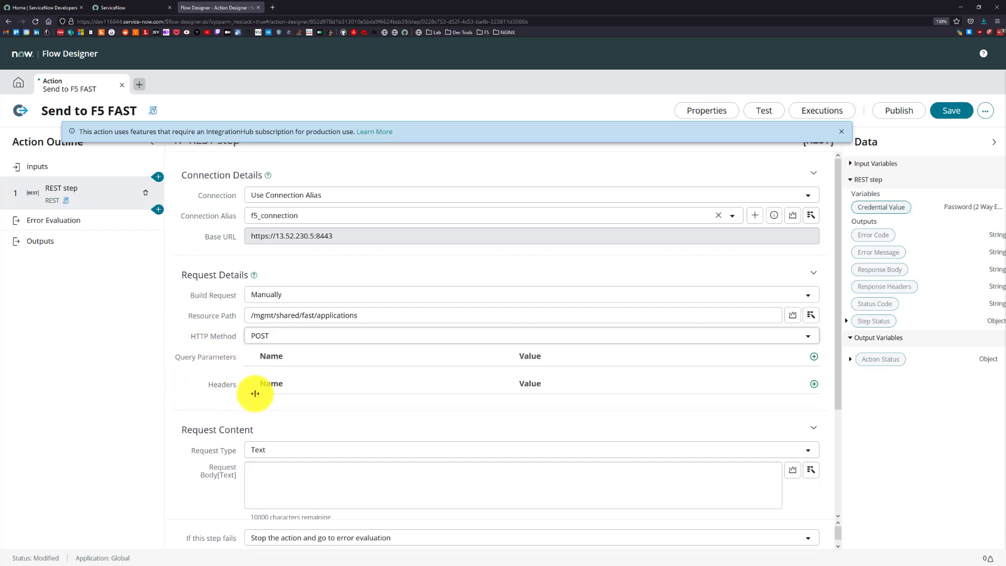
Add a request header named Content-Type with the value application/json.
left_click(813, 383)
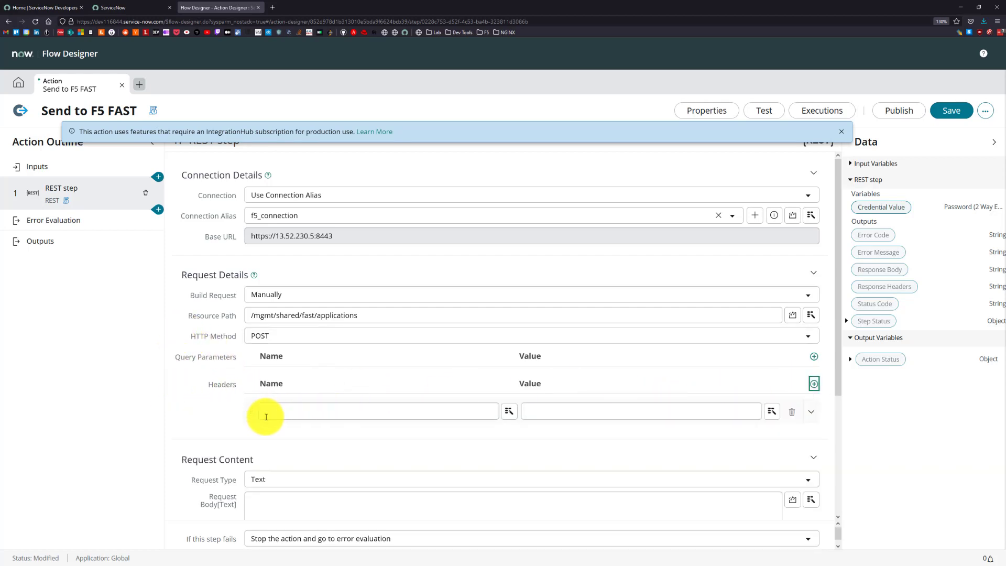
left_click(270, 413)
type("Content")
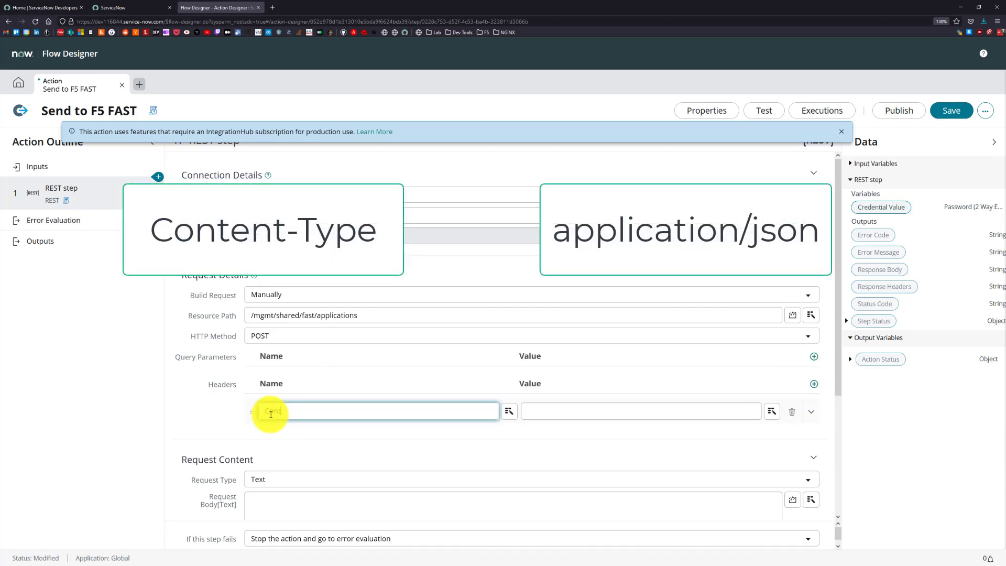
type("Type")
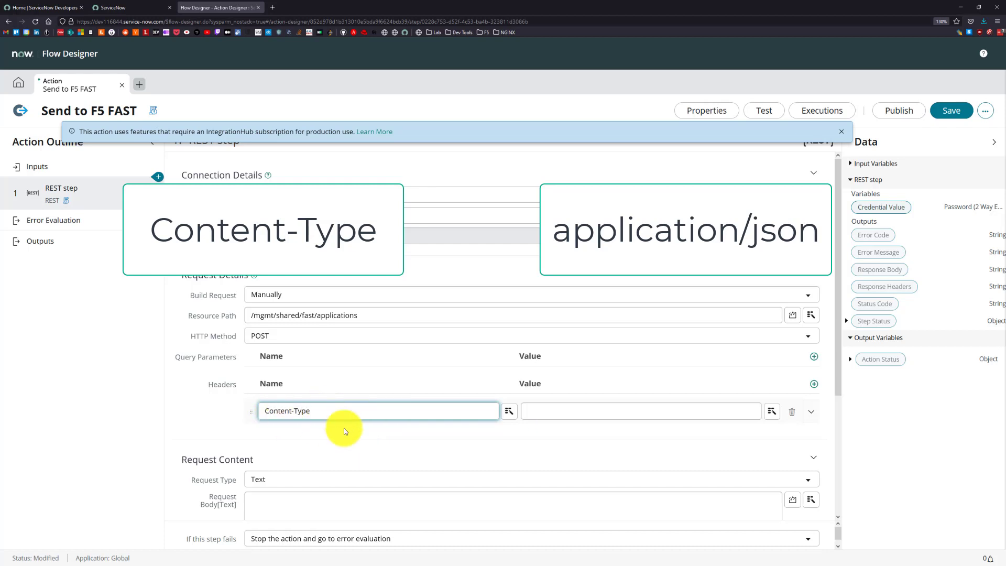
left_click(548, 411)
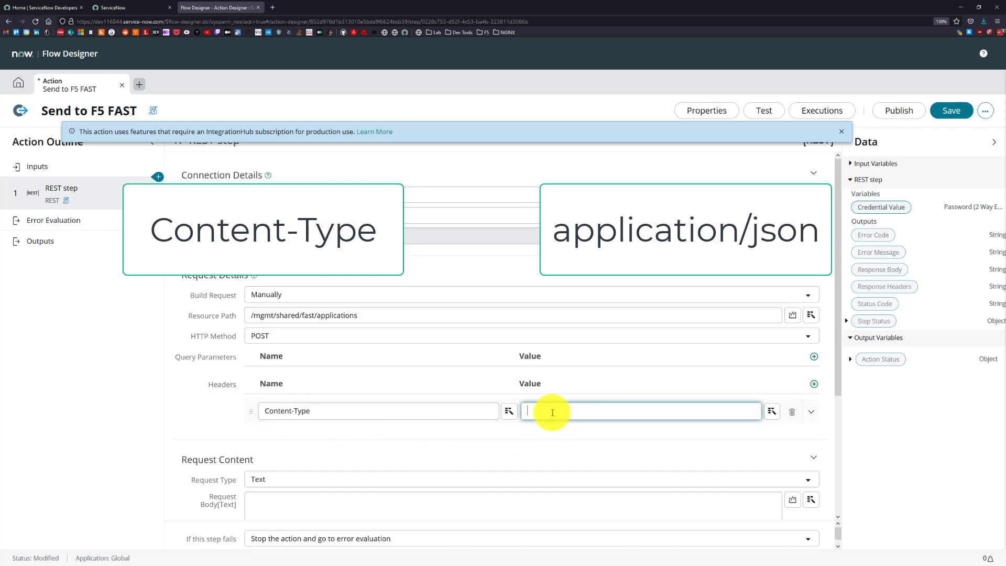
type("application")
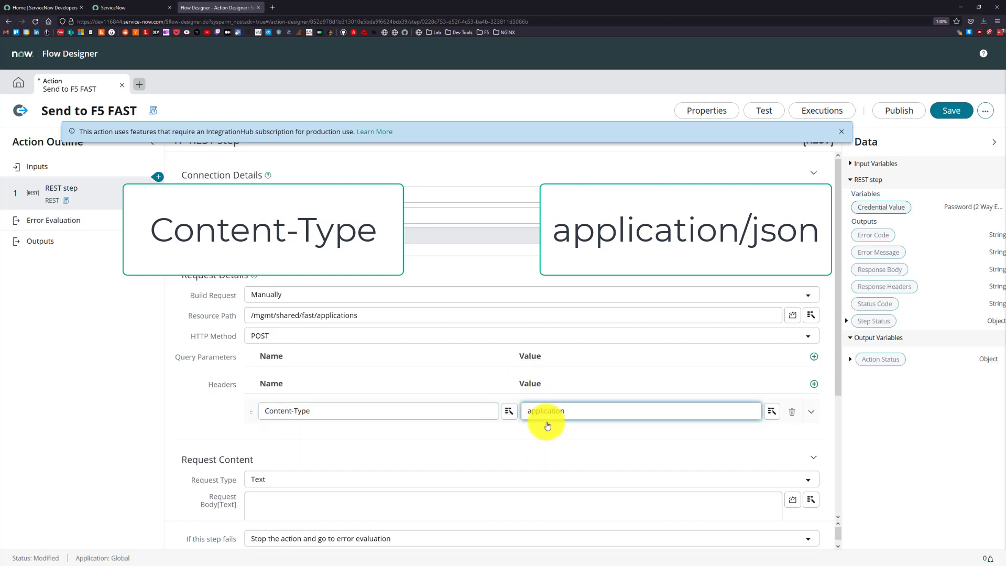
type("/jsoin")
key("BackSpace")
key("BackSpace")
type("n")
left_click(559, 424)
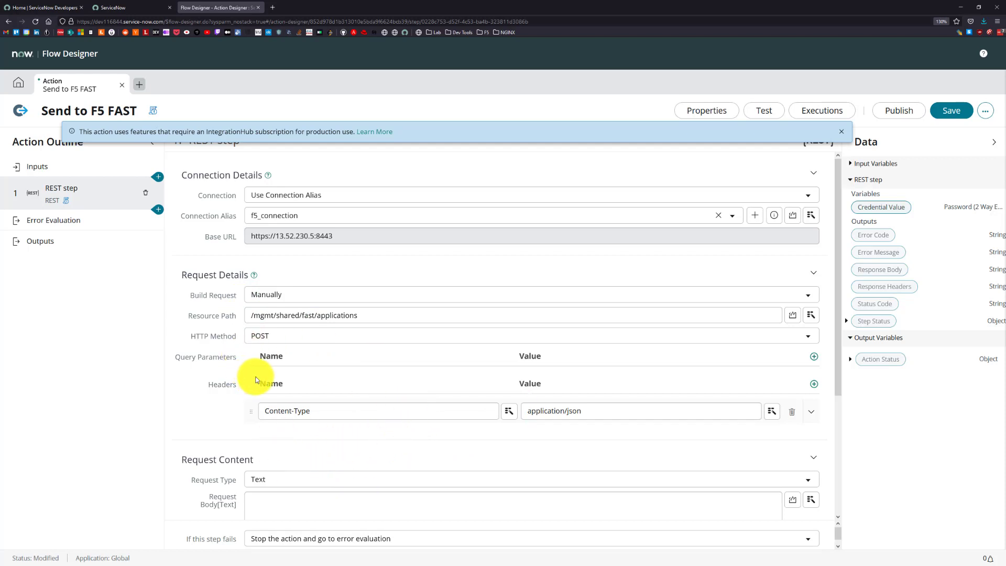
Switch the text request body of the REST step to a script.
scroll(212, 461, "down", 1)
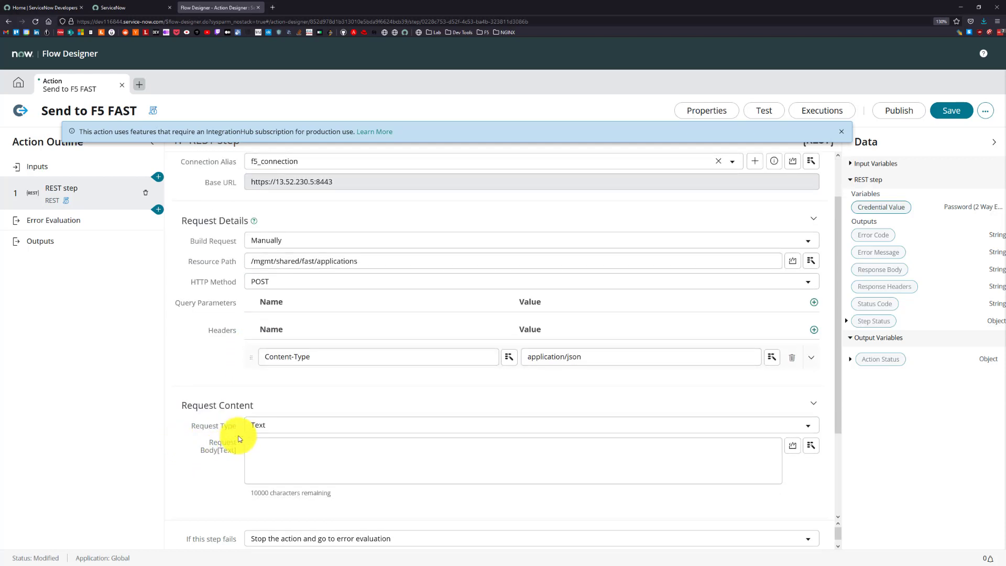
scroll(237, 399, "down", 1)
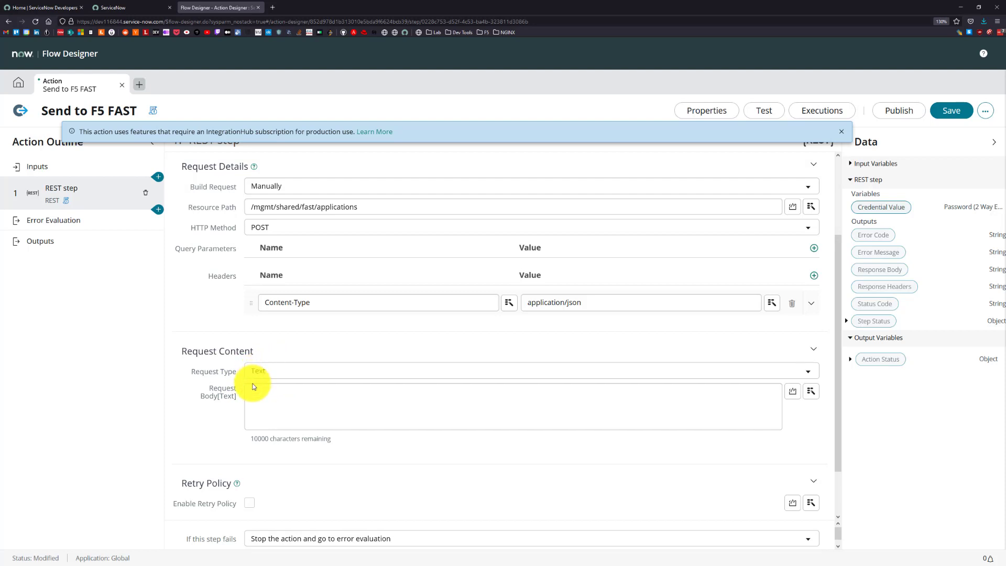
left_click(795, 395)
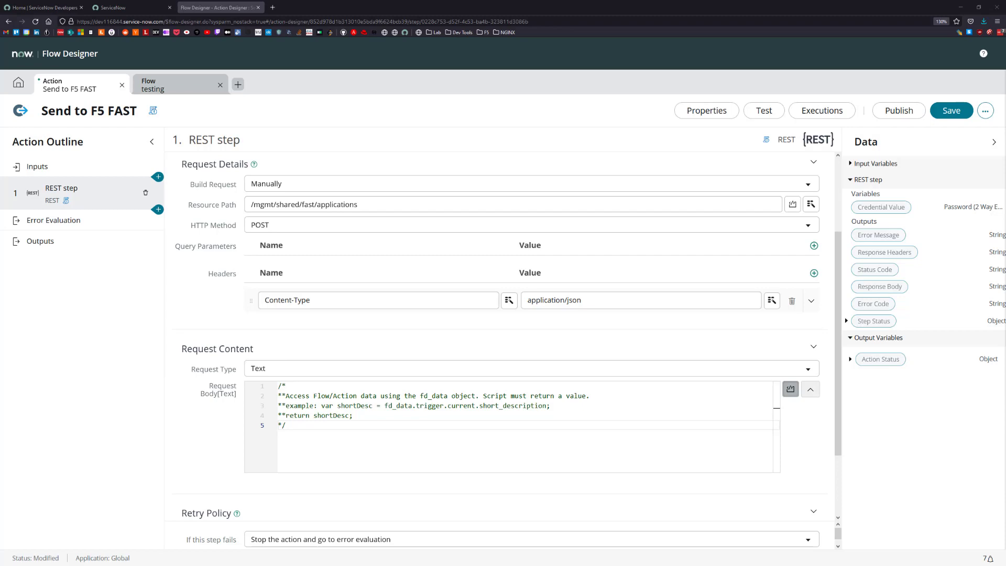
Switch to Visual Studio Code and copy the whole script in action.js from the sn_scripts folder.
key("alt+Tab")
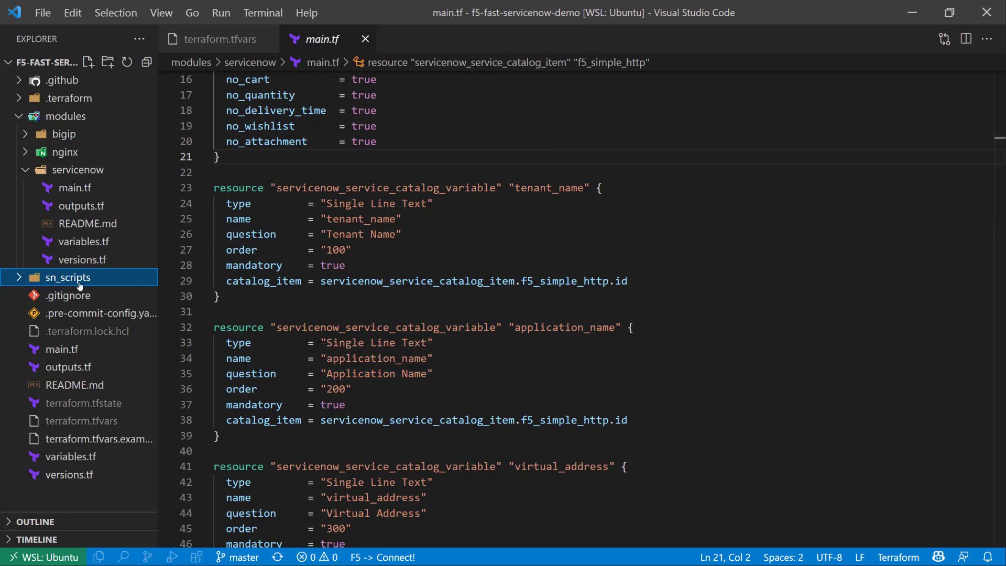
left_click(18, 281)
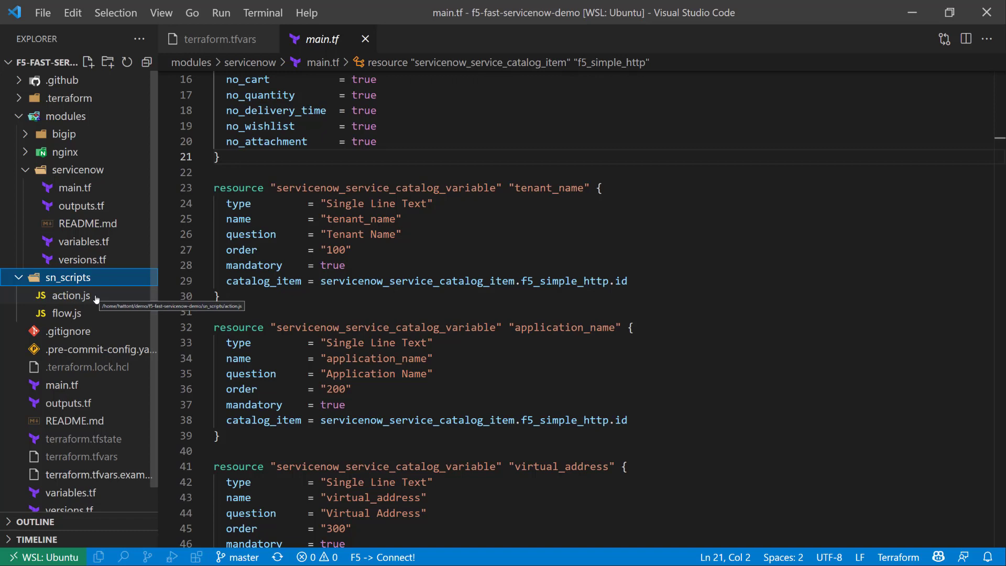
left_click(70, 296)
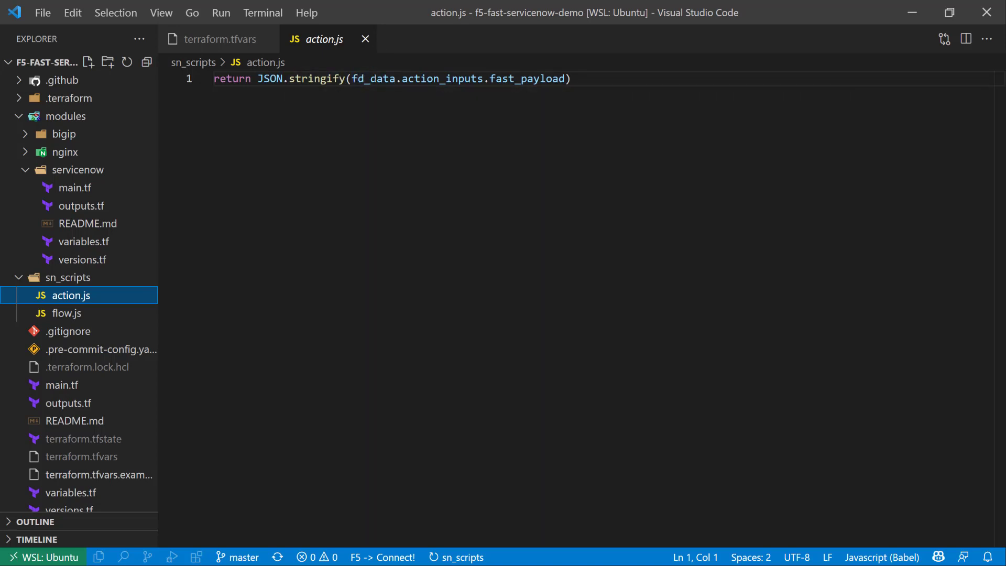
left_click(373, 79)
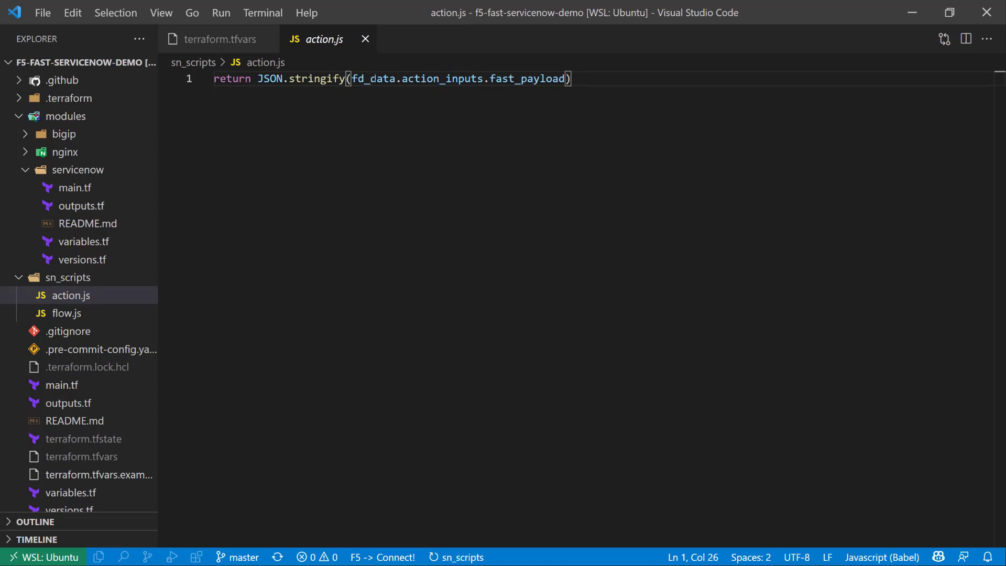
key("ctrl+a")
key("ctrl+c")
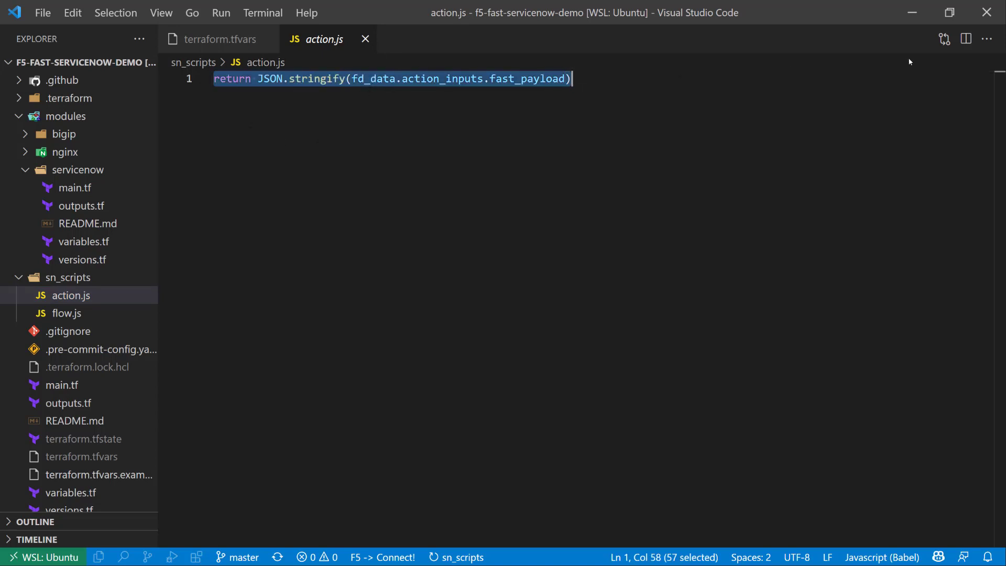
Back in Flow Designer, replace the request body's placeholder script with return JSON.stringify(fd_data.action_inputs.fast_payload) and save the action.
left_click(911, 15)
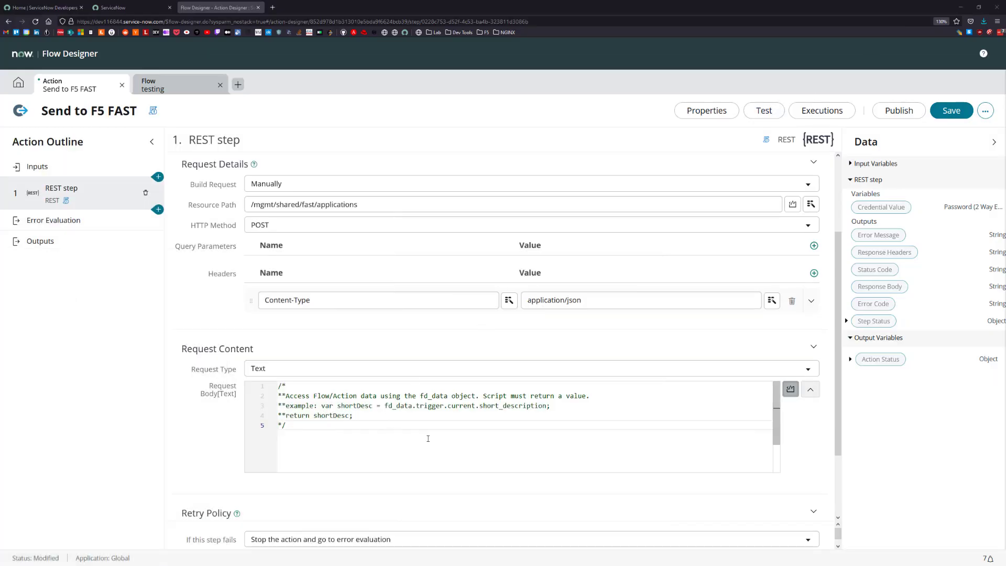
key("ctrl+a")
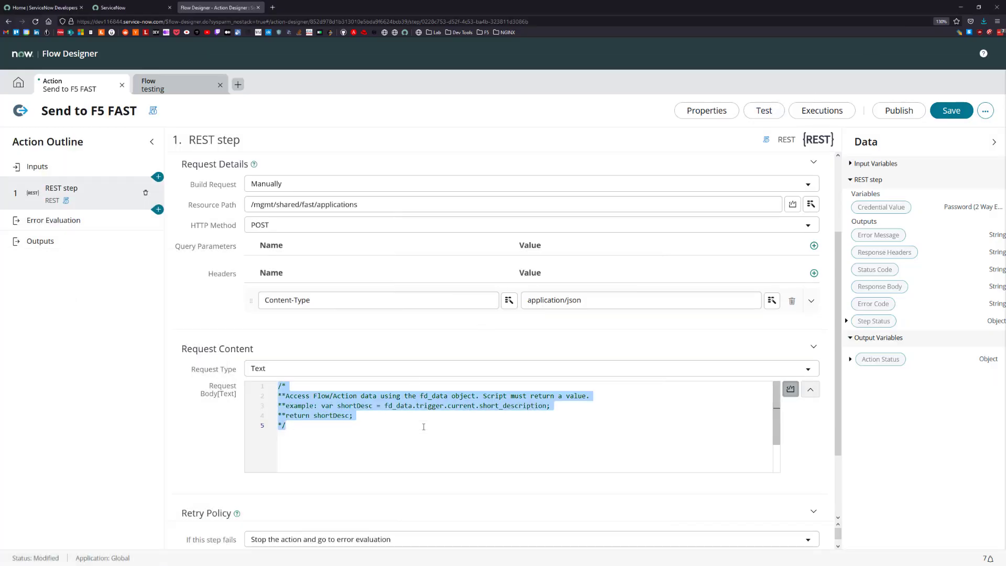
key("ctrl+v")
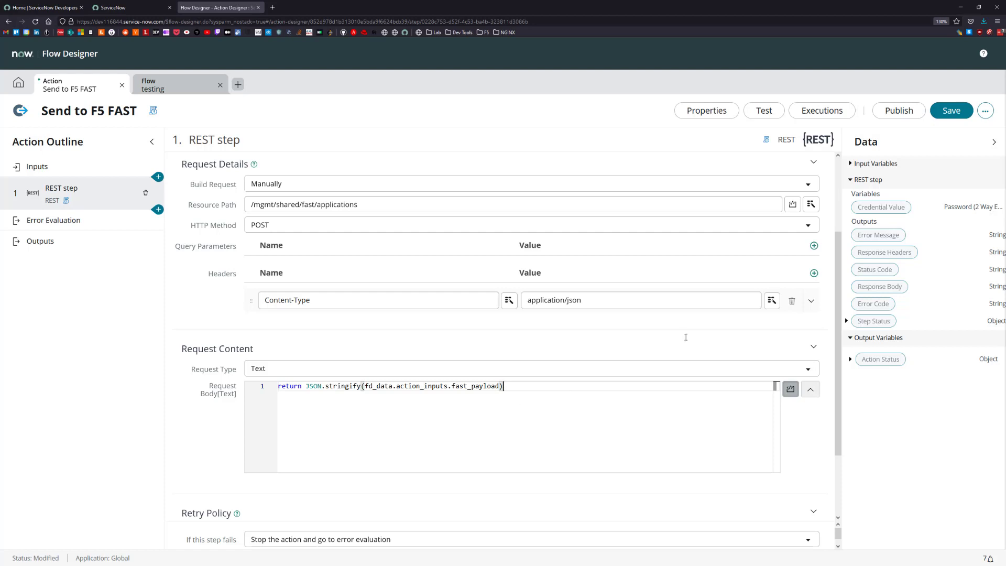
left_click(951, 110)
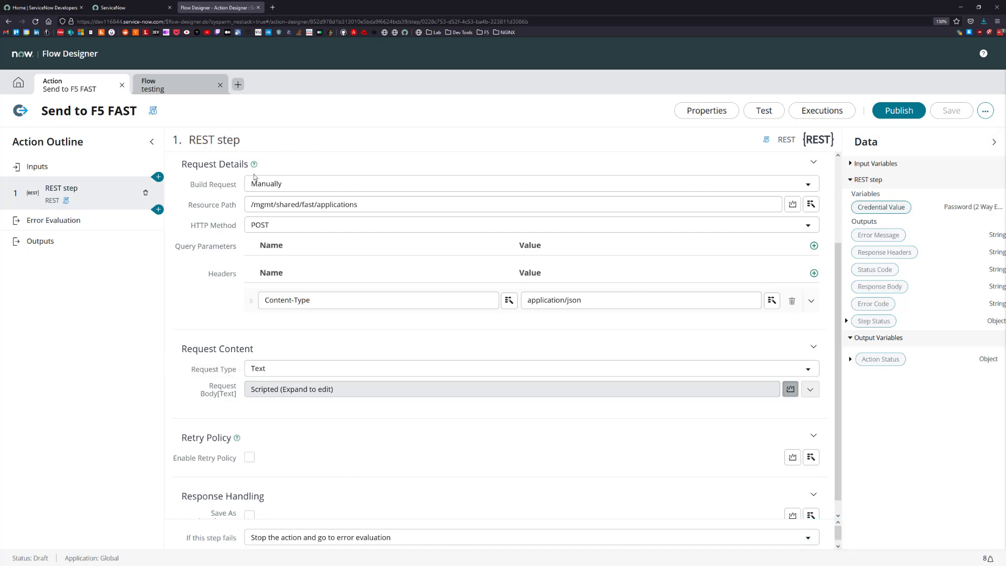
Reopen the request body script and examine its reference to the fast_payload action input.
left_click(790, 389)
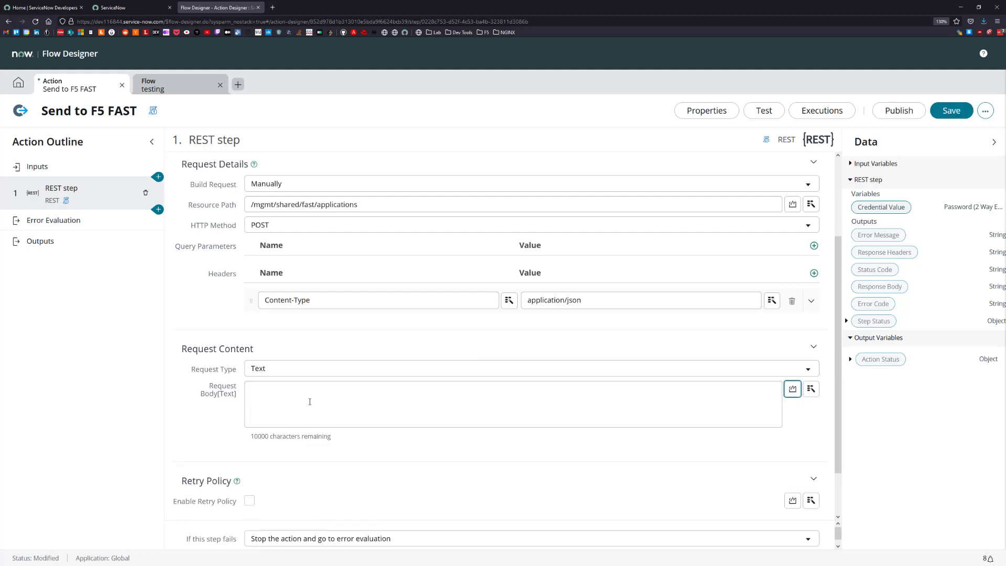
left_click(792, 388)
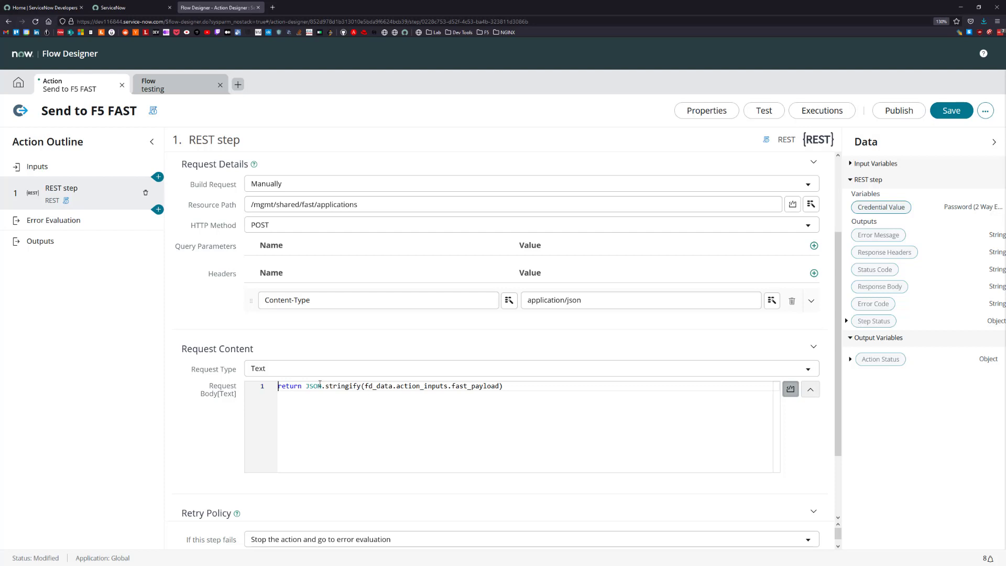
left_click(363, 386)
left_click_drag(363, 386, 501, 386)
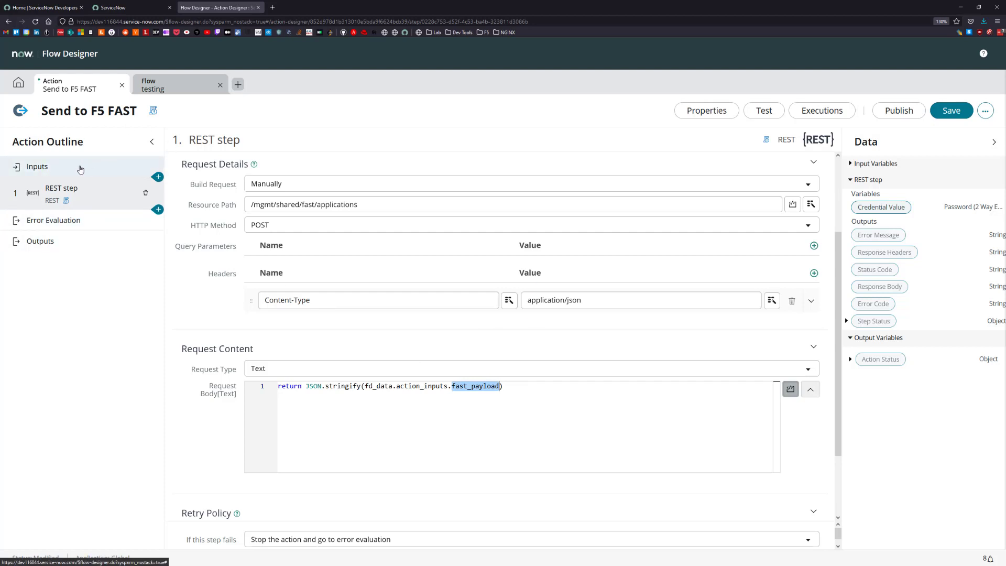
Create an action input with the label FAST Payload and the name fast_payload.
left_click(38, 169)
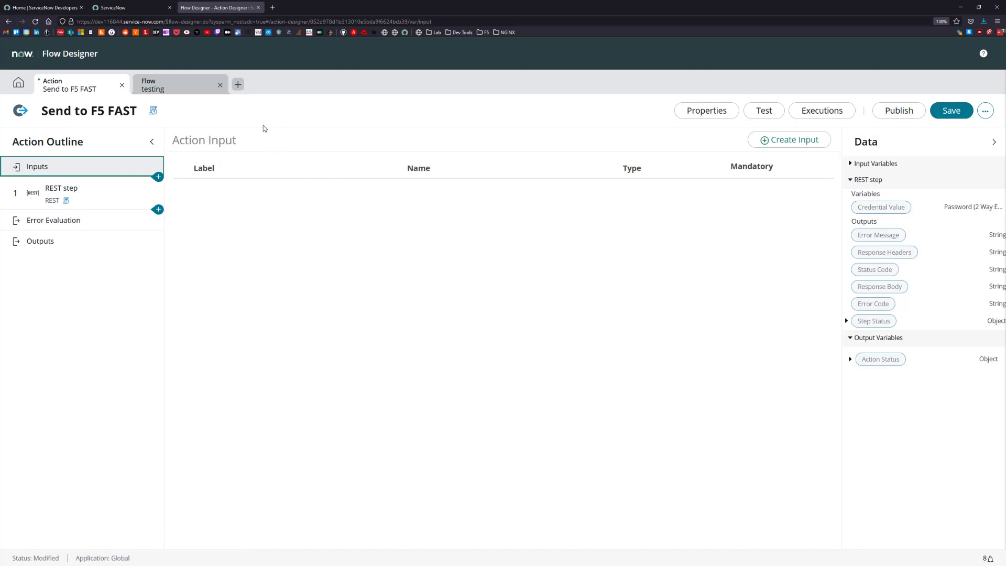
left_click(811, 145)
left_click(312, 195)
double_click(250, 195)
type("FAST Payload")
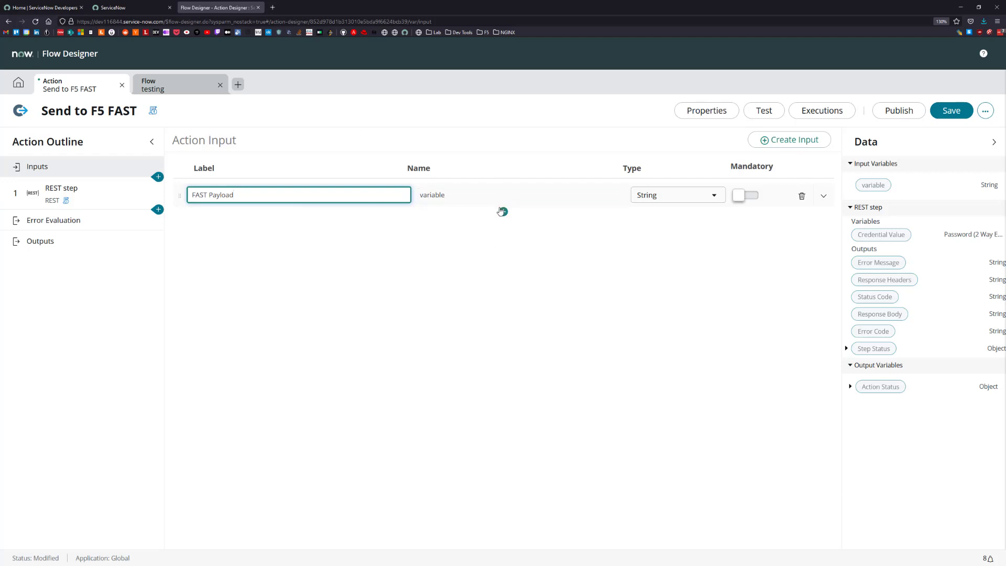
left_click(442, 195)
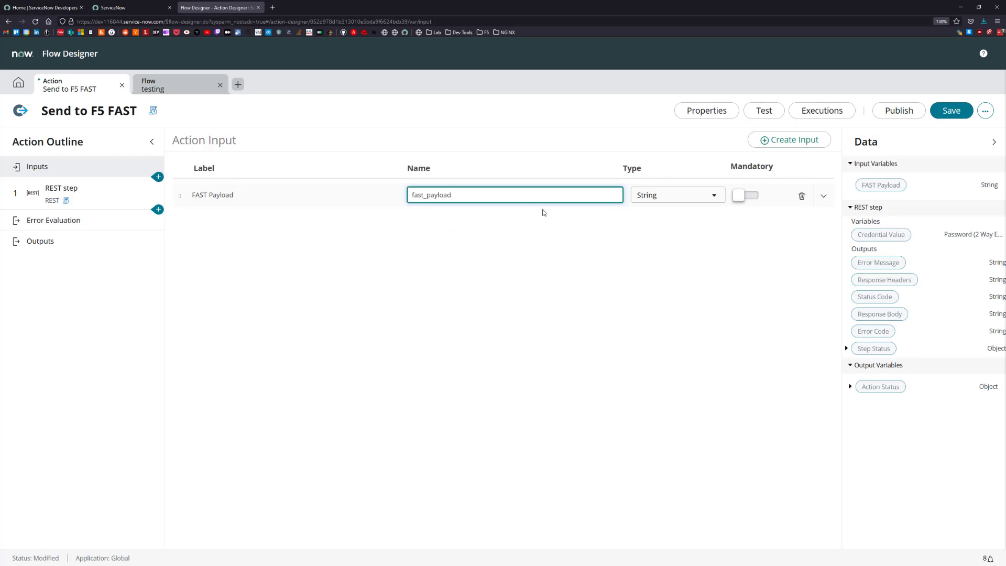
Set the FAST Payload input's type to JSON, make it mandatory, and save the action.
left_click(646, 199)
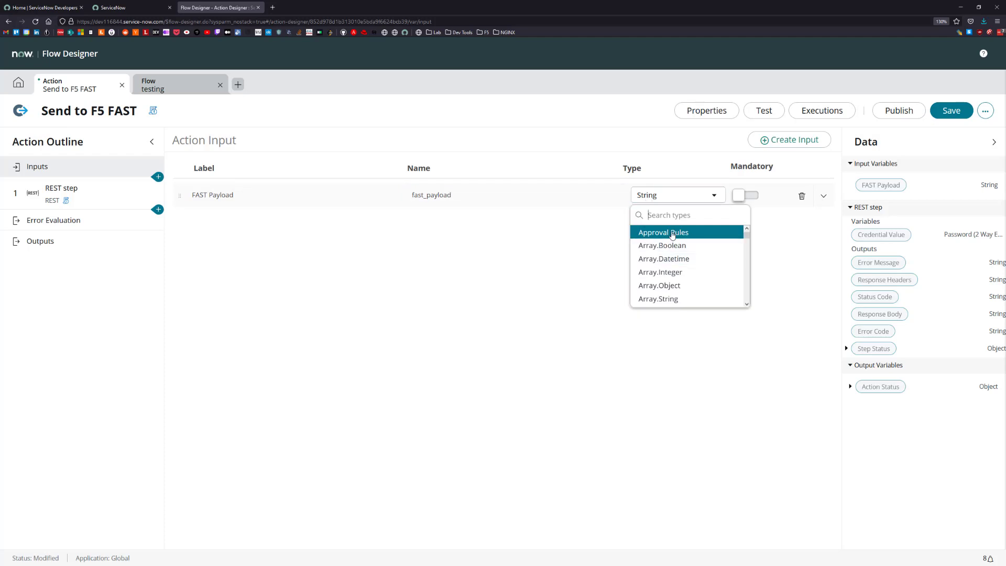
type("json")
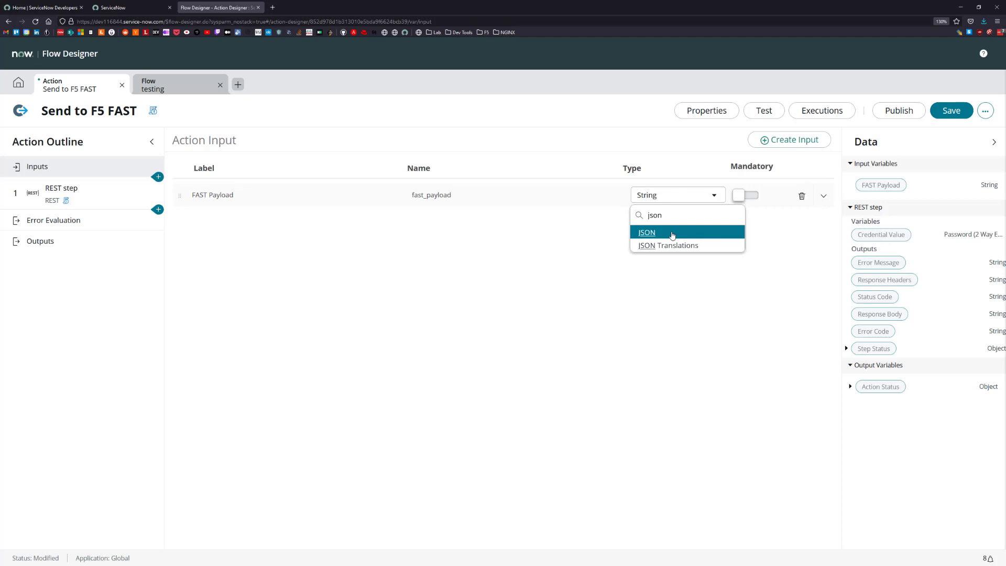
left_click(672, 233)
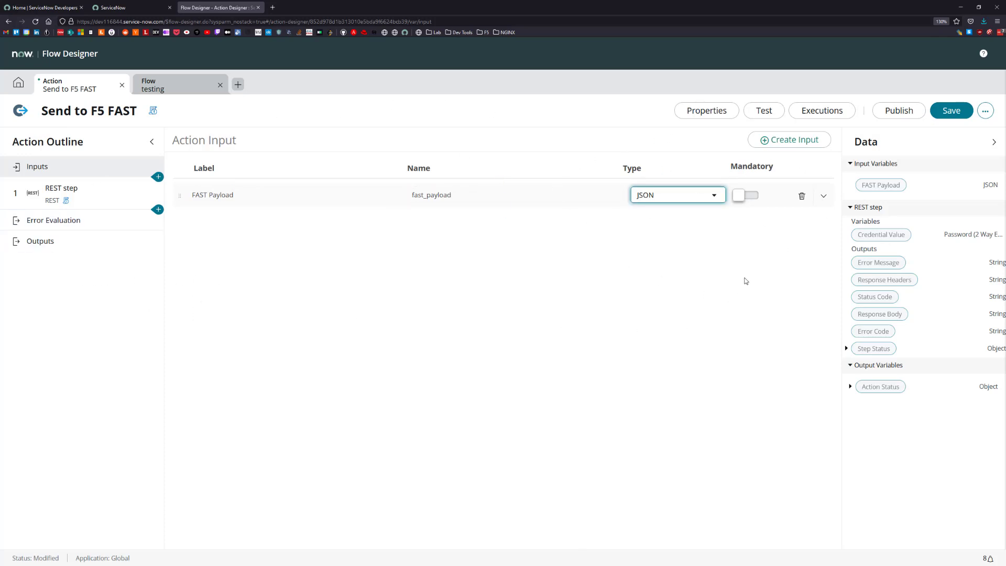
left_click(741, 198)
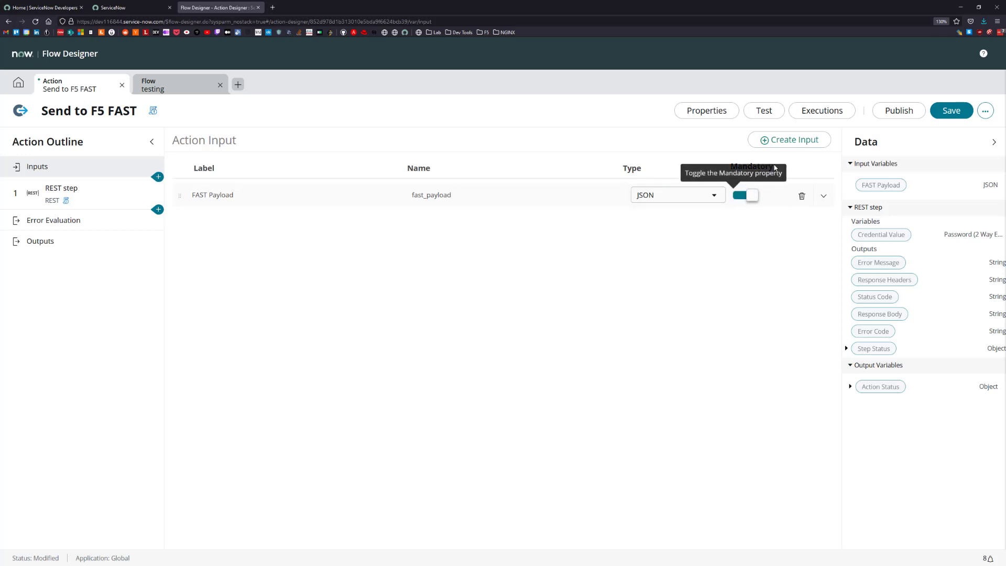
left_click(959, 115)
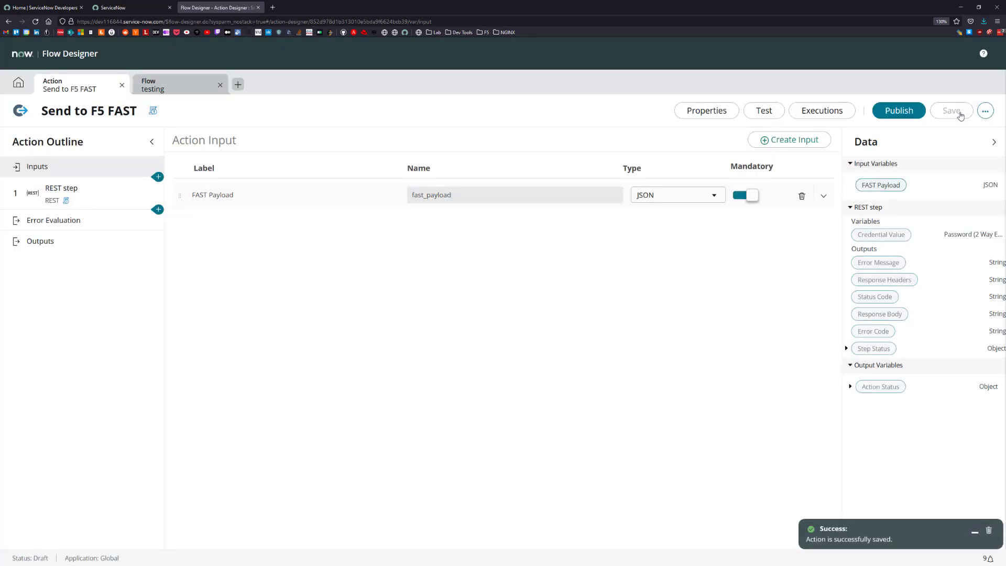
Return to the REST step and publish the Send to F5 FAST action.
left_click(68, 190)
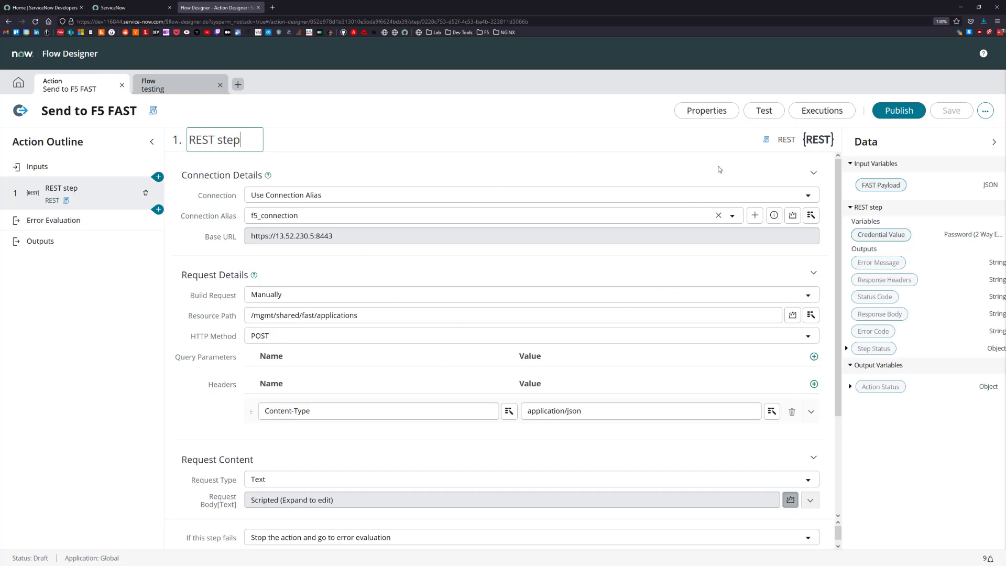
left_click(894, 116)
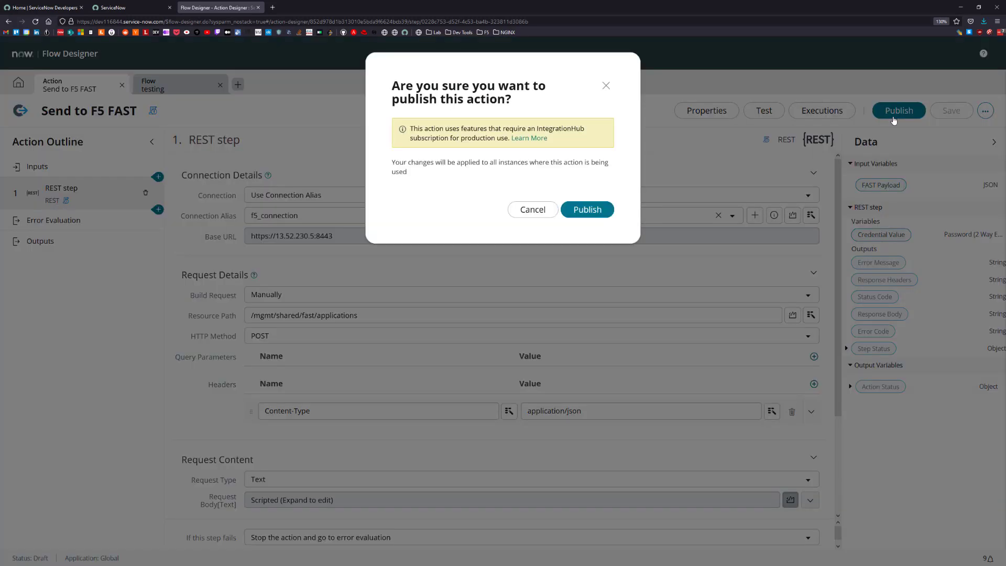
left_click(586, 210)
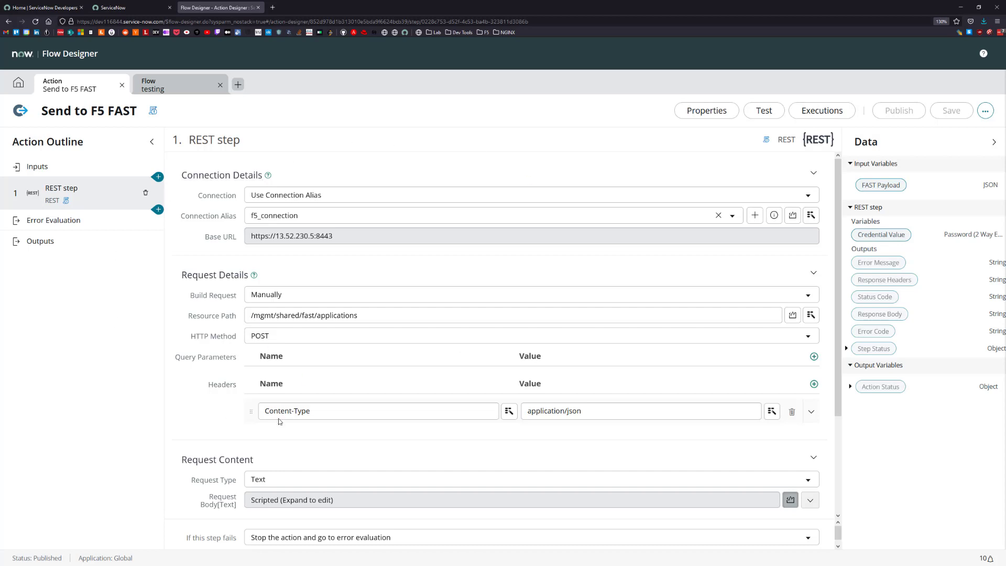
left_click(477, 327)
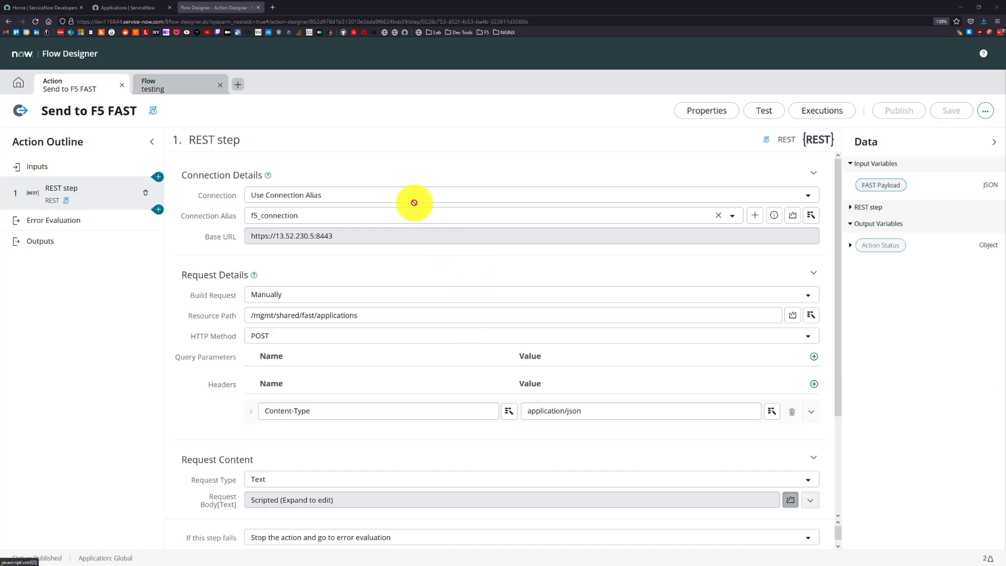
Create a new flow named F5 FAST HTTP from the Flow Designer home page.
left_click(18, 85)
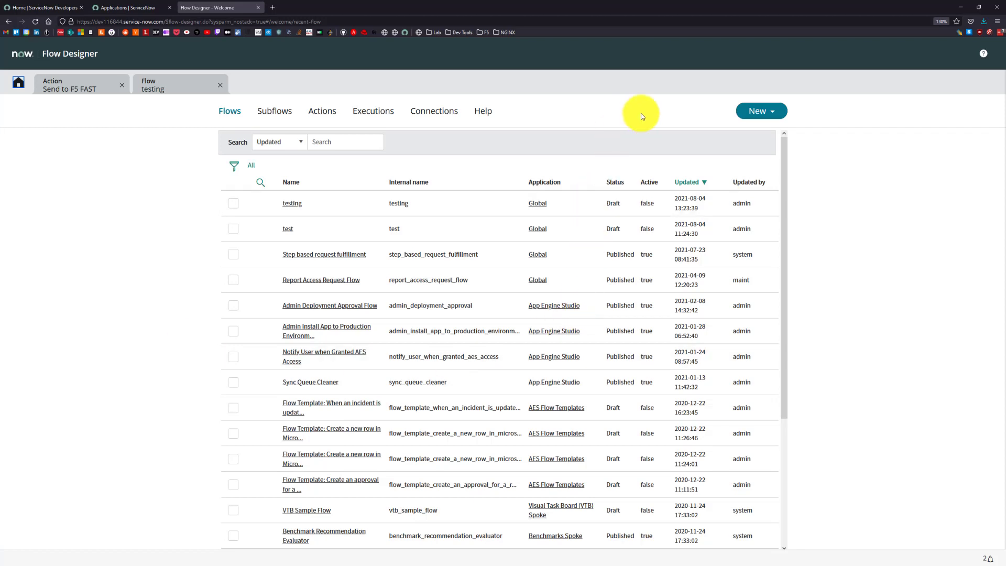
left_click(746, 119)
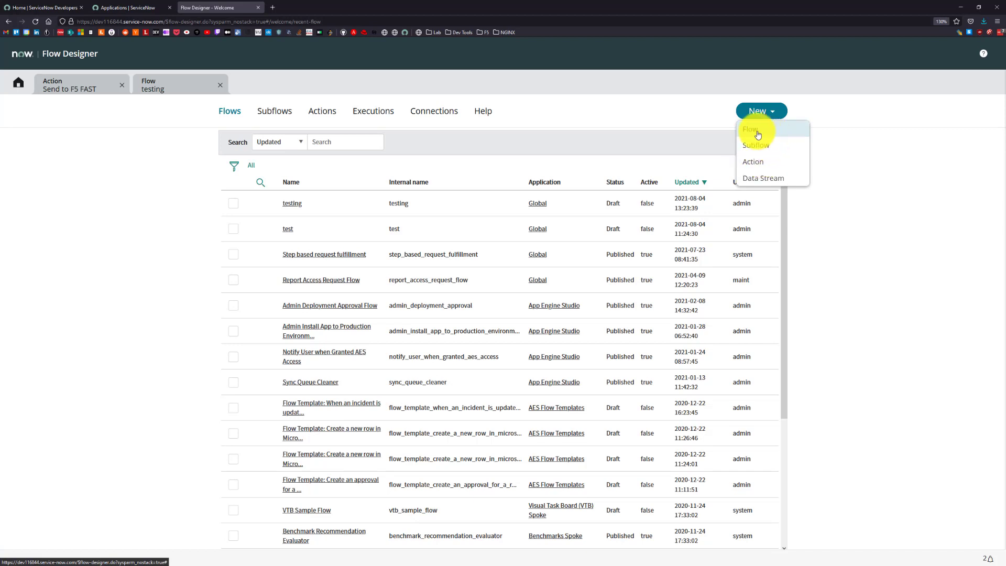
left_click(763, 134)
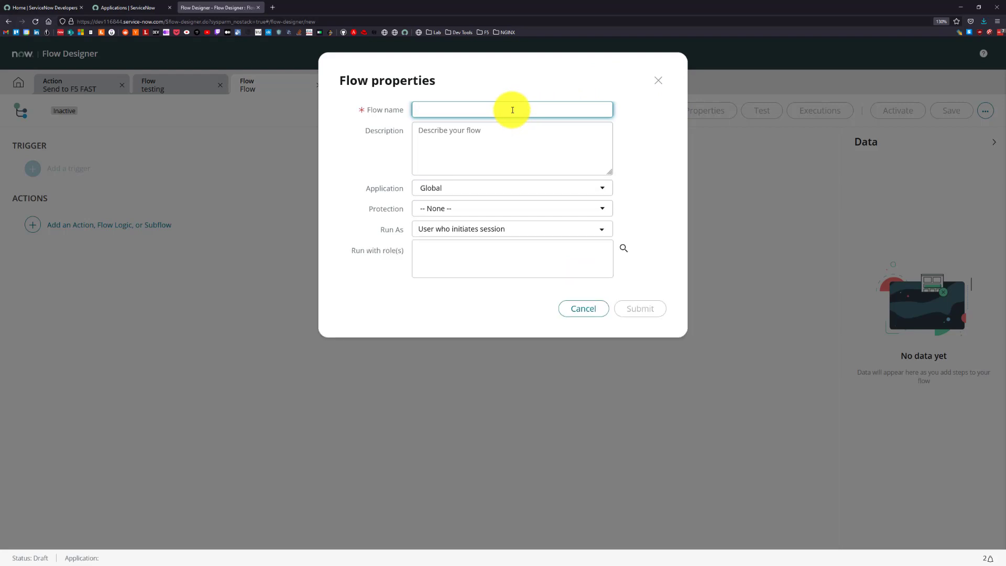
type("F5 FAST HTTP")
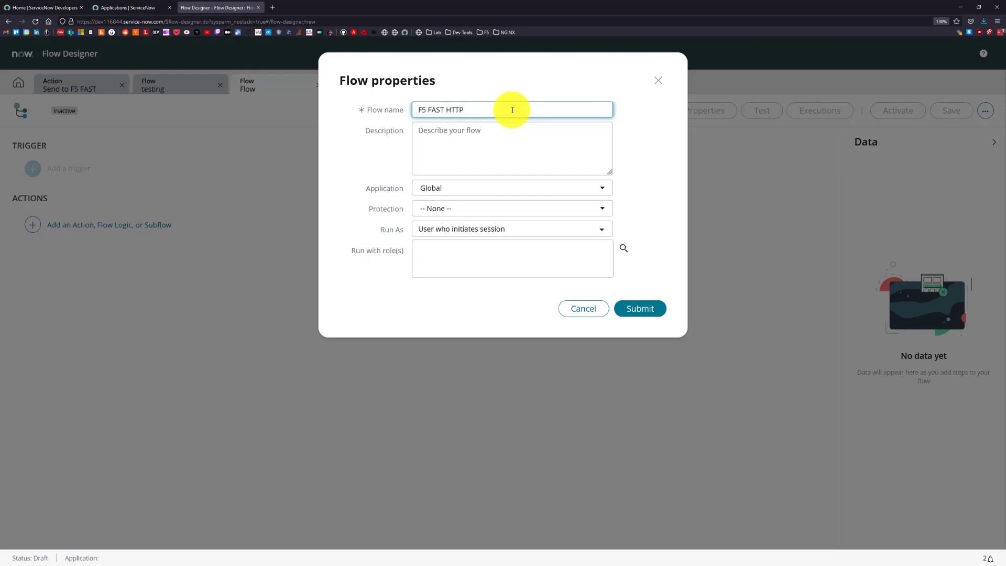
left_click(631, 309)
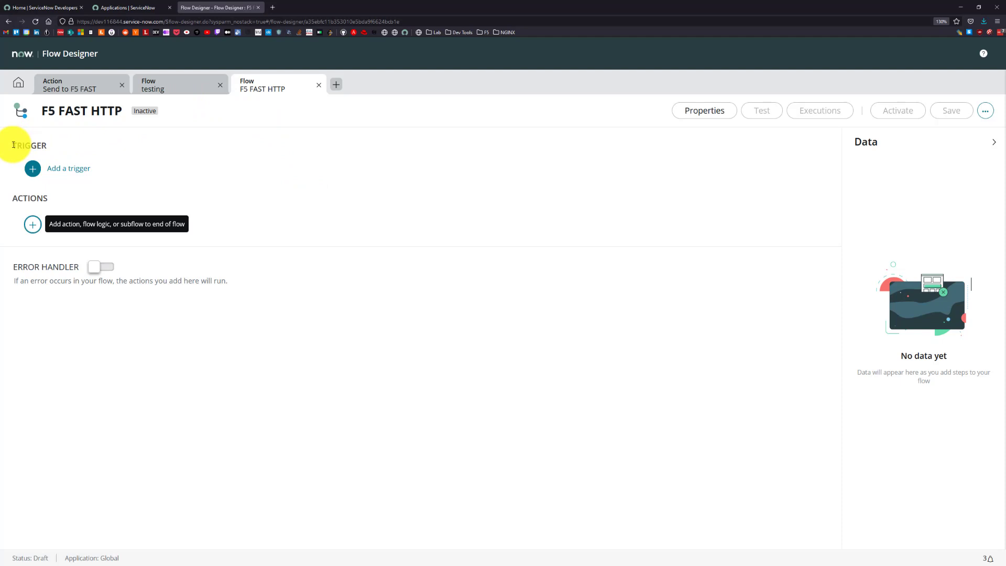
Add a Service Catalog trigger to the F5 FAST HTTP flow.
left_click_drag(13, 145, 48, 149)
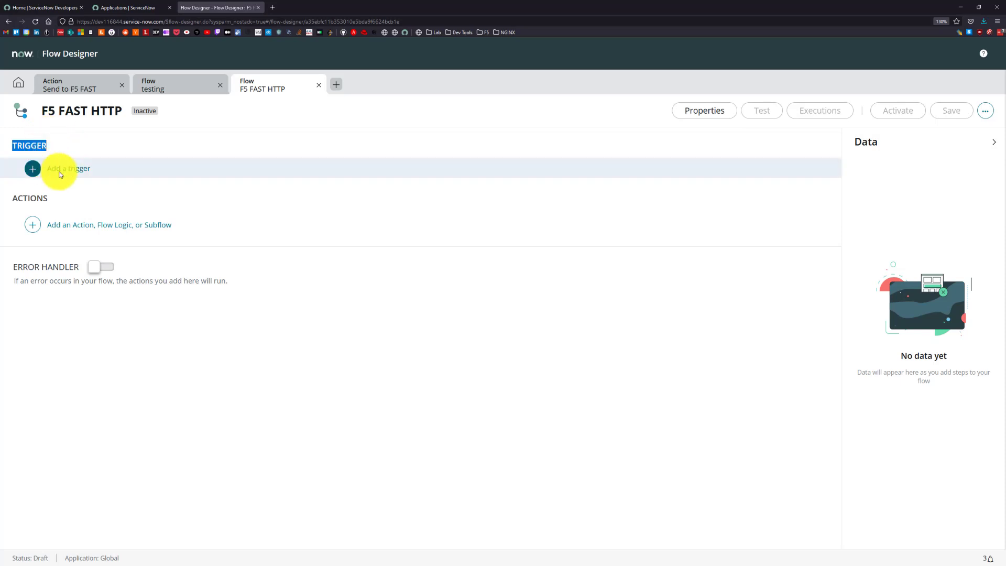
left_click(60, 168)
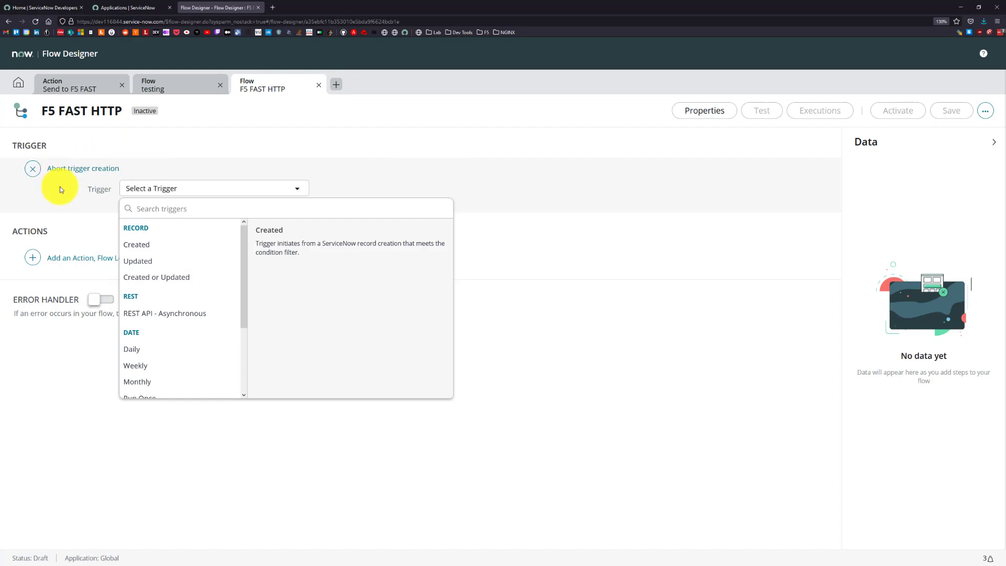
type("servic")
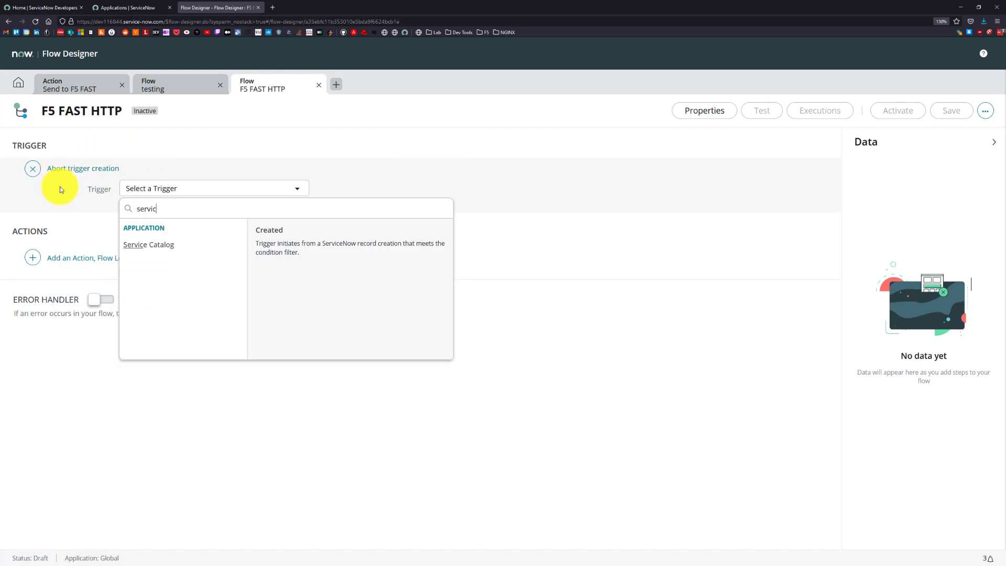
left_click(155, 244)
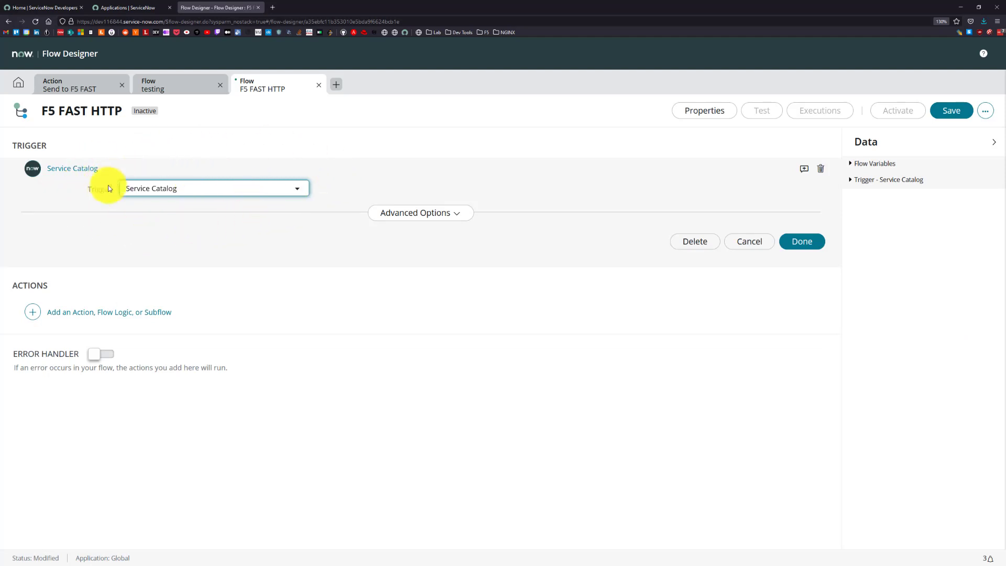
Set the Service Catalog trigger to run the flow in background (default) and finish the trigger.
left_click(385, 218)
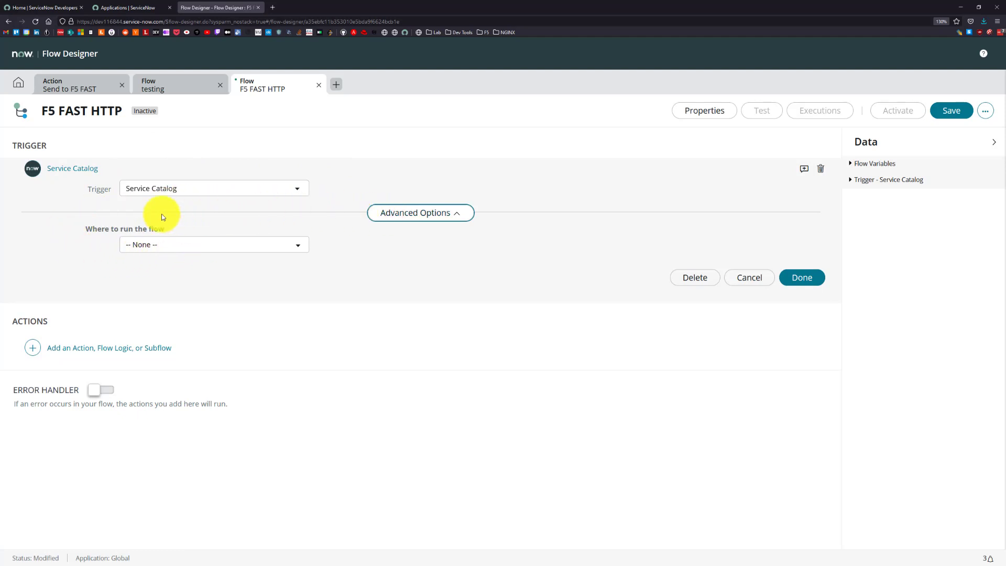
left_click(146, 245)
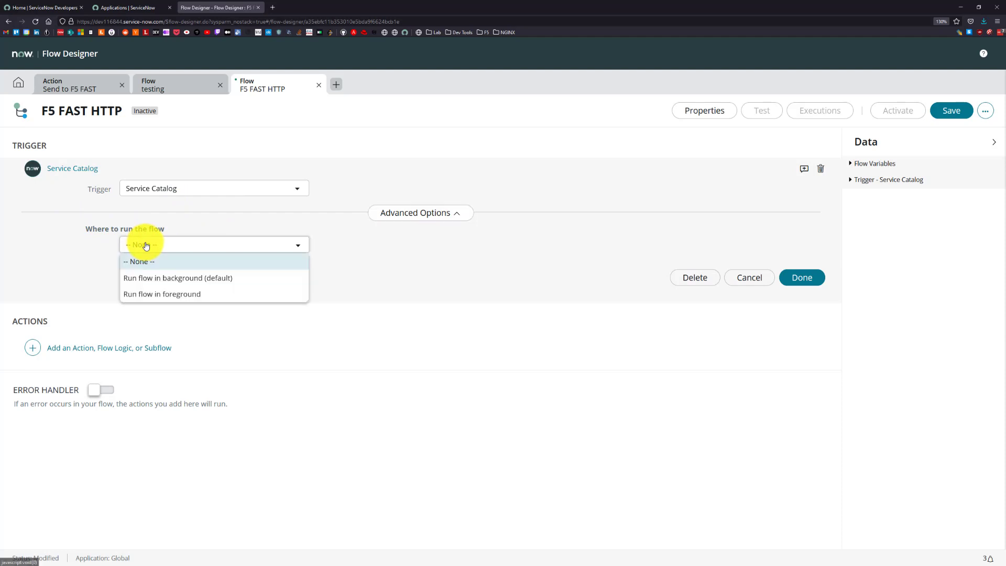
left_click(158, 278)
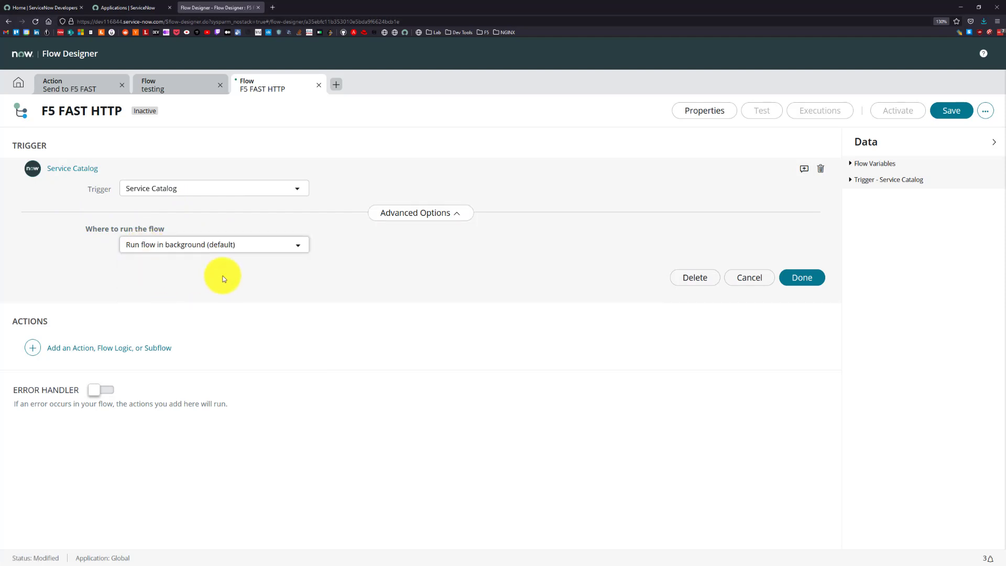
left_click(801, 279)
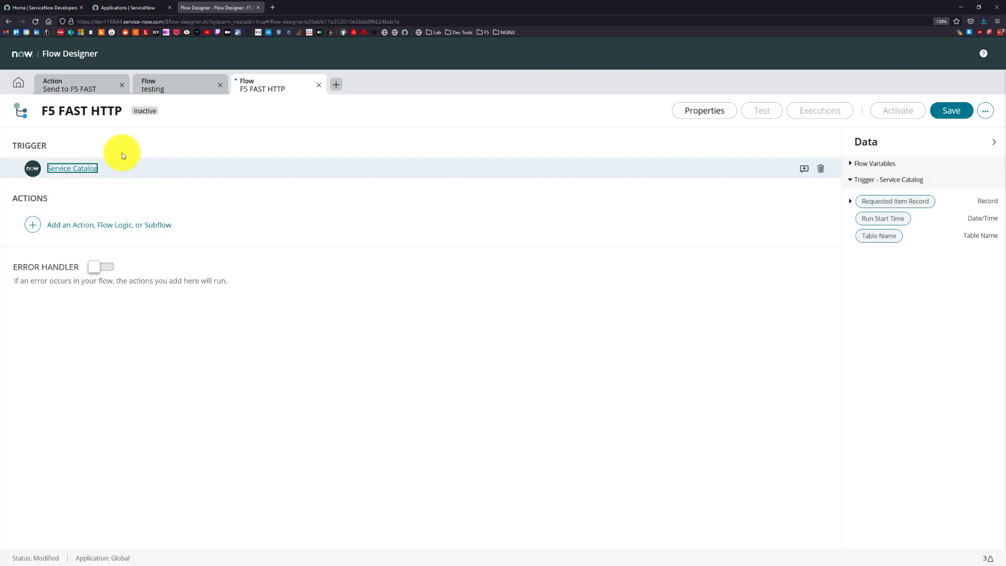
Add the Send to F5 FAST action from the Global spoke to the flow's actions.
left_click(68, 233)
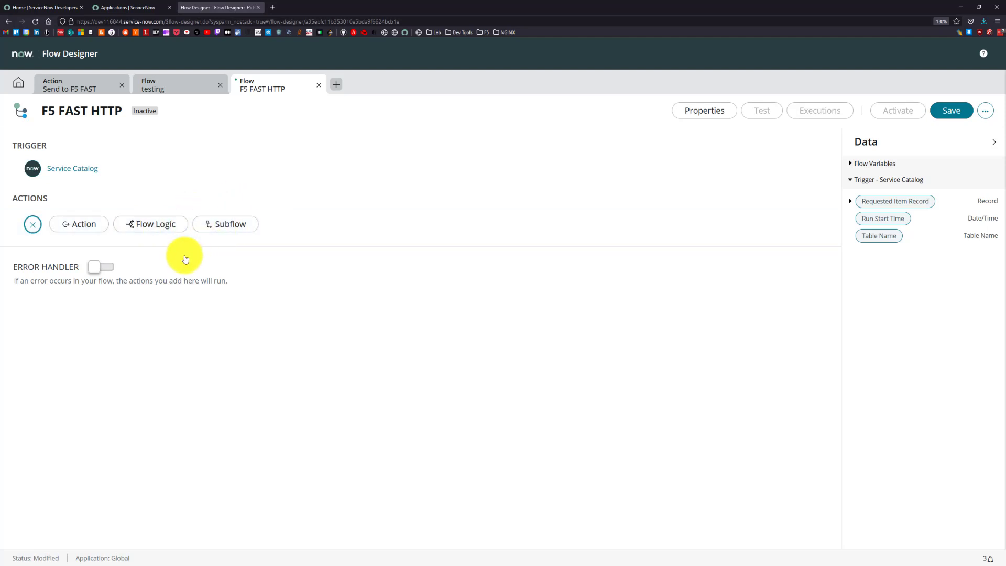
left_click(81, 228)
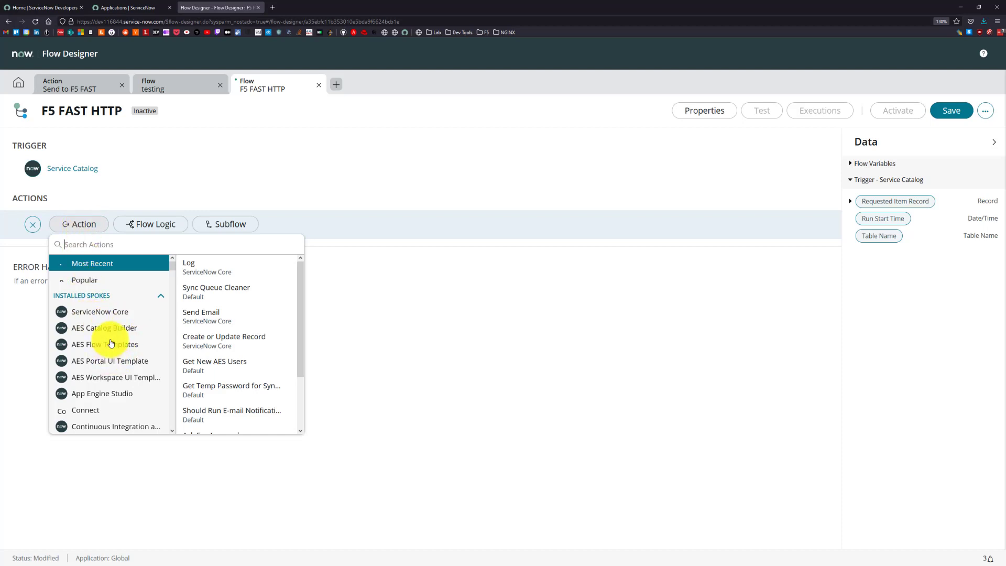
scroll(111, 343, "down", 3)
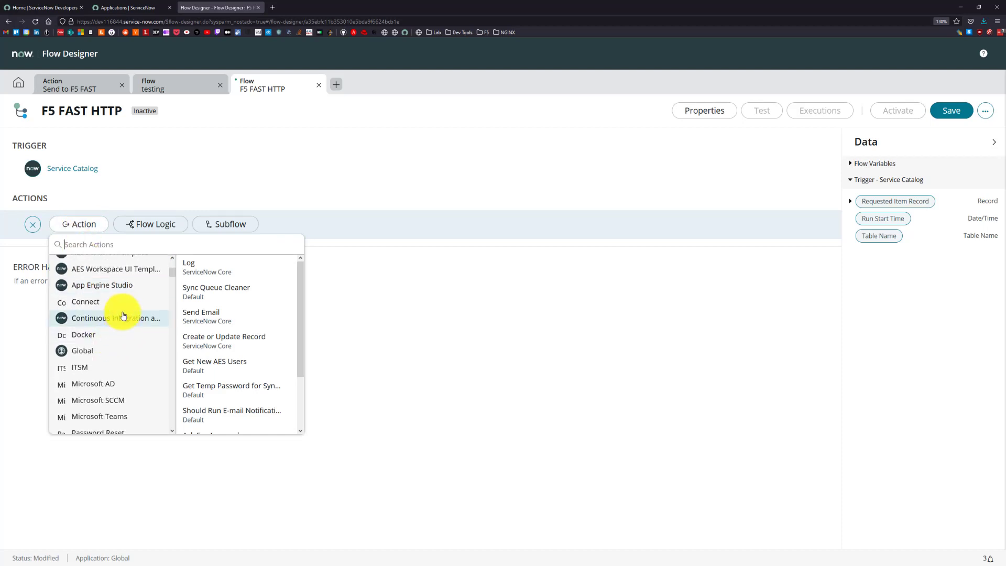
left_click(91, 355)
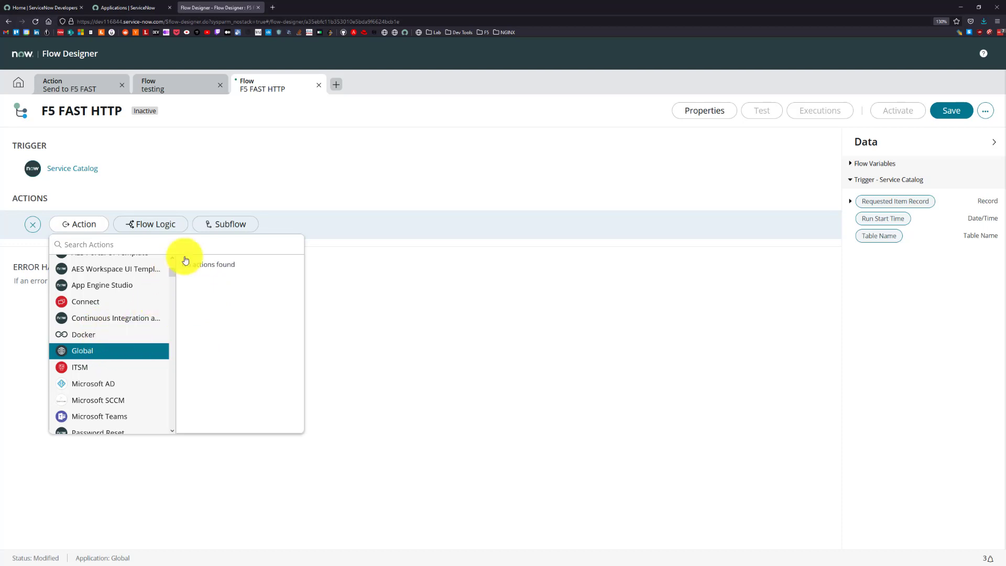
scroll(192, 263, "up", 1)
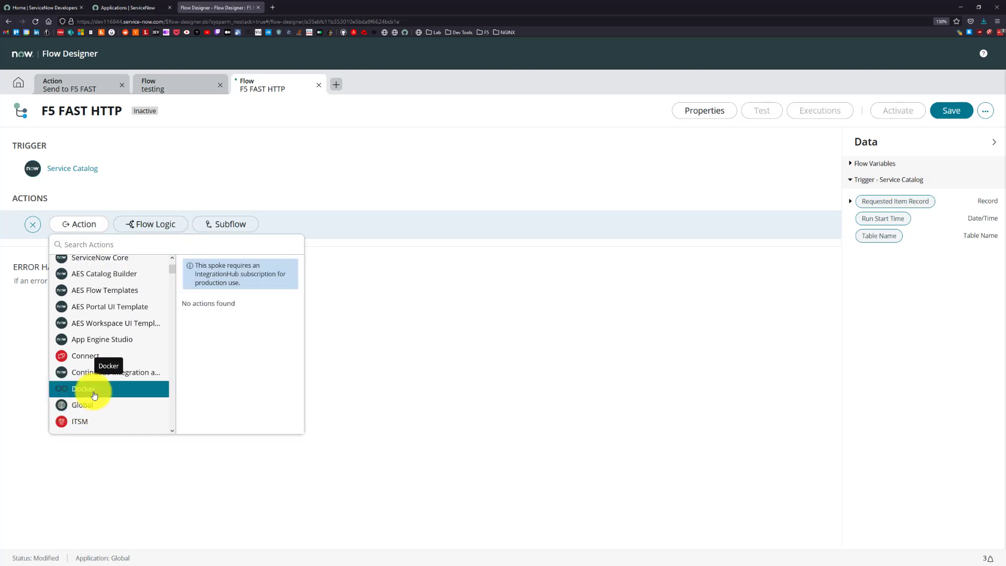
left_click(143, 242)
type("f5")
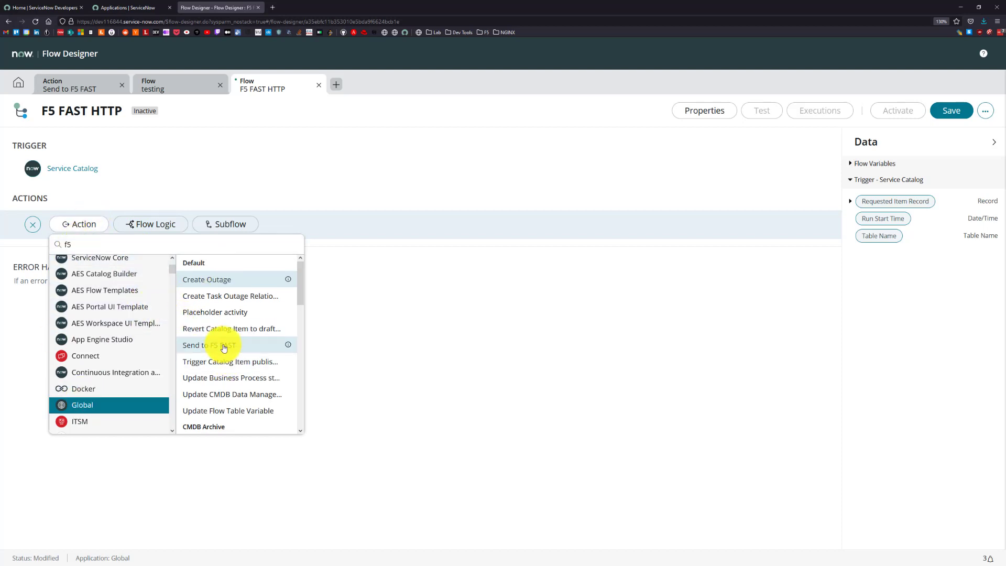
left_click(195, 346)
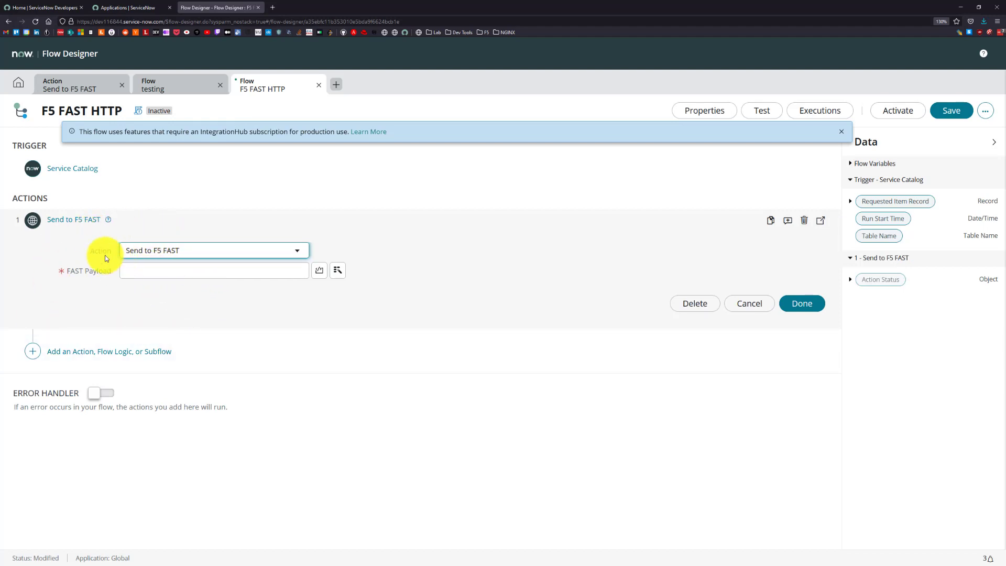
Enable scripting for the FAST Payload input of the Send to F5 FAST action.
left_click(160, 254)
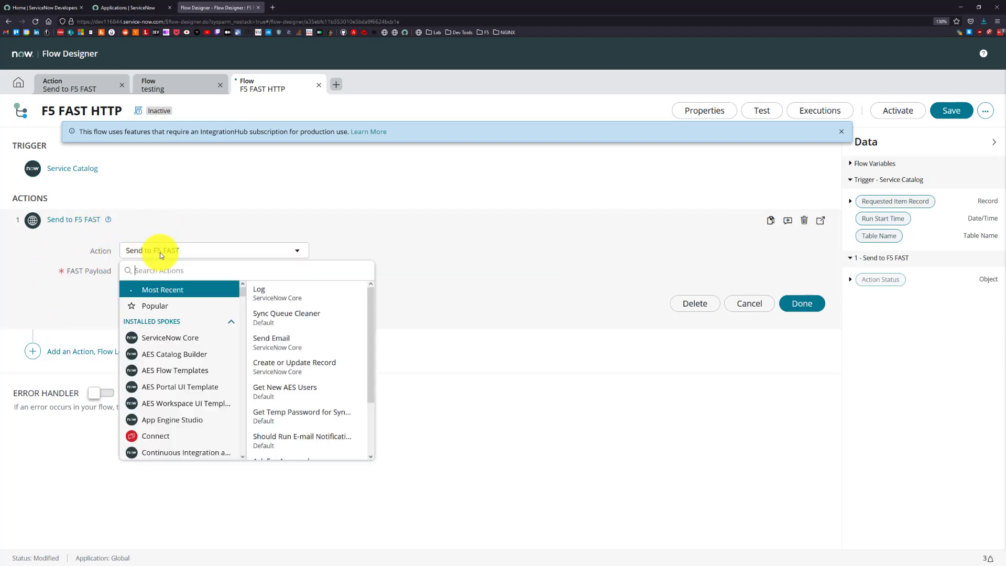
left_click(157, 251)
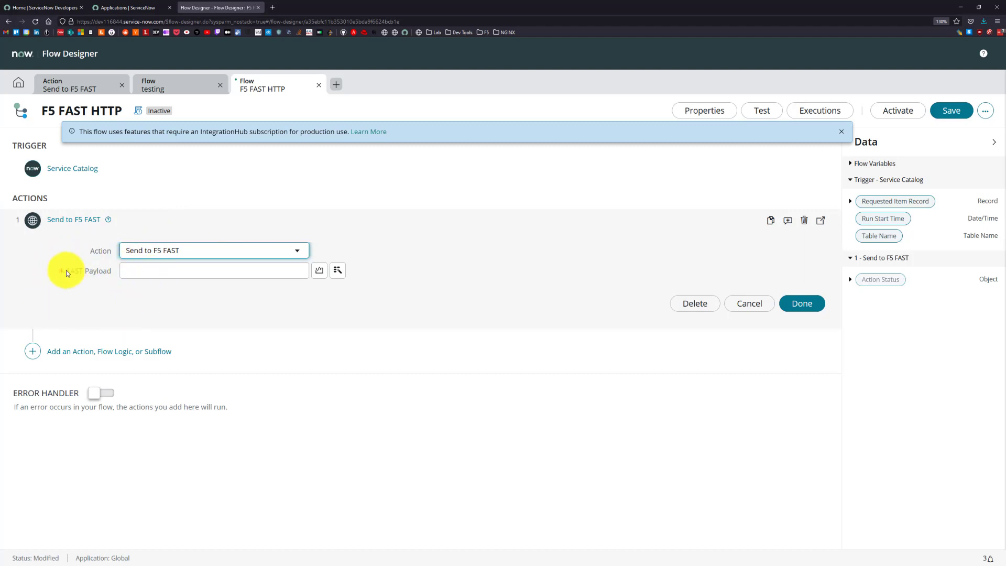
left_click(319, 270)
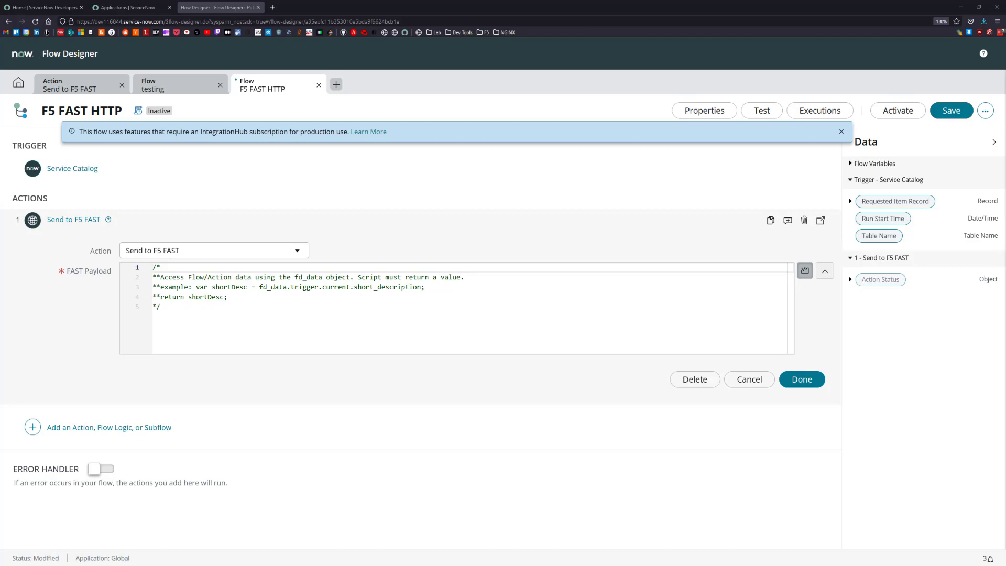
Switch to Visual Studio Code, open flow.js in sn_scripts, and examine the loop that builds the server address pool.
key("alt+Tab")
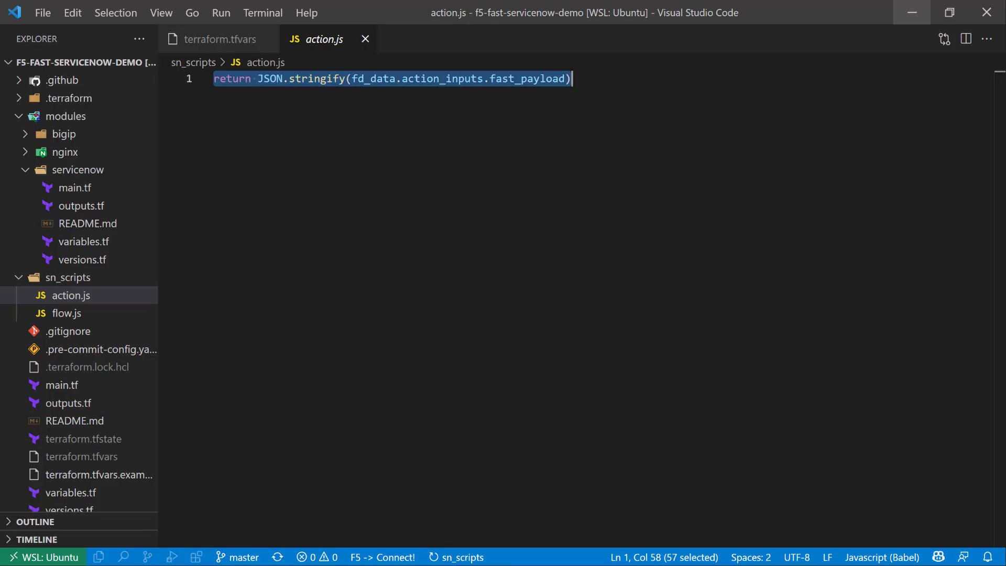
left_click(75, 313)
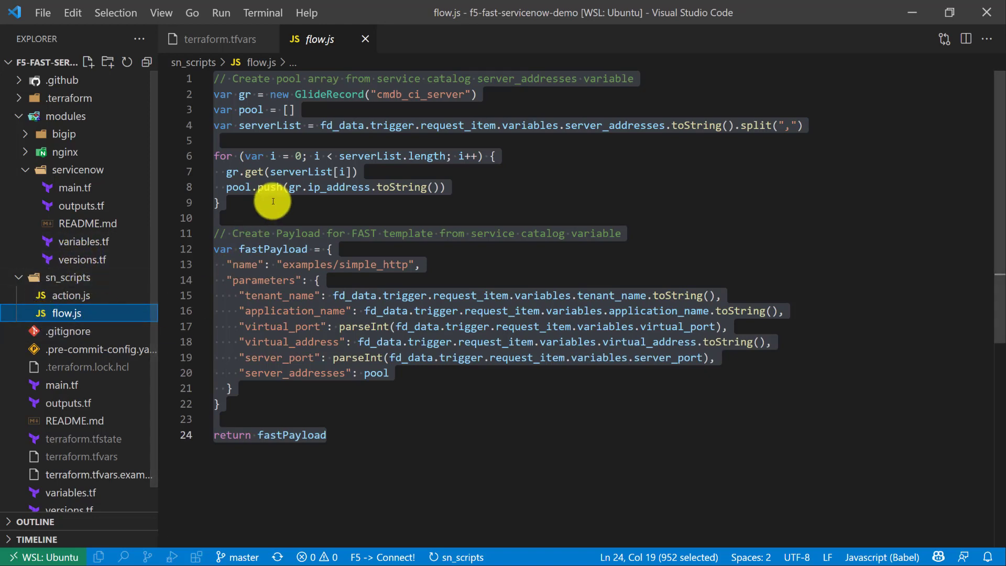
left_click(251, 203)
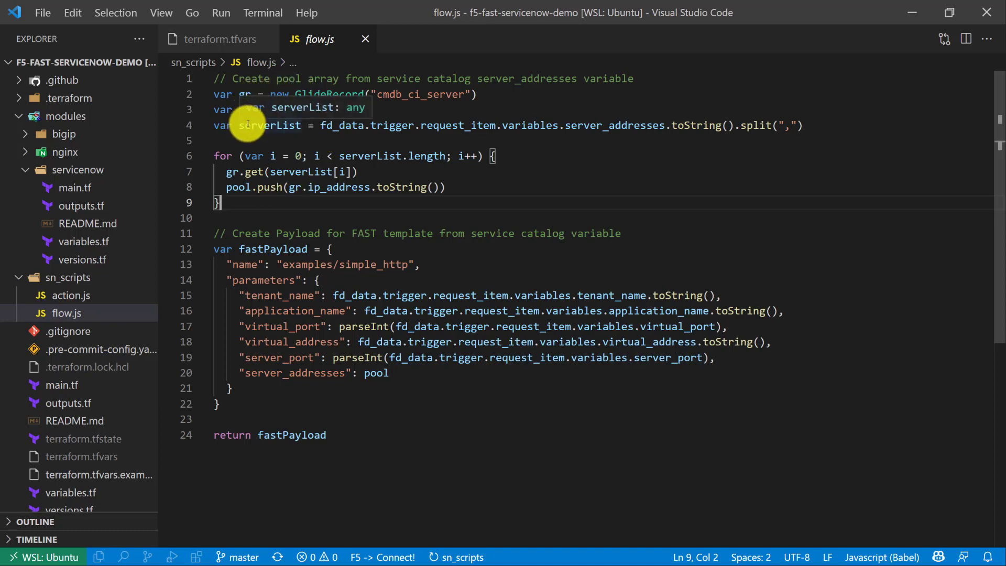
left_click_drag(214, 156, 237, 155)
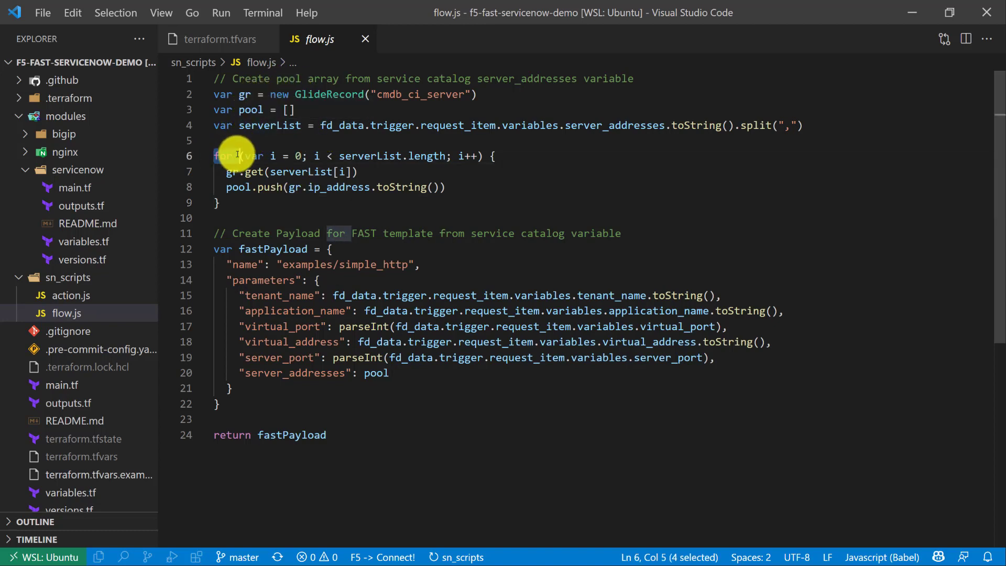
left_click_drag(339, 155, 400, 155)
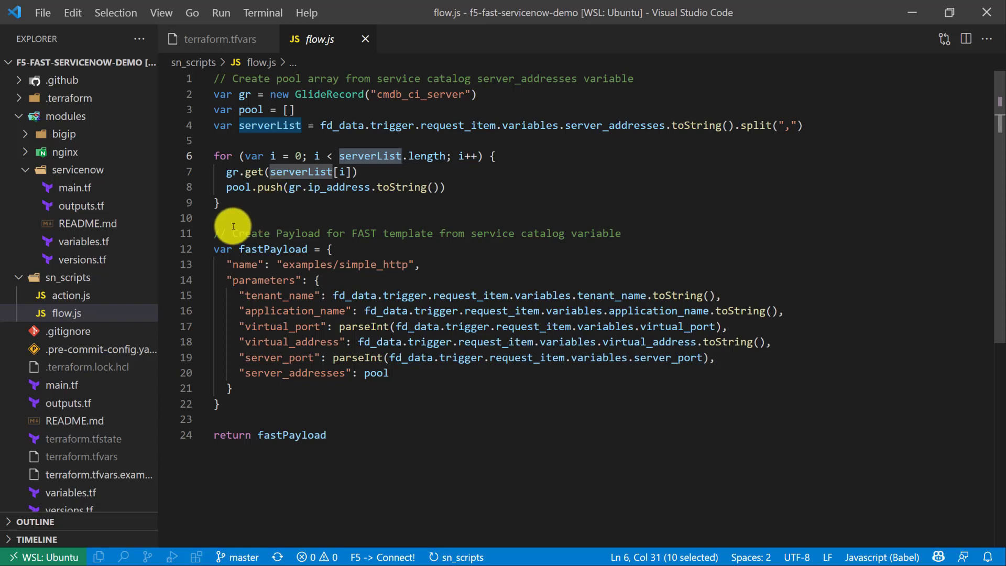
Examine the fastPayload object in flow.js and its examples/simple_http template name.
left_click_drag(226, 233, 350, 234)
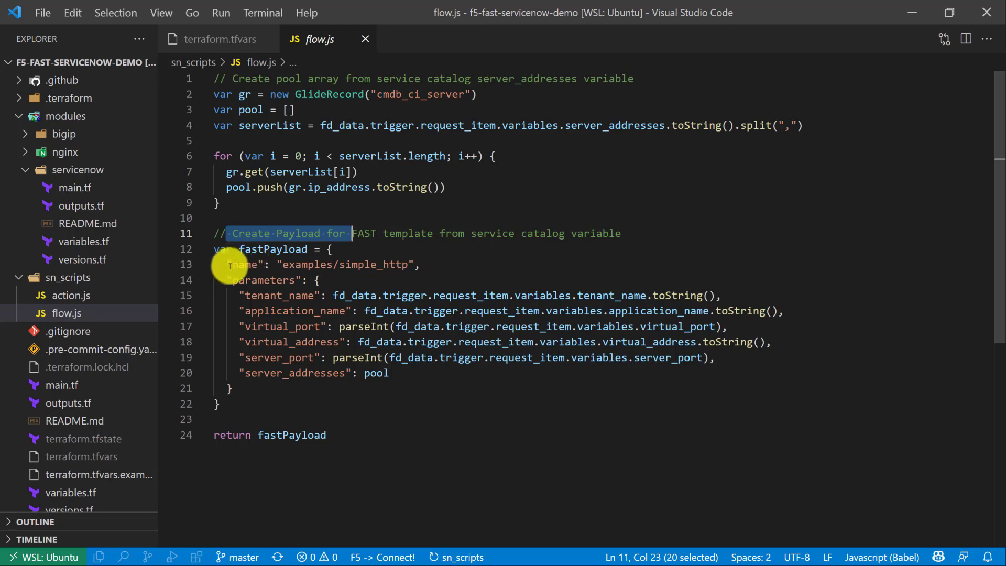
left_click_drag(239, 249, 299, 250)
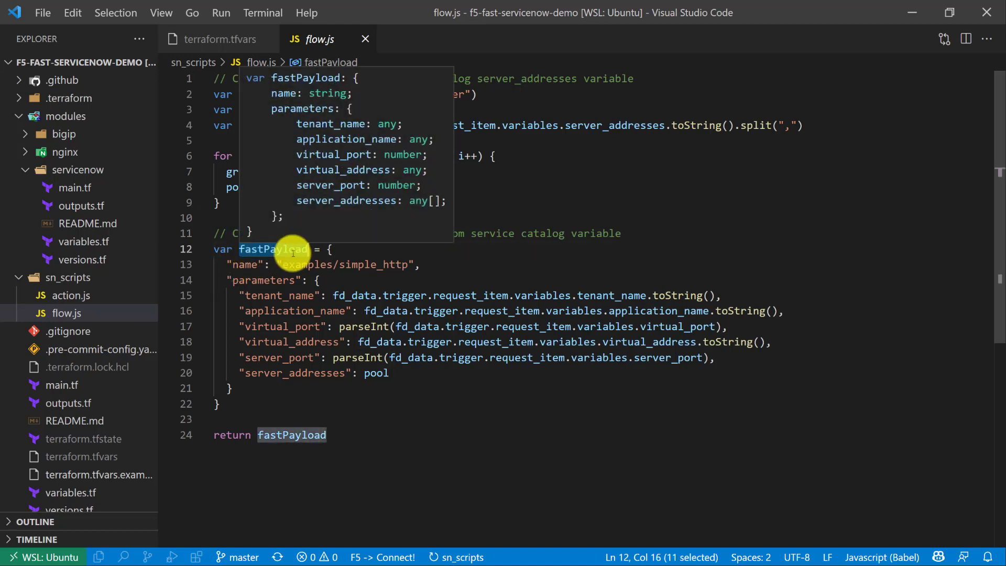
left_click(297, 310)
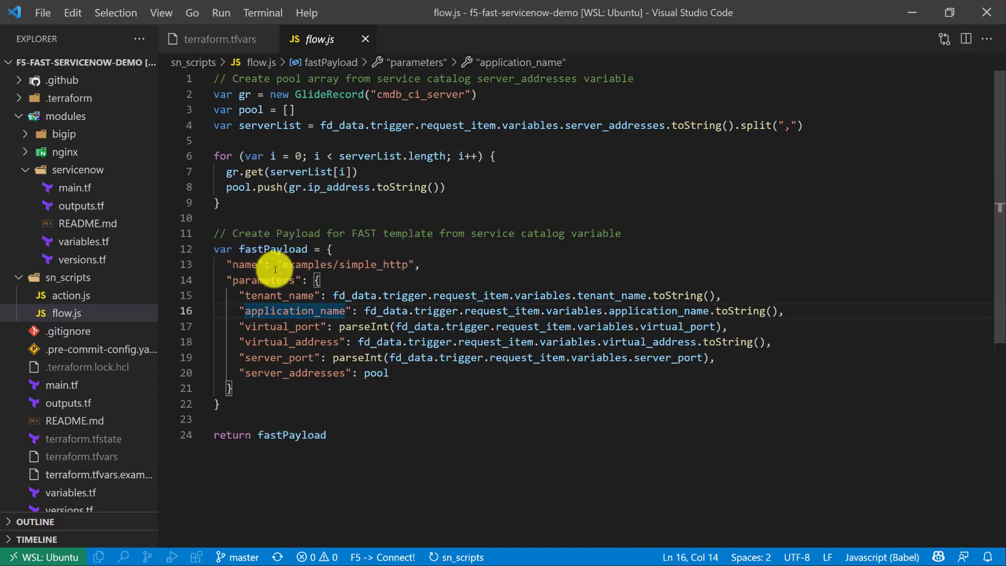
left_click_drag(233, 265, 254, 264)
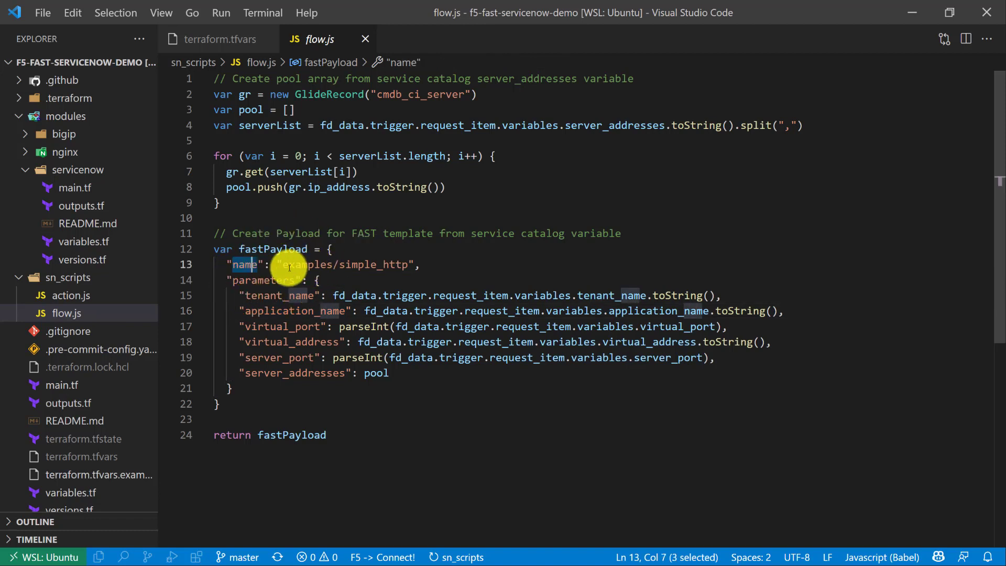
left_click_drag(340, 265, 406, 265)
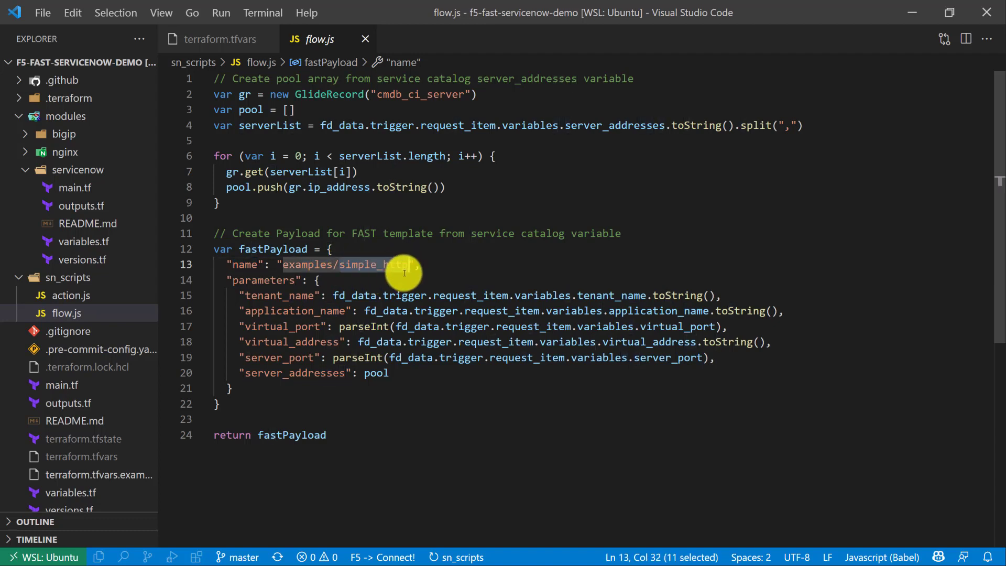
left_click(292, 267)
left_click_drag(283, 264, 331, 262)
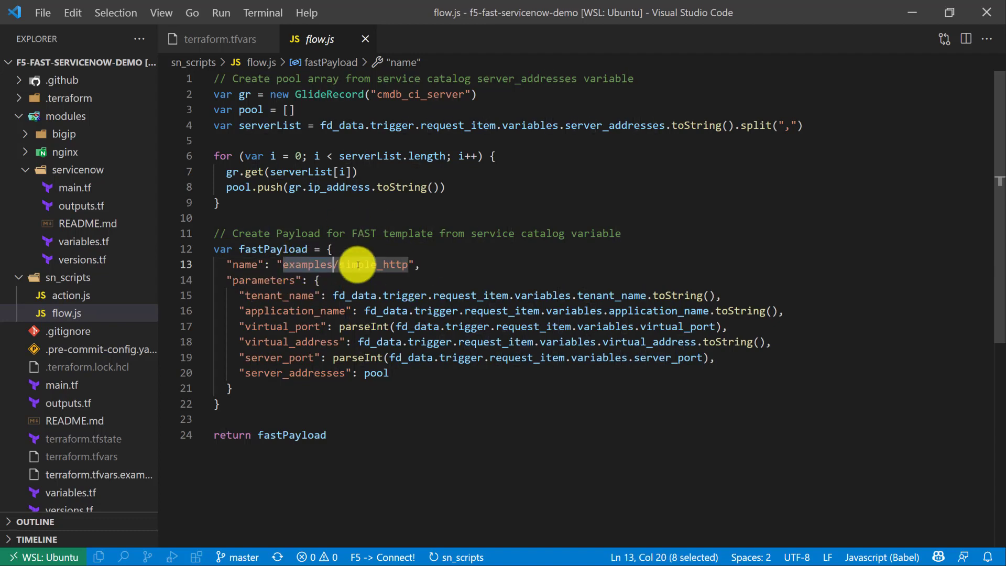
Examine the payload parameters in flow.js and how fd_data supplies the Service Catalog request variables.
left_click_drag(233, 280, 293, 279)
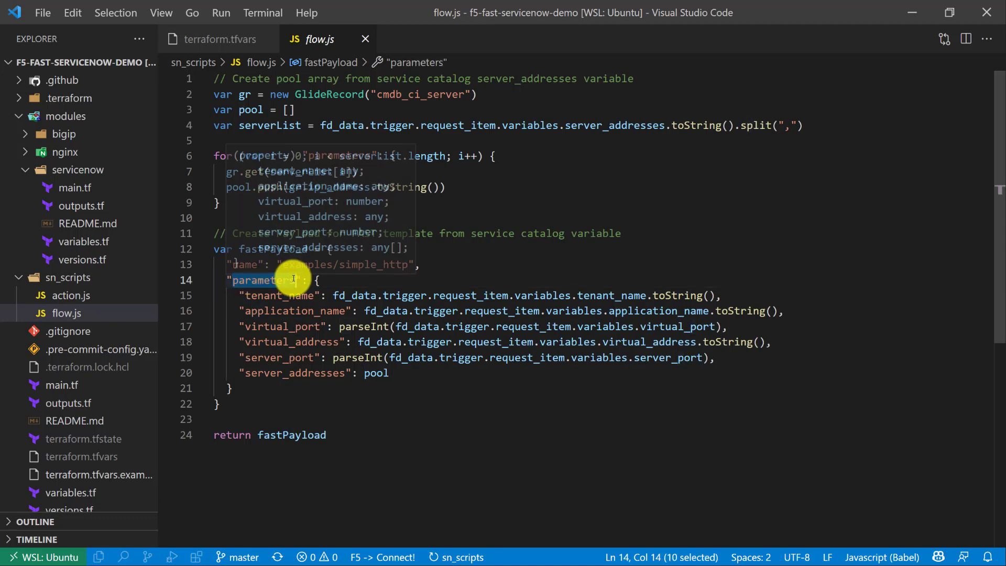
left_click(250, 296)
left_click_drag(252, 311, 308, 309)
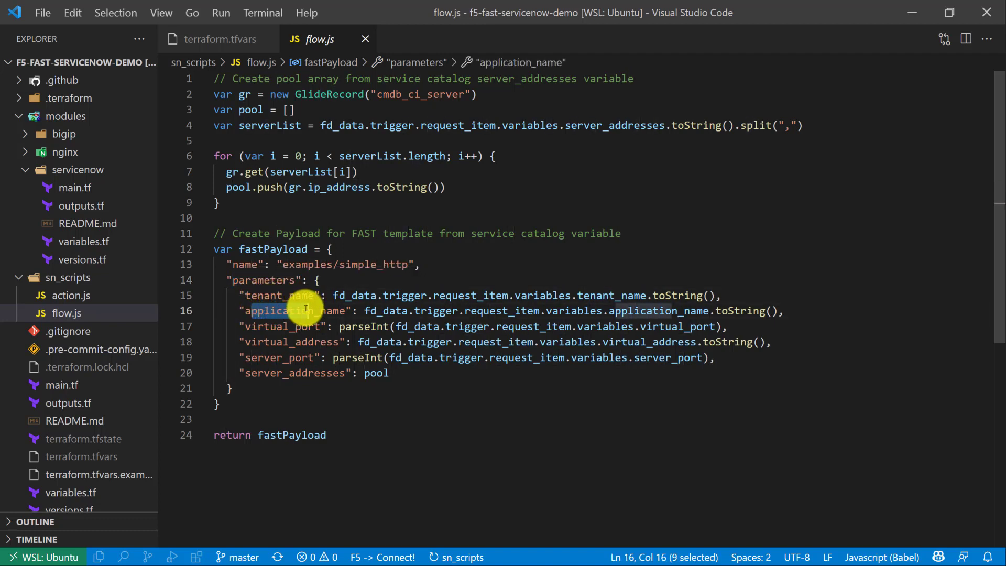
left_click_drag(265, 372, 301, 373)
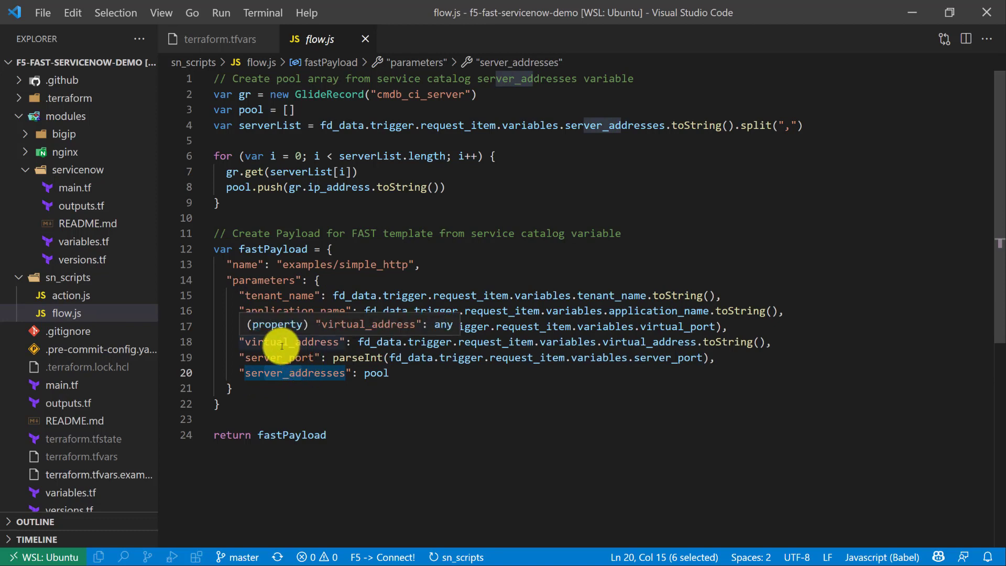
left_click(373, 273)
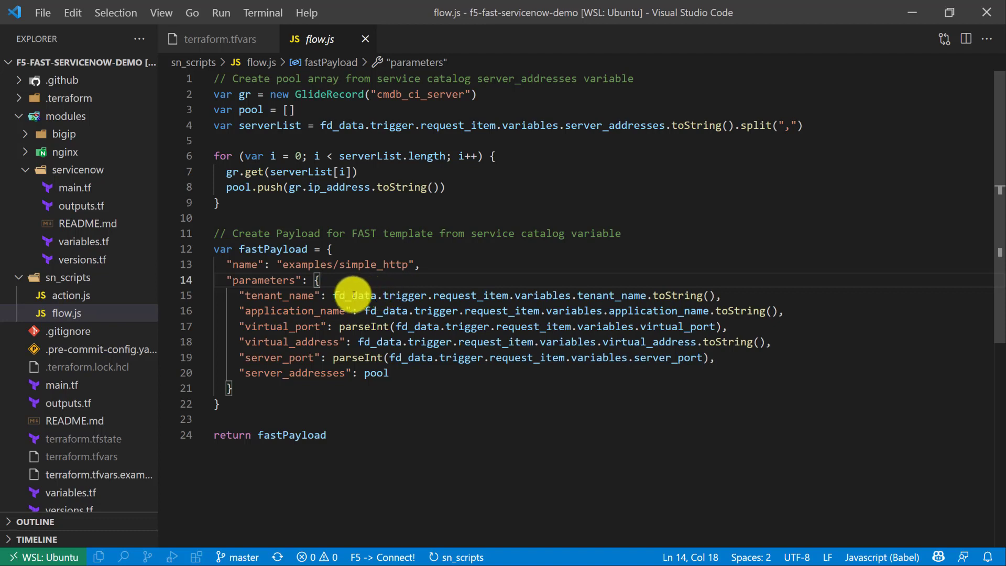
left_click_drag(334, 296, 358, 294)
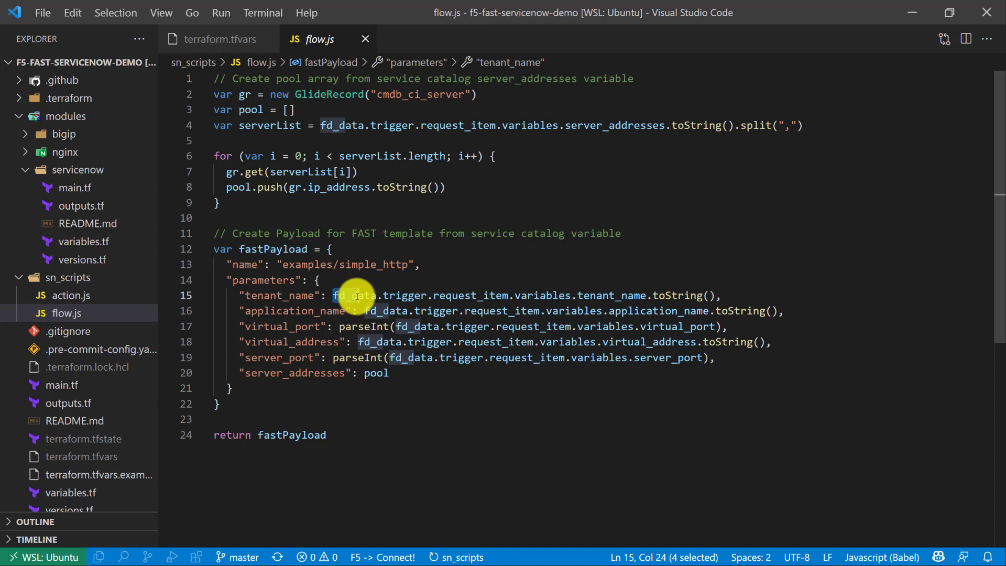
left_click(358, 295)
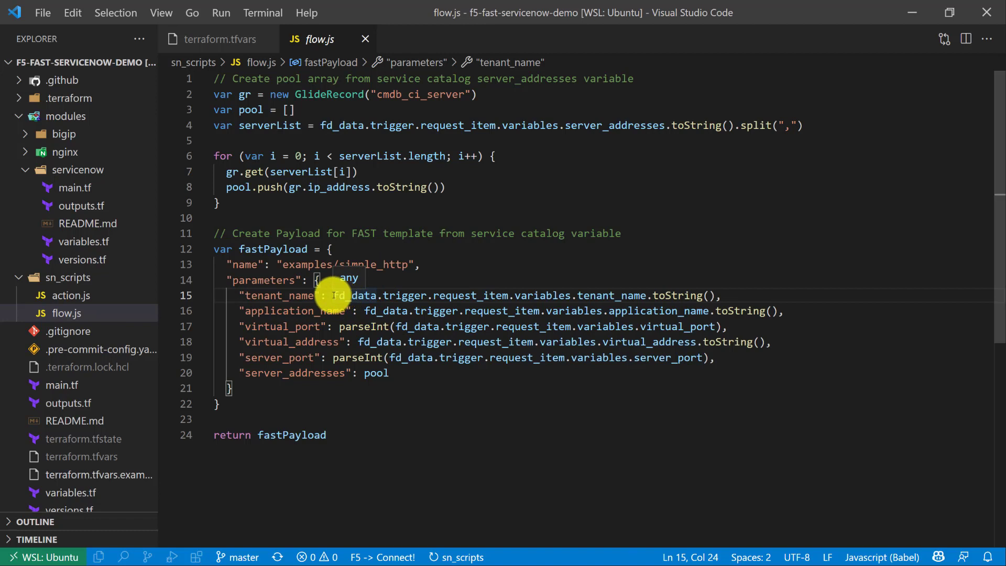
Examine how flow.js converts tenant_name with toString, the ports with parseInt, and passes the pool array as server_addresses.
left_click_drag(383, 294, 558, 295)
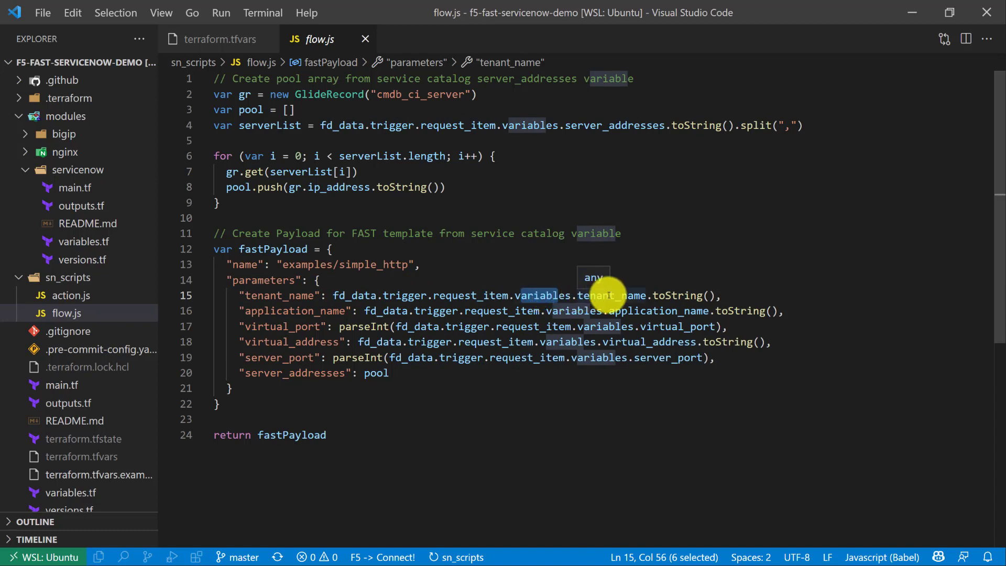
left_click_drag(577, 296, 632, 296)
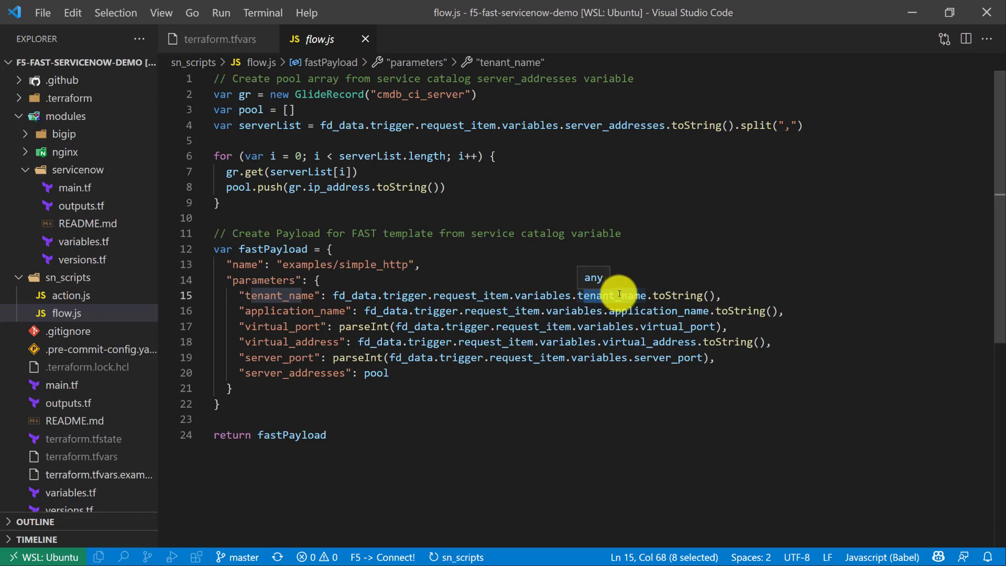
left_click_drag(652, 296, 714, 294)
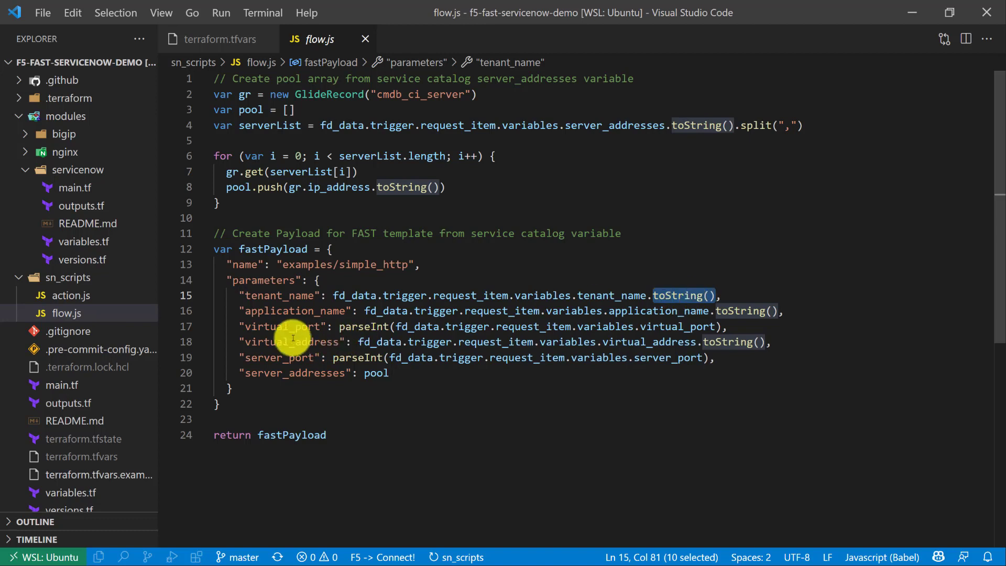
left_click_drag(251, 326, 306, 355)
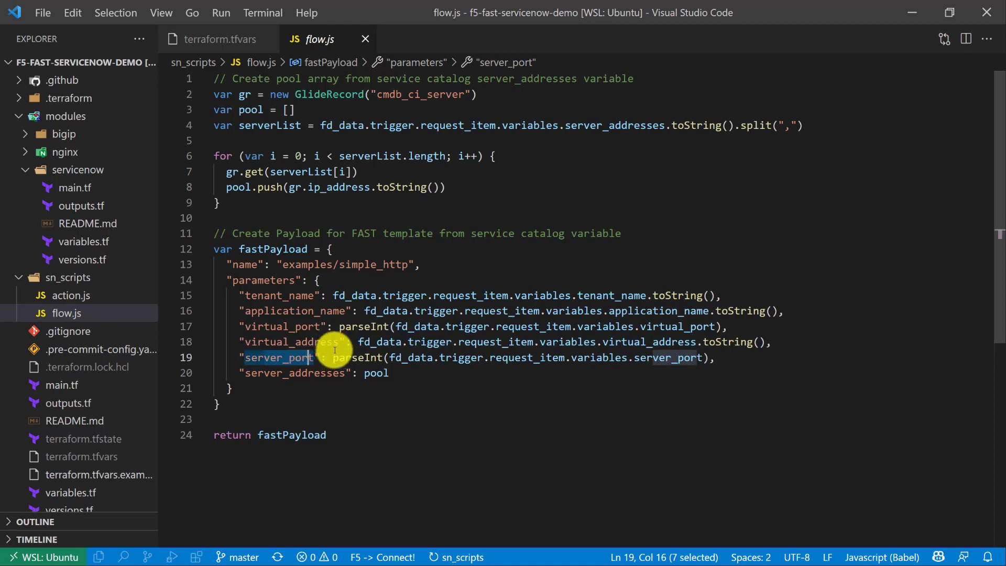
left_click_drag(340, 326, 384, 328)
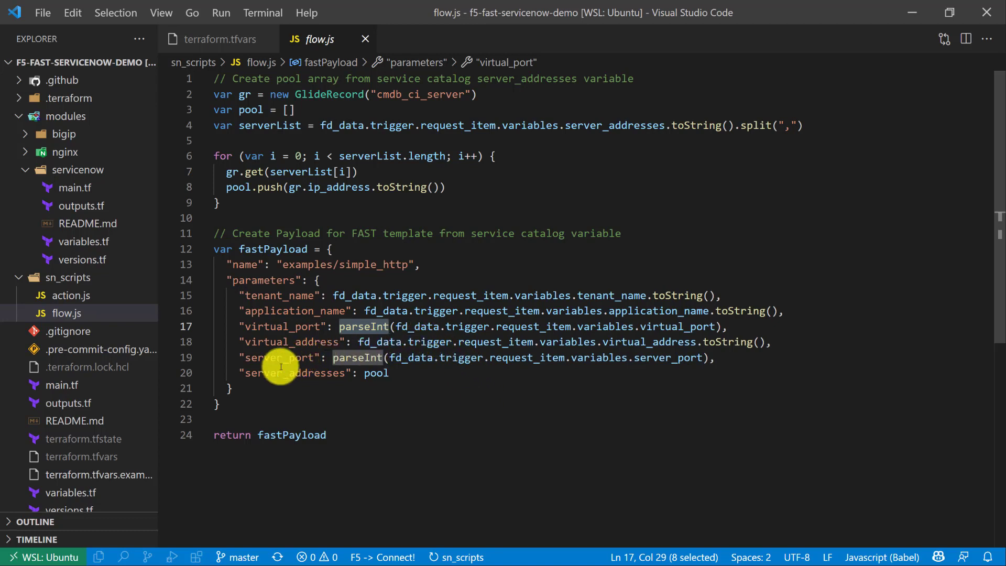
left_click_drag(245, 372, 390, 376)
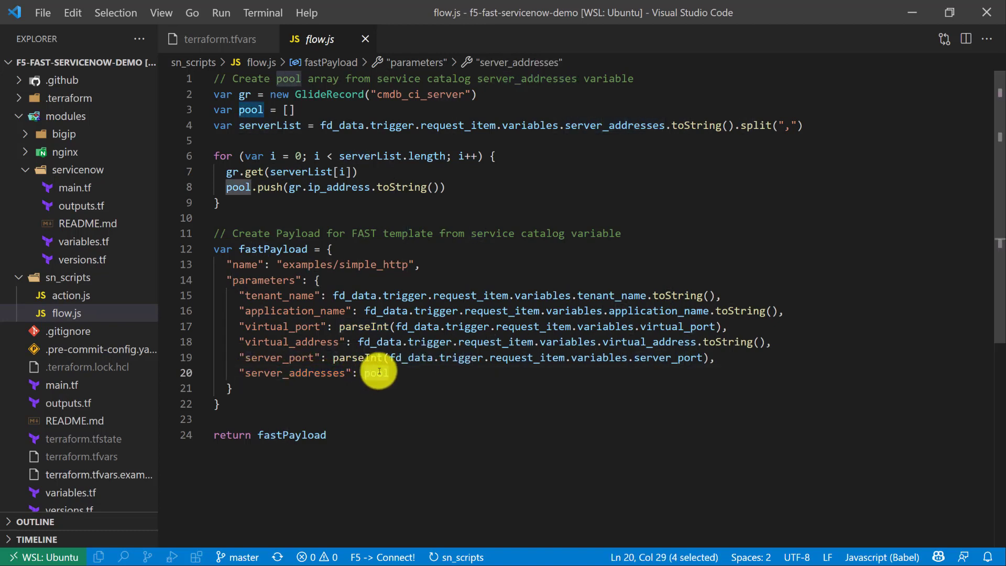
left_click_drag(227, 187, 250, 187)
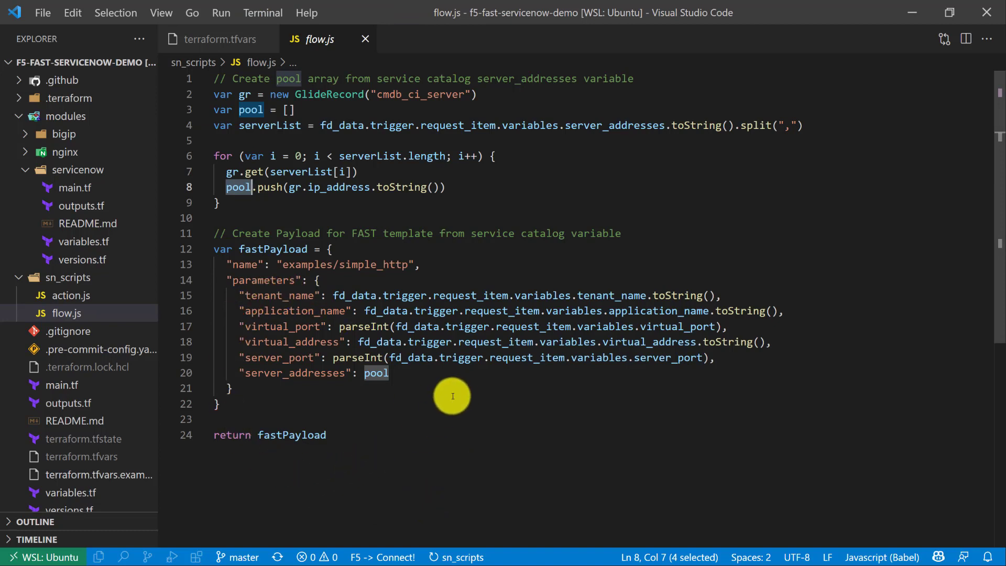
Copy the whole flow.js script into the FAST Payload input of Send to F5 FAST in Flow Designer and finish editing the action.
left_click(390, 204)
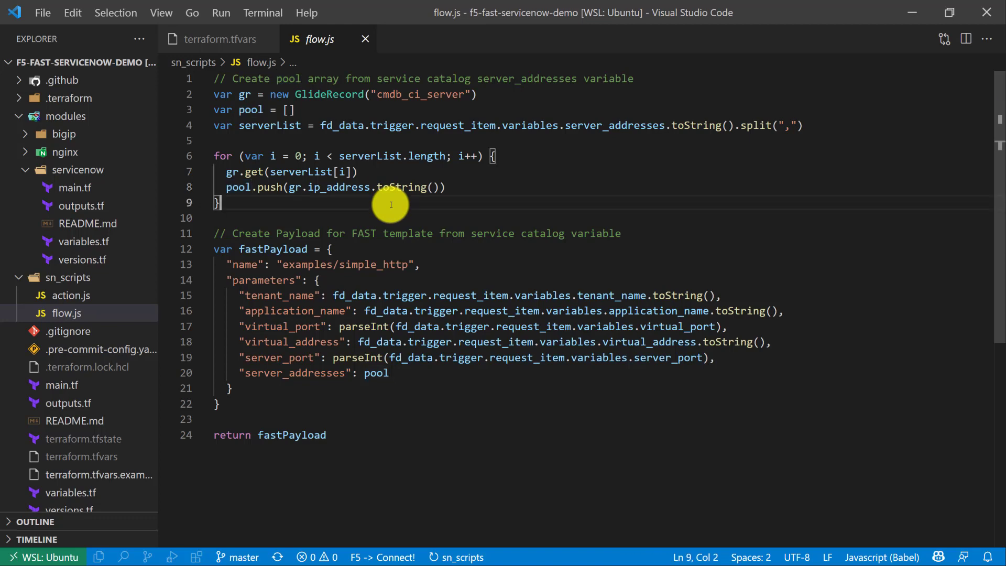
key("ctrl+a")
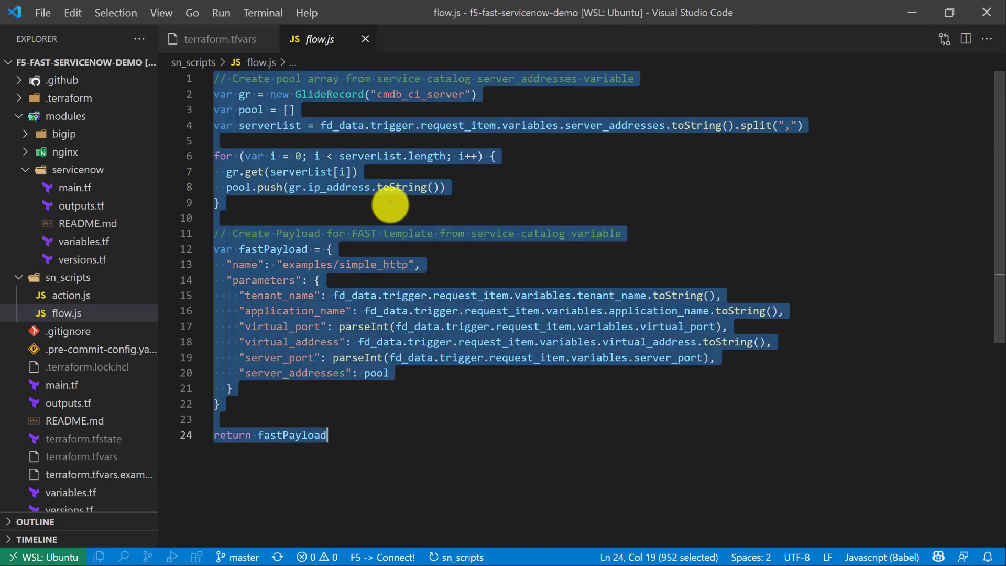
left_click(910, 15)
left_click(274, 319)
key("ctrl+a")
key("ctrl+v")
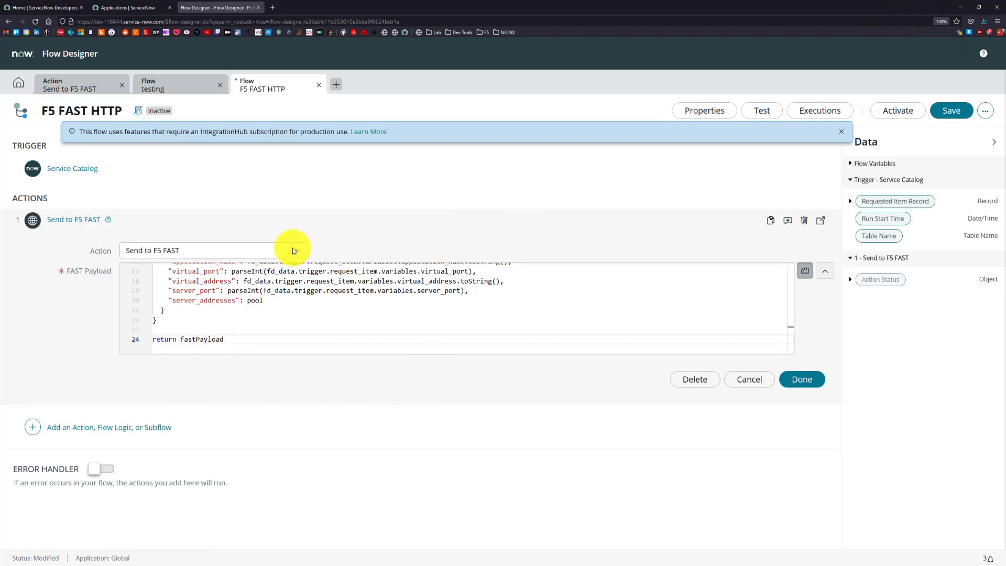
left_click(789, 380)
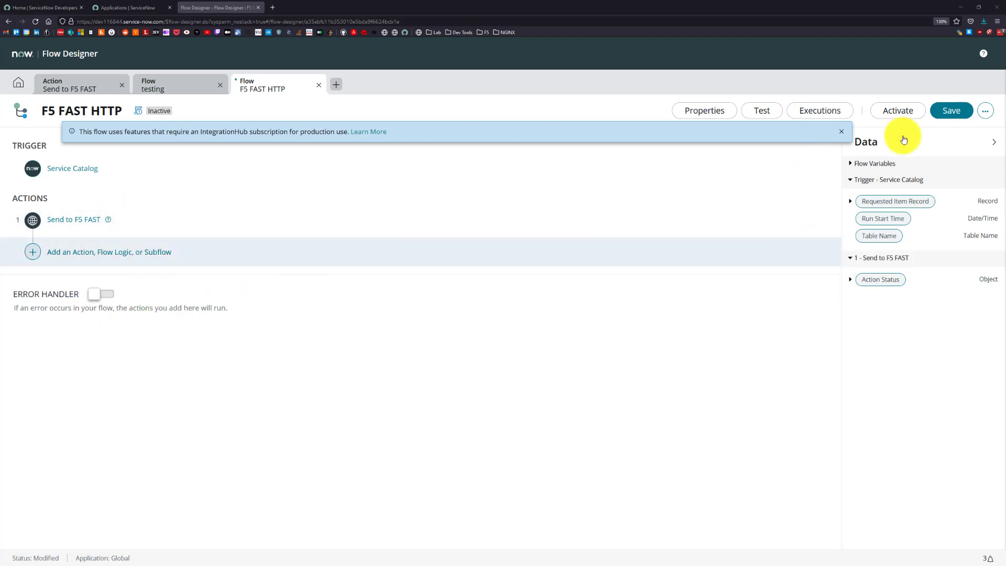
Save the F5 FAST HTTP flow and activate it.
left_click(945, 118)
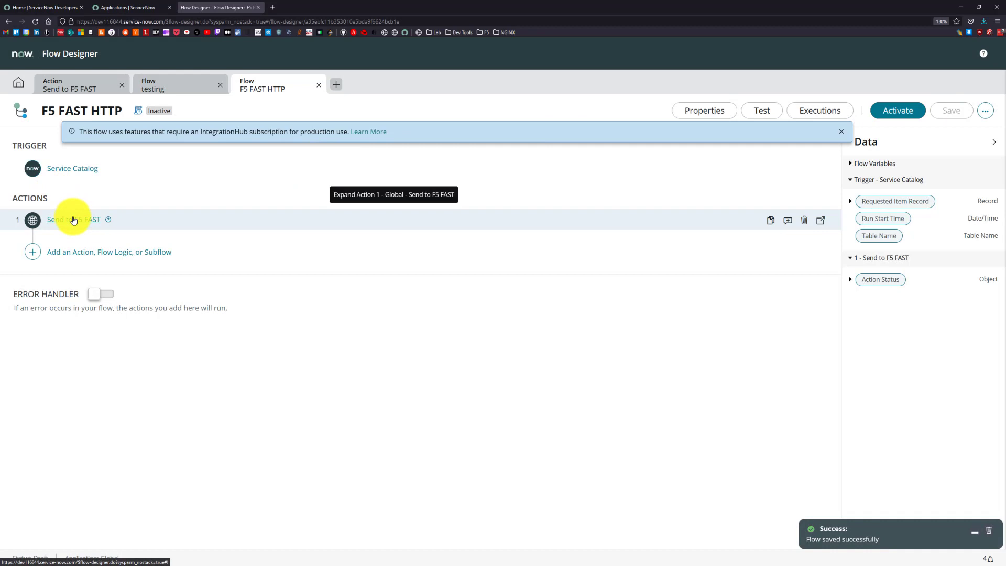
left_click(883, 111)
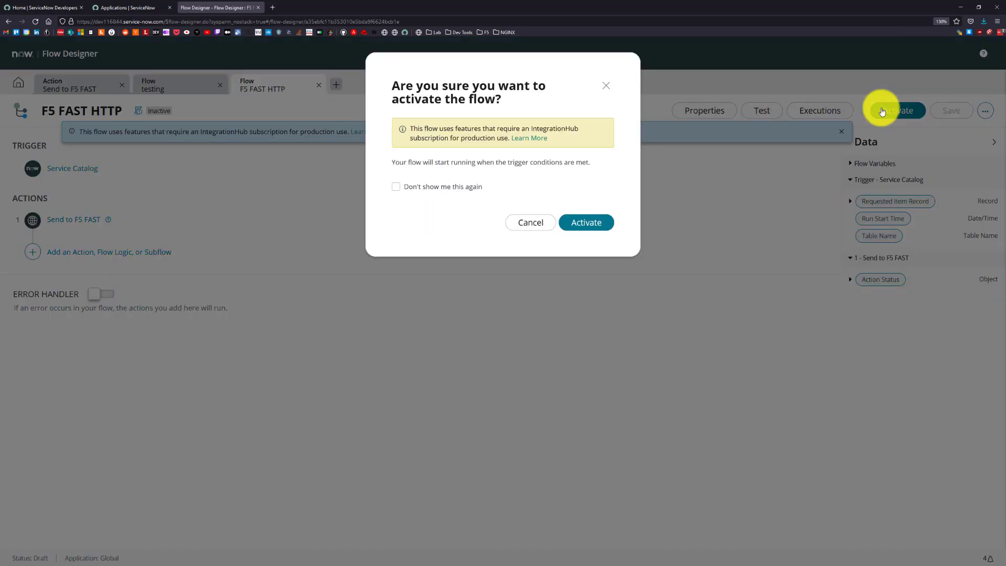
left_click(585, 224)
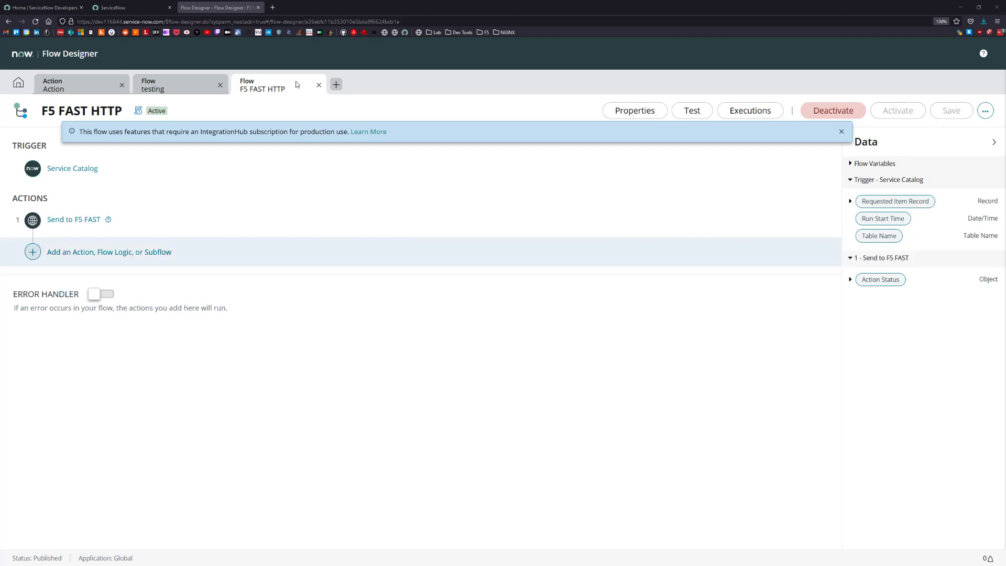
Switch to the ServiceNow main page, find the System Properties list, and remove its App Engine Studio filter to list all properties.
left_click(131, 12)
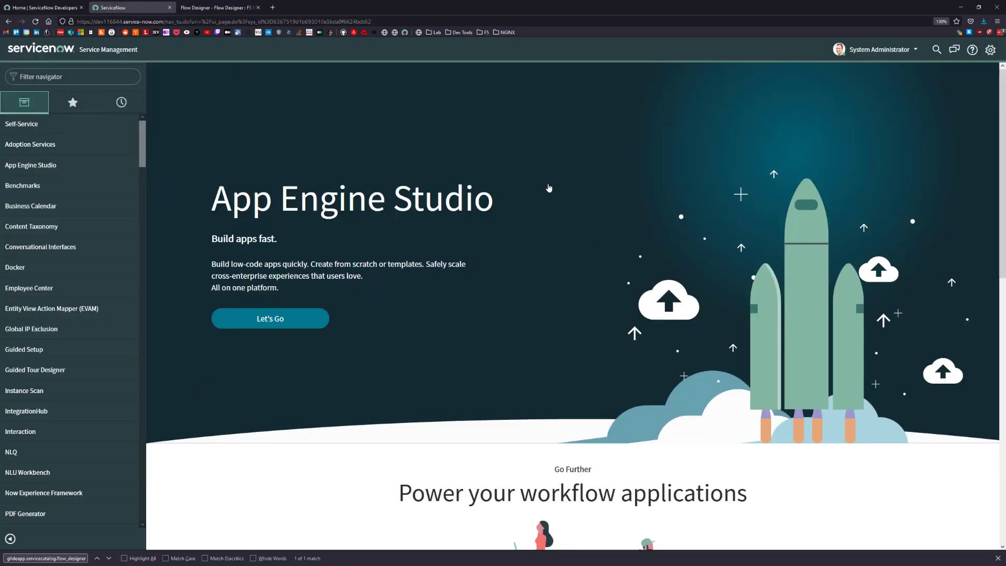
left_click(117, 77)
type("s")
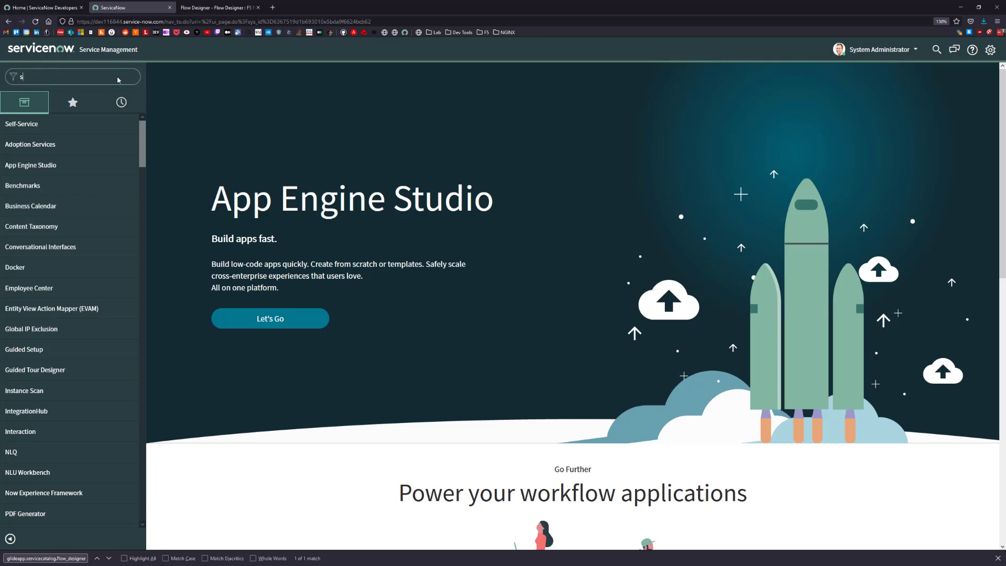
type("ystem properties")
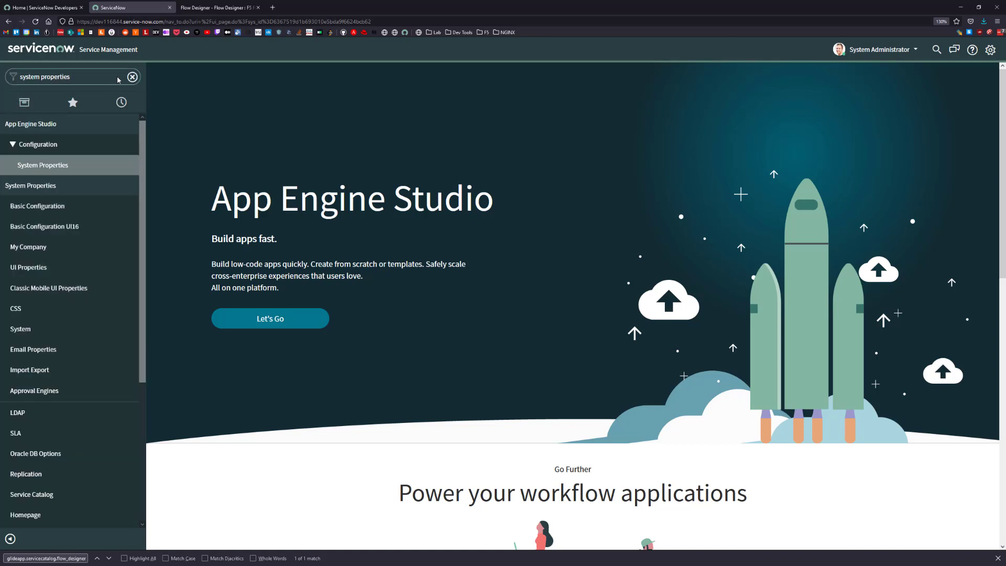
left_click(74, 172)
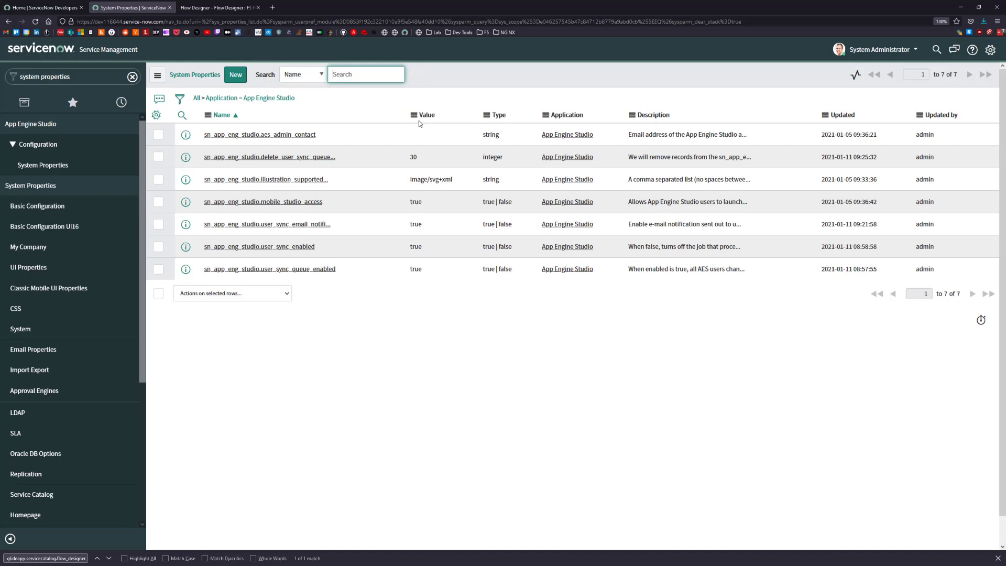
left_click(196, 98)
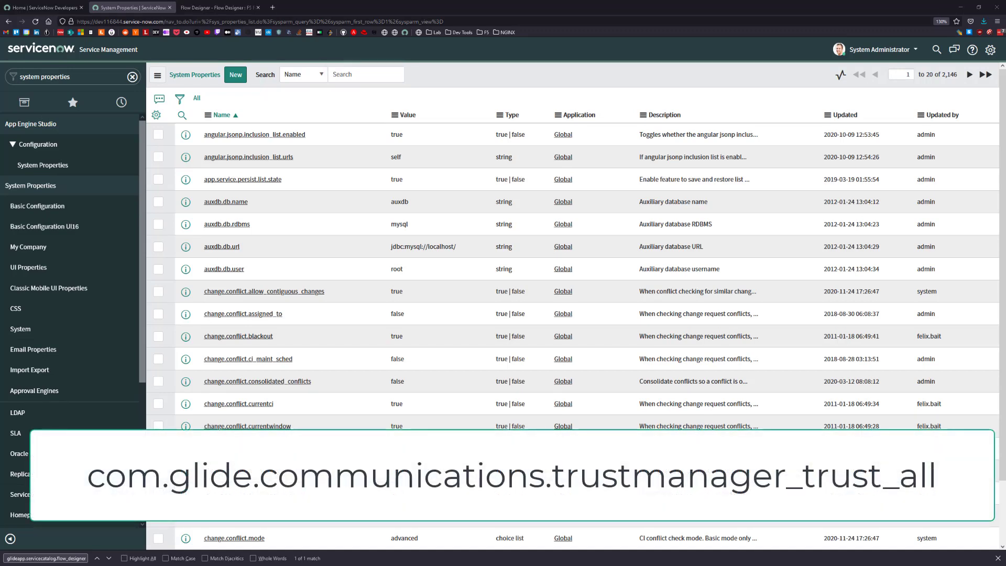
Find the system property com.glide.communications.trustmanager_trust_all and set its value to true.
left_click(372, 75)
key("ctrl+v")
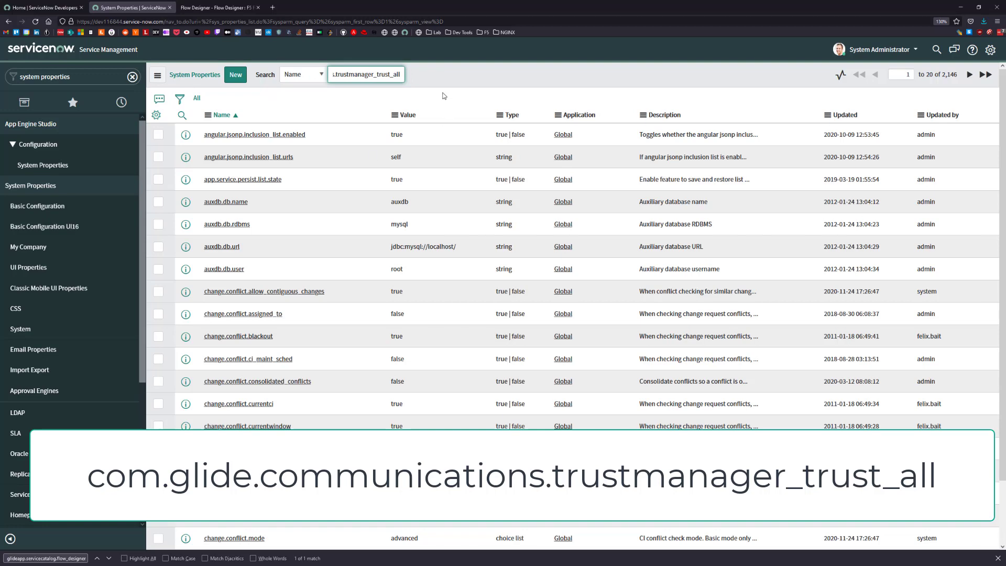
key("Return")
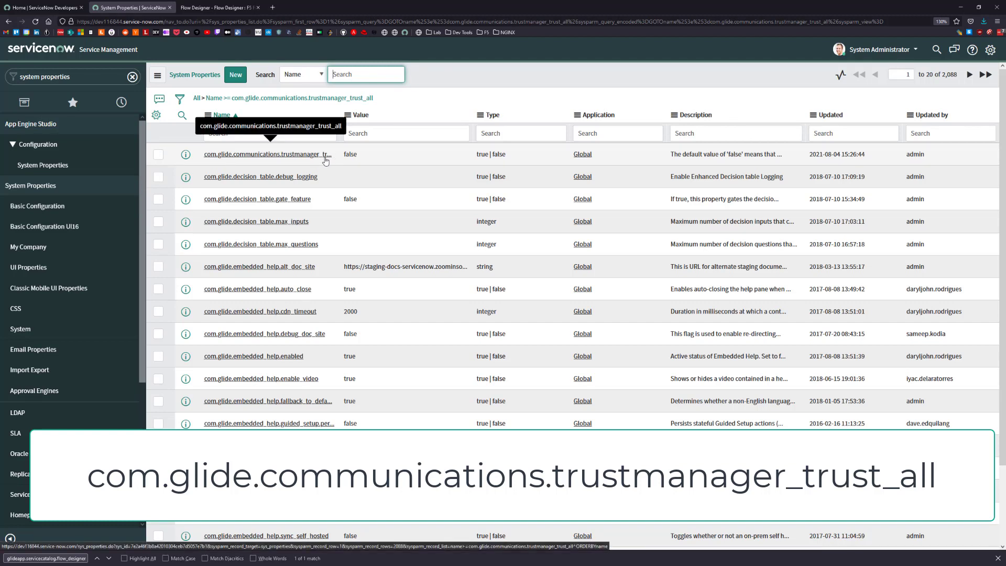
left_click(349, 156)
double_click(358, 155)
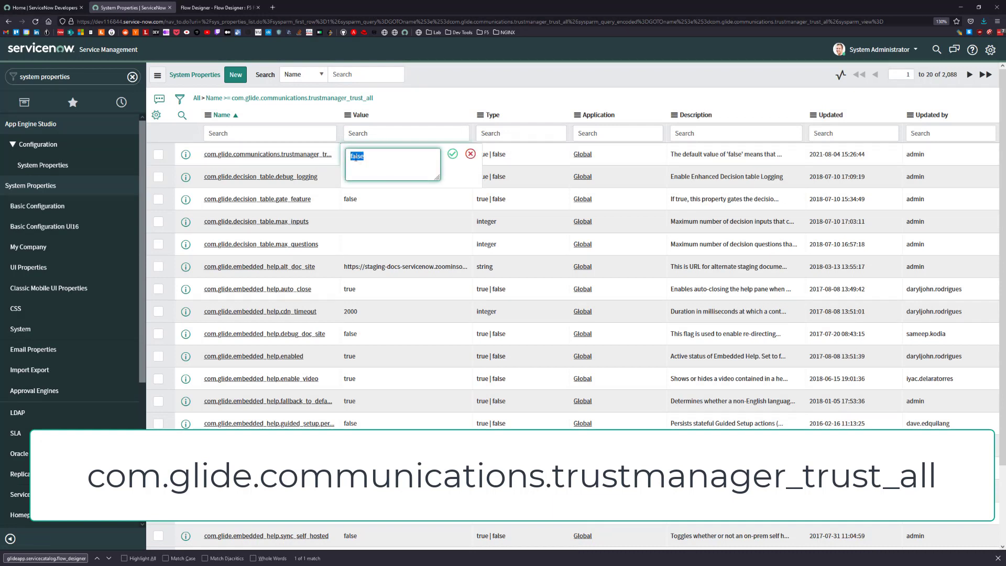
type("true")
left_click(452, 153)
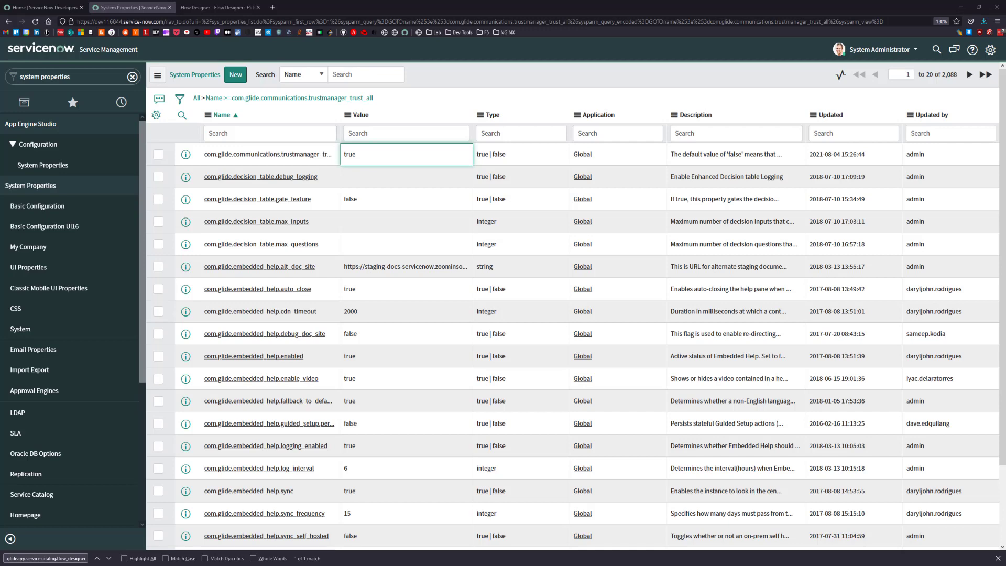
Find the system property com.glide.communications.httpclient.verify_hostname and set its value to false.
left_click(345, 76)
type("com.glide.communications.httpclient.verify_hostname")
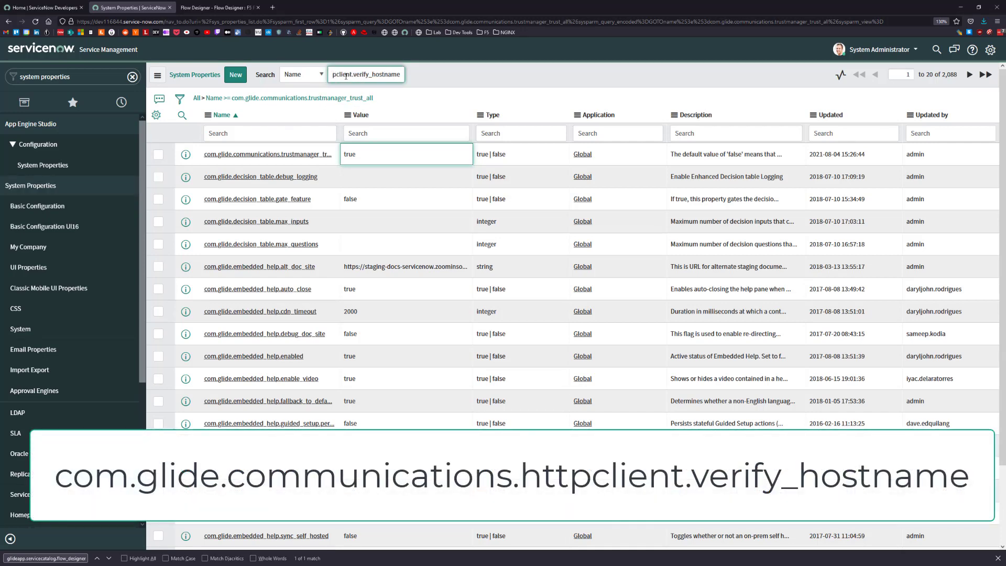
key("Return")
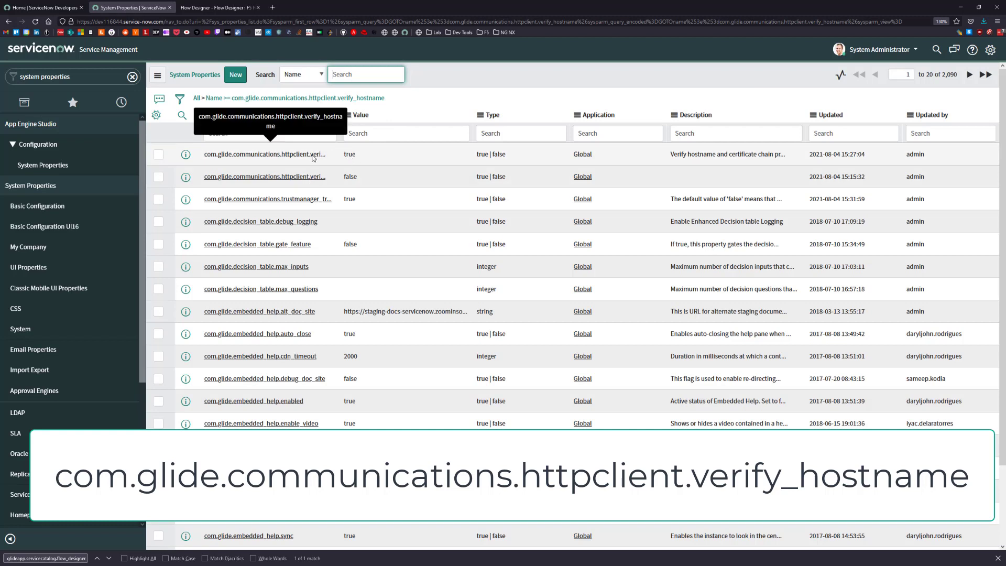
double_click(349, 154)
type("false")
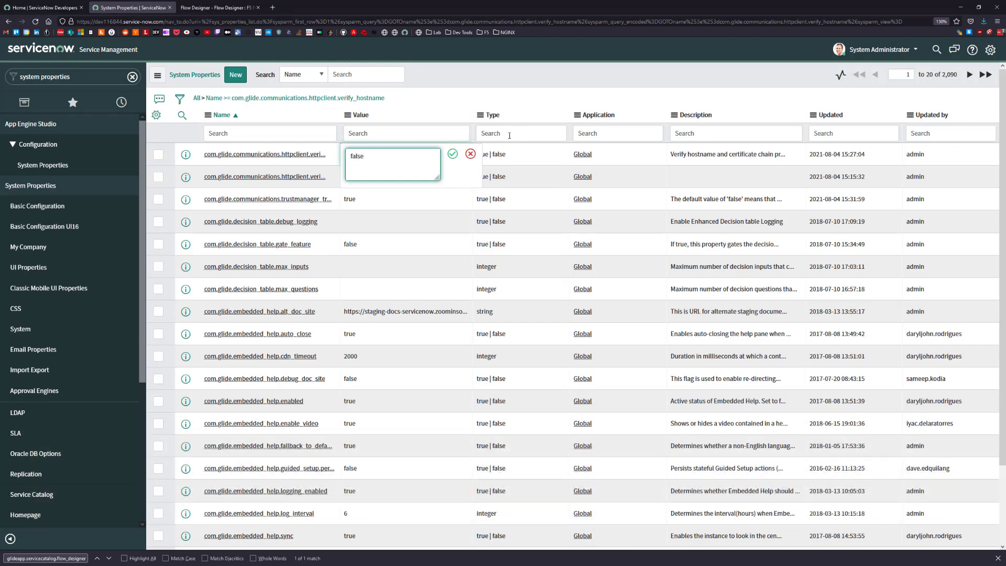
left_click(452, 153)
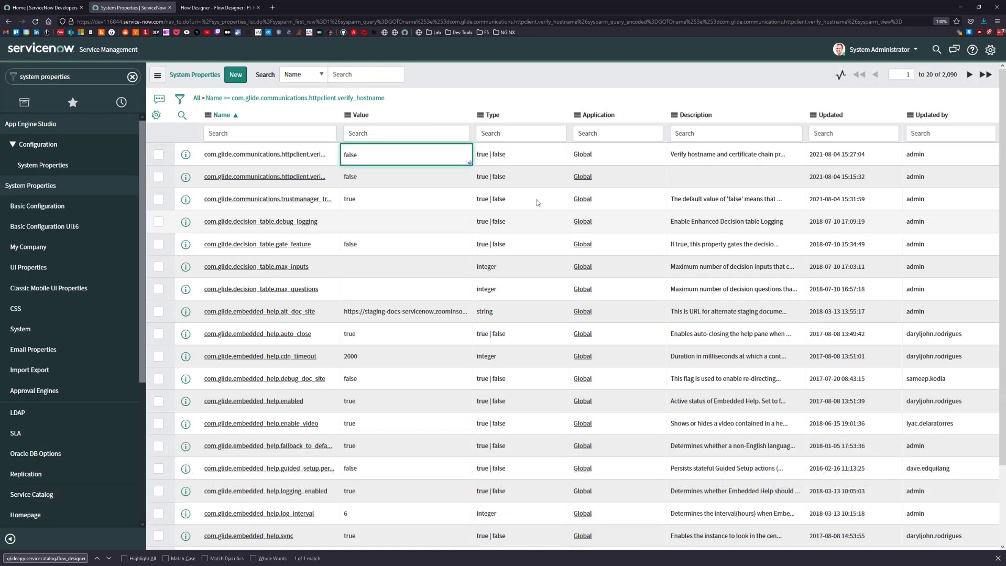
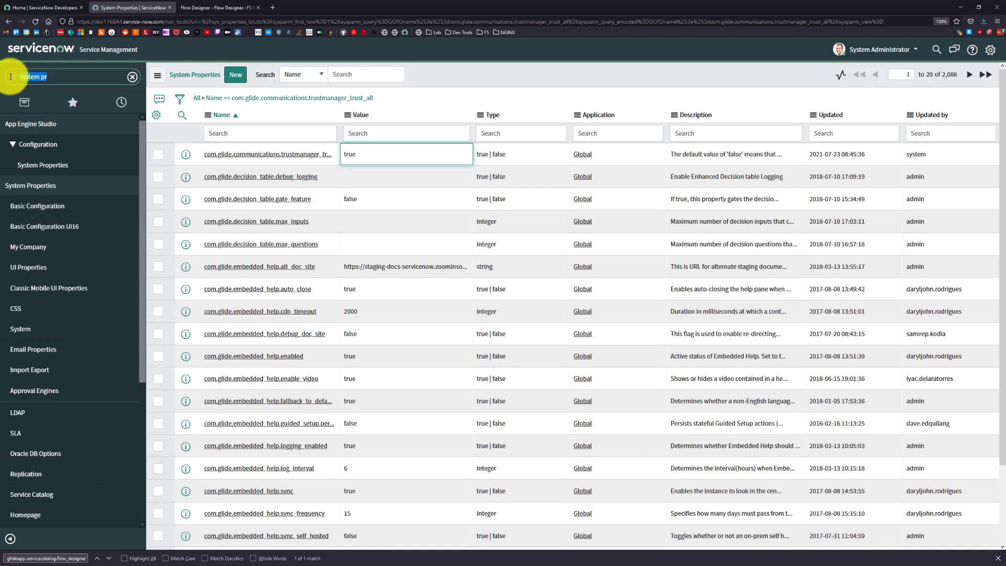
List all catalog items from Service Catalog My Items without filters, newest update first, and open the F5 HTTP VIP item.
type("my items")
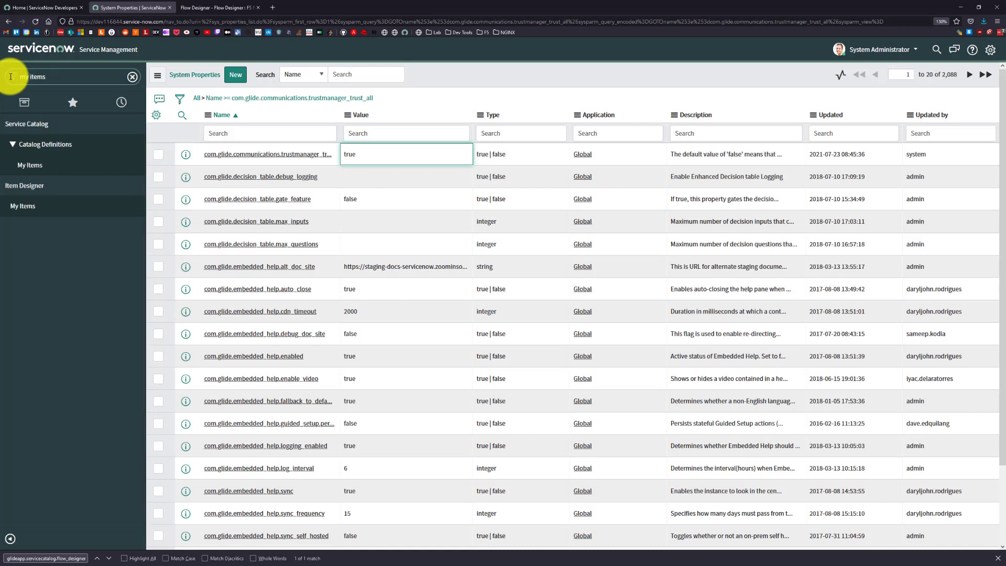
left_click(45, 165)
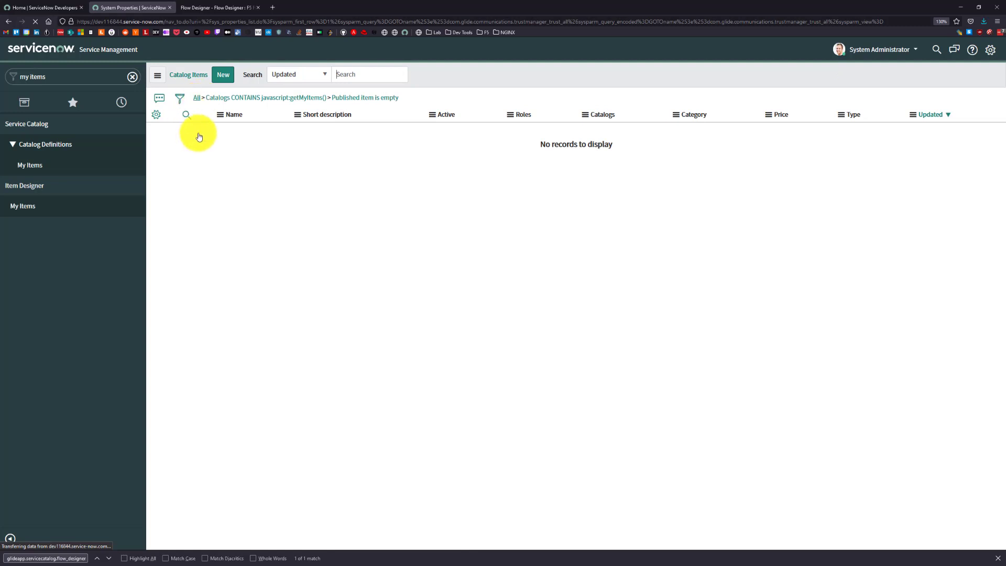
left_click(196, 97)
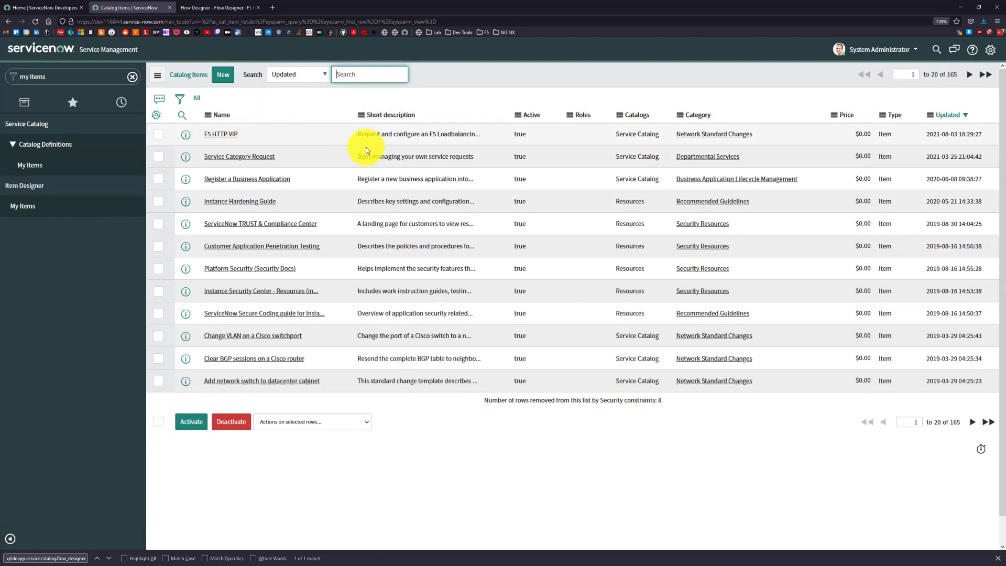
left_click(951, 116)
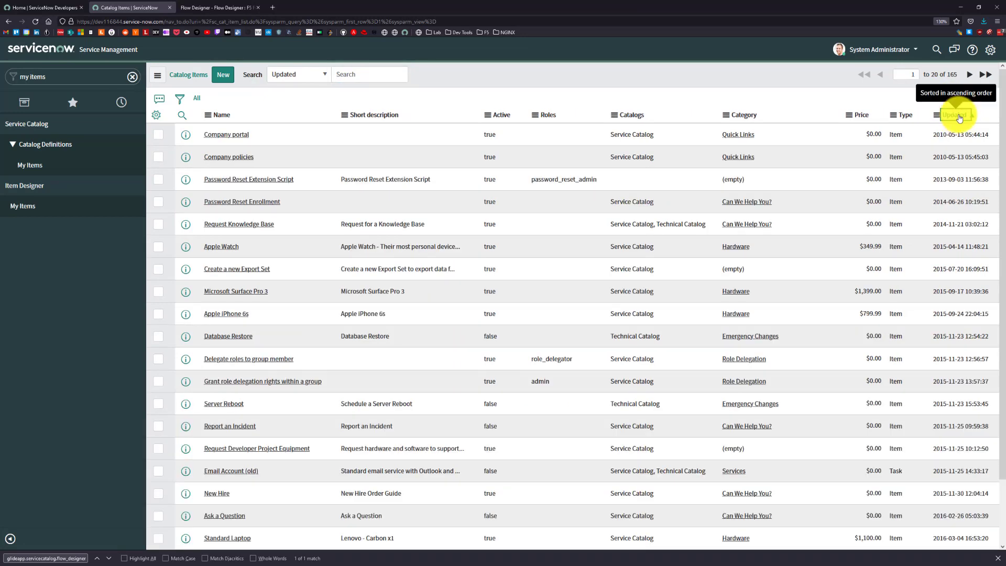
left_click(958, 116)
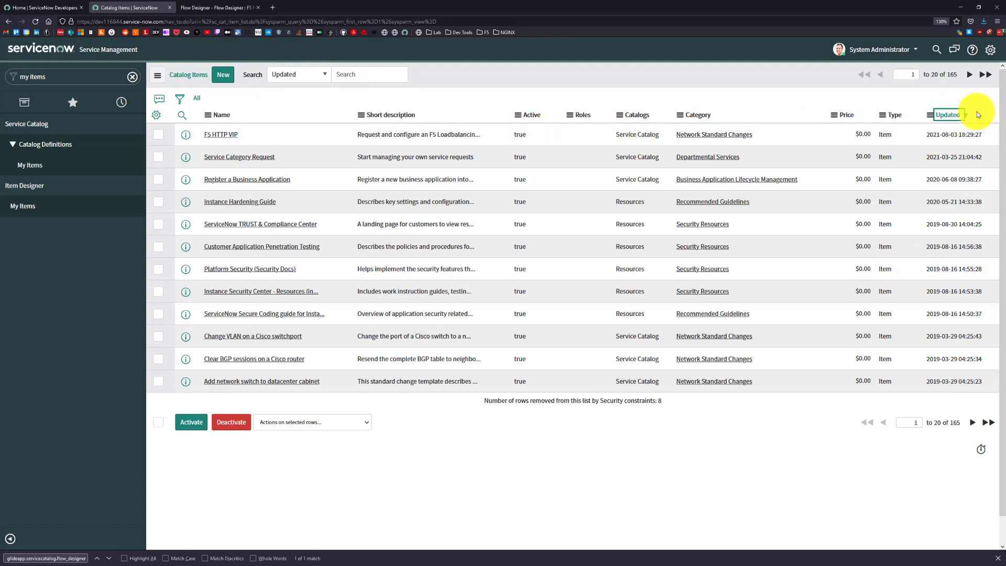
left_click(221, 135)
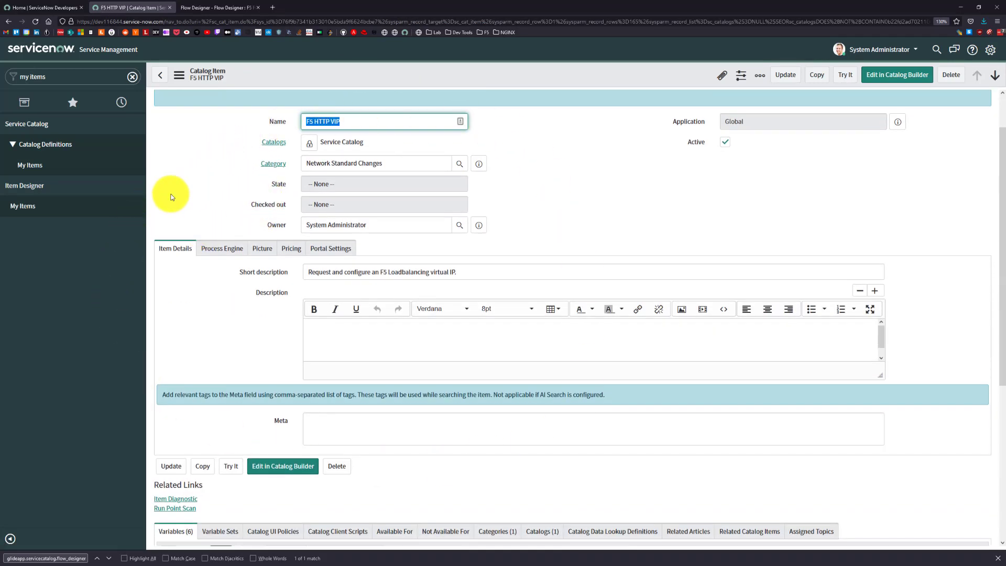
Assign the F5 FAST HTTP flow as the F5 HTTP VIP item's process engine and save the record.
left_click(220, 250)
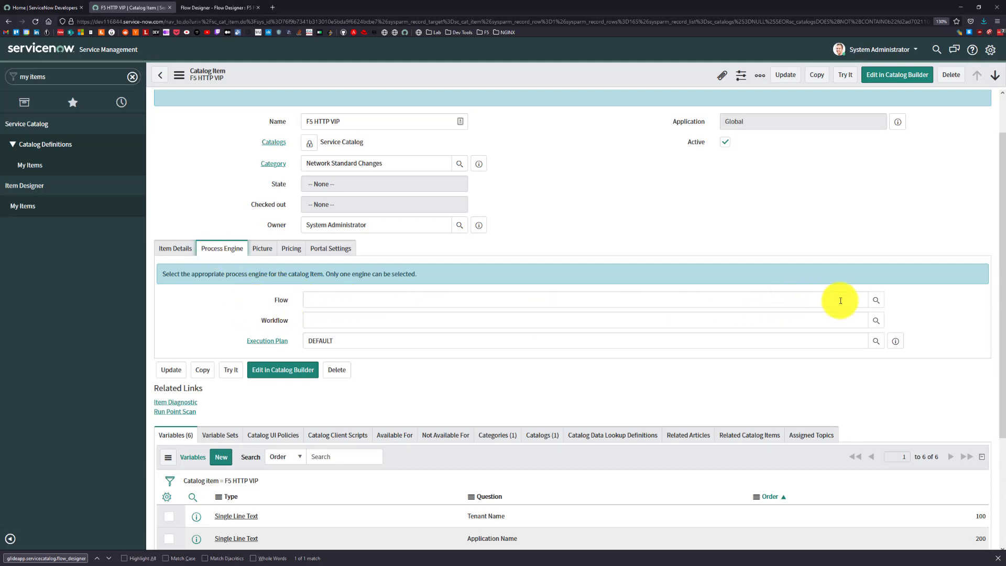
left_click(877, 300)
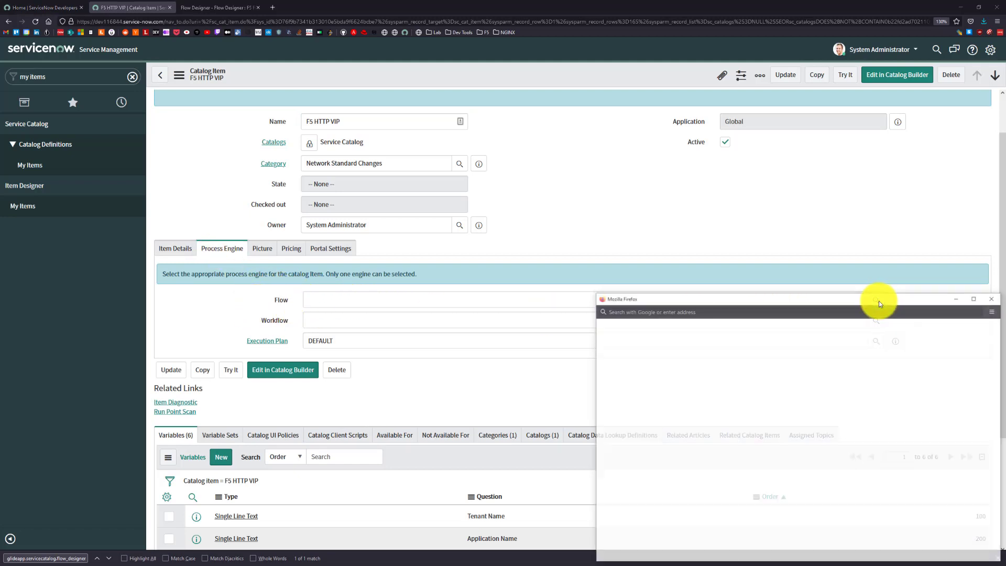
left_click_drag(860, 305, 581, 168)
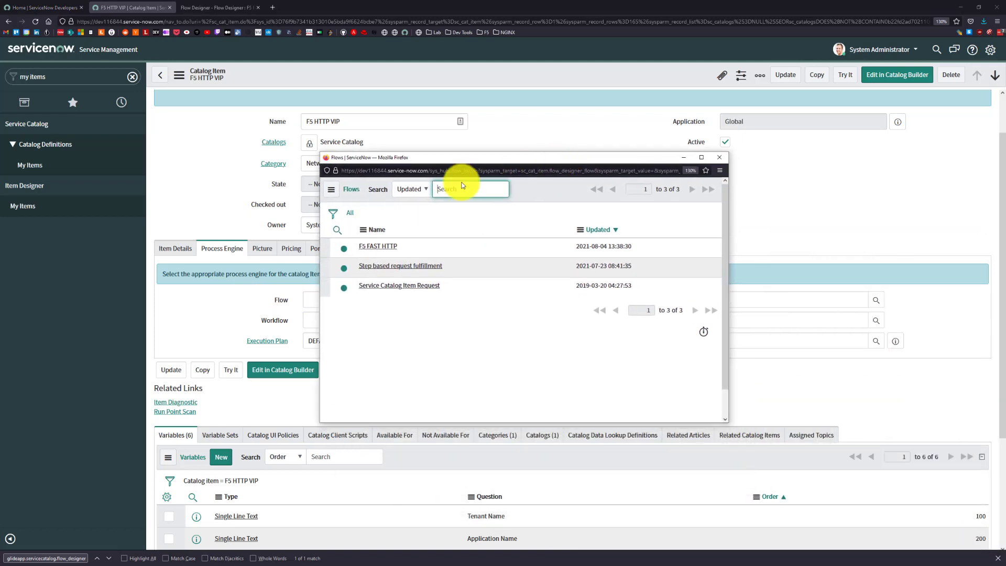
left_click(370, 251)
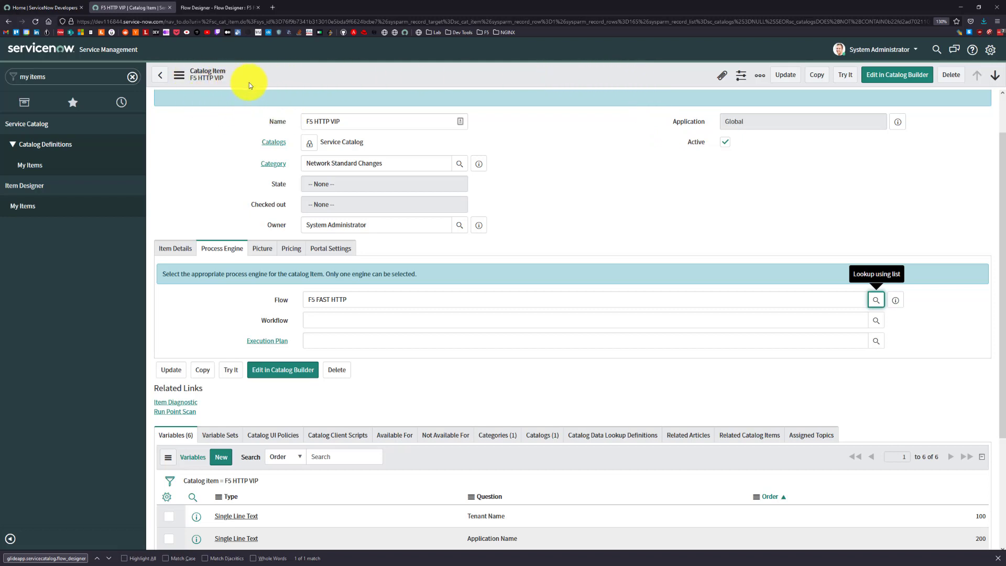
right_click(292, 78)
left_click(301, 86)
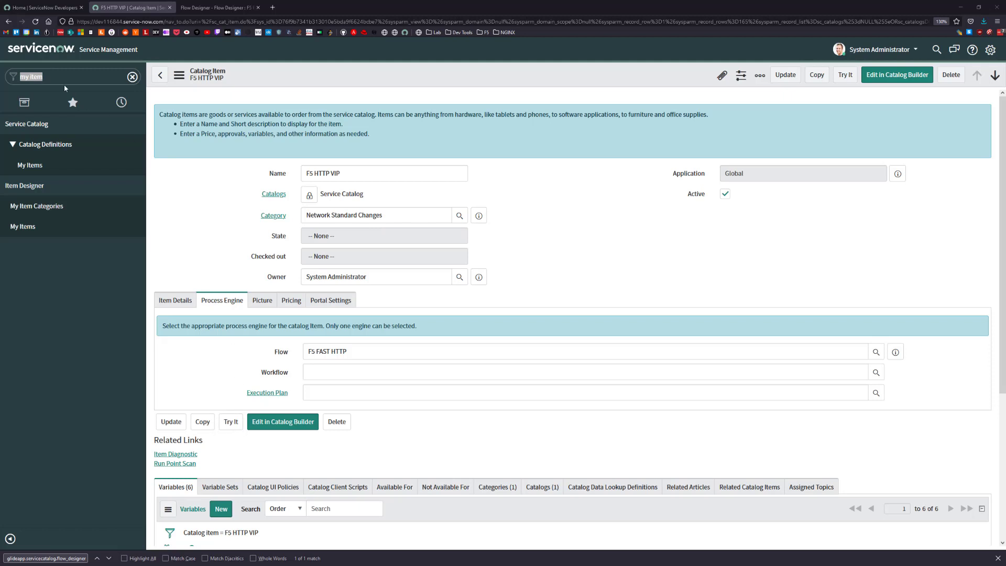
Find service portal in the application navigator and open Service Portal Home.
left_click(92, 76)
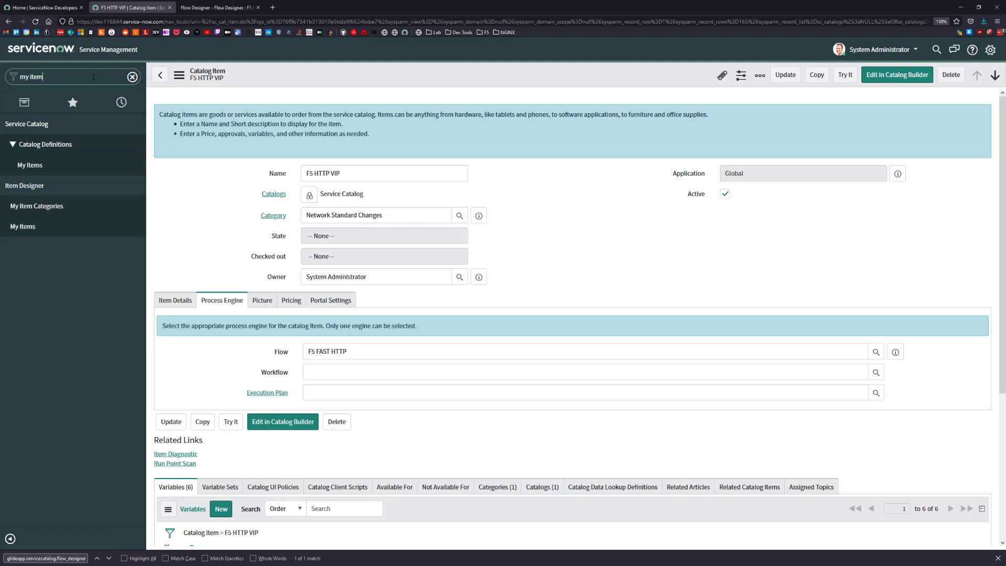
key("ctrl+a")
type("service portal")
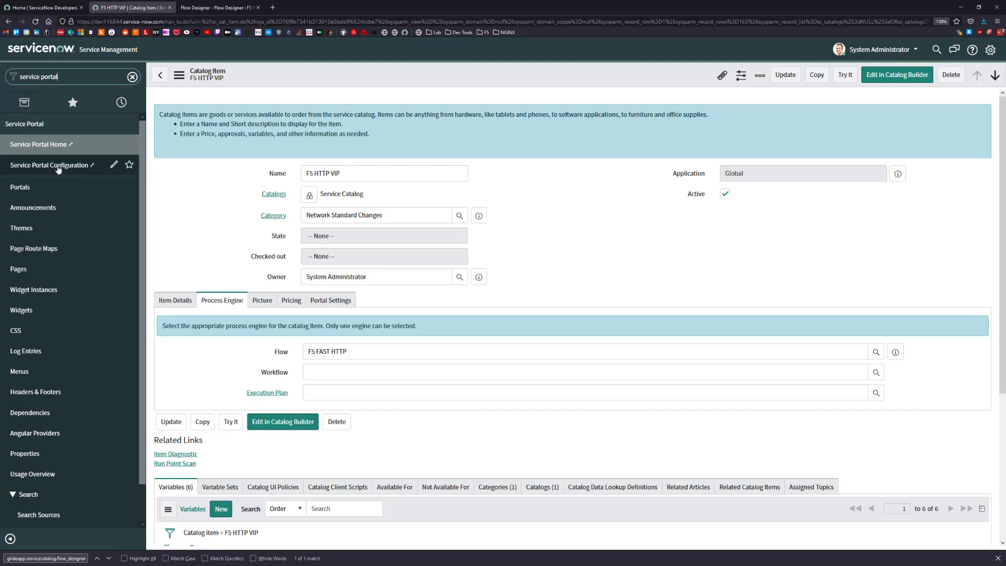
left_click(30, 151)
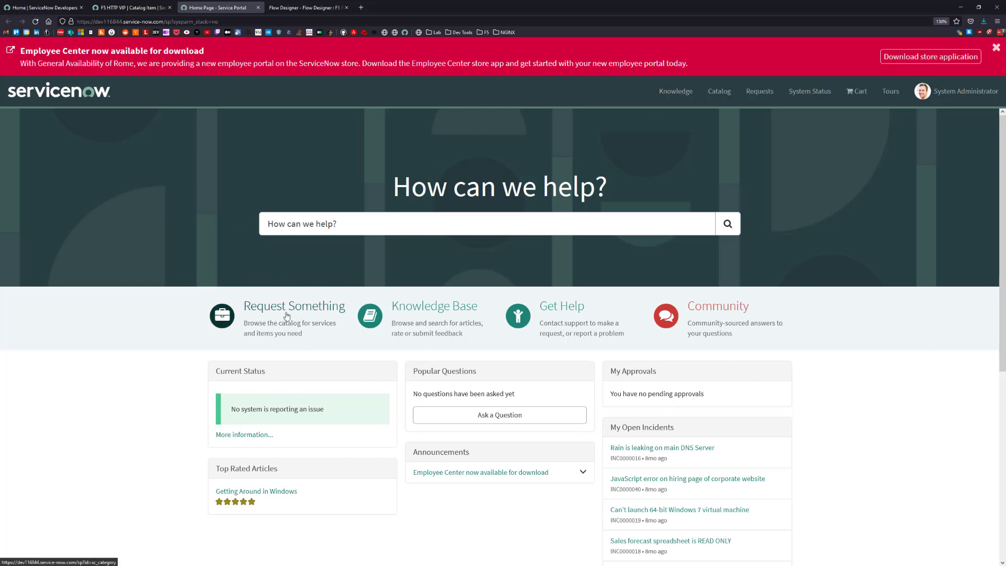
Browse the requestable catalog to Network Standard Changes under Standard Changes and open the F5 HTTP VIP request form.
left_click(331, 315)
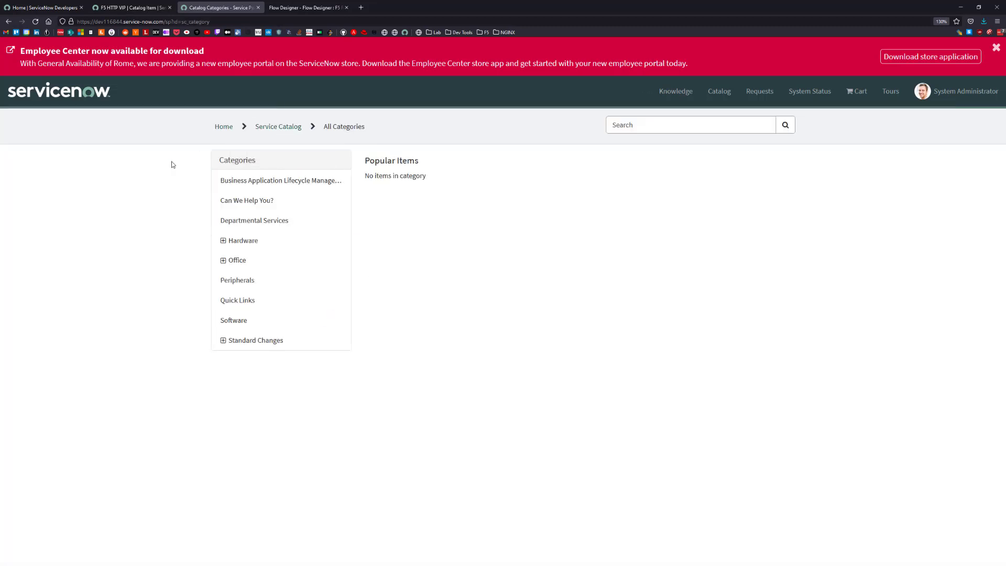
left_click(225, 344)
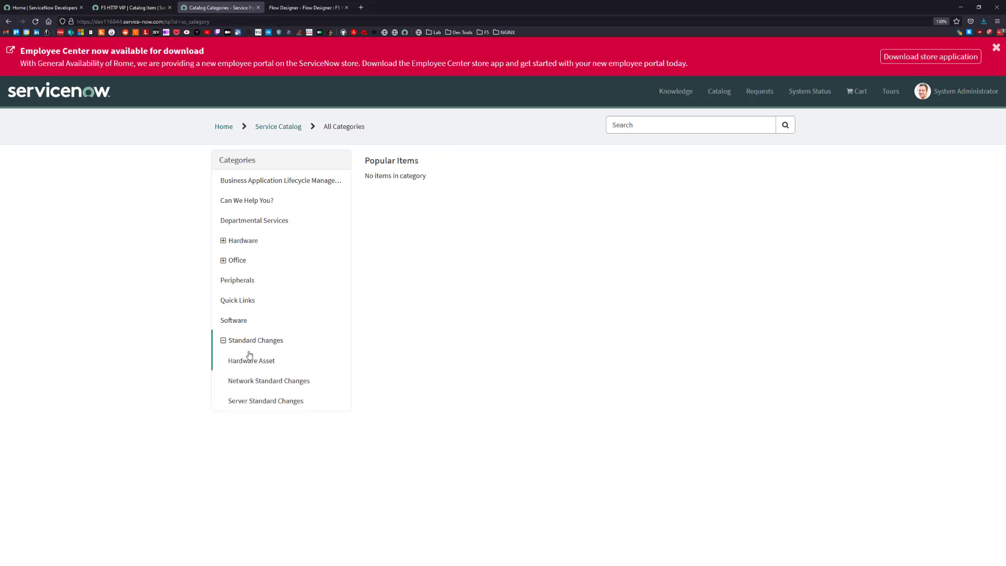
left_click(239, 386)
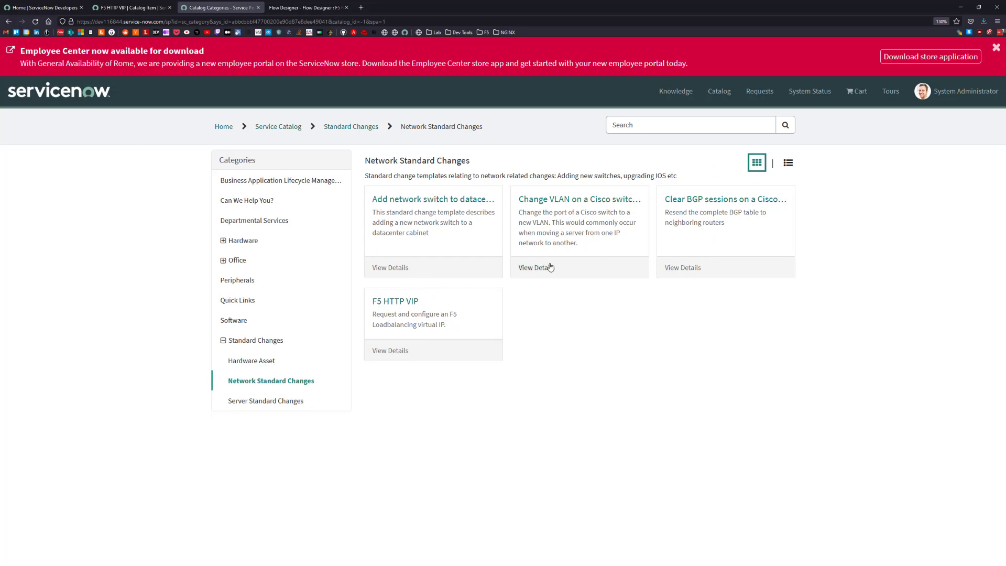
left_click(381, 307)
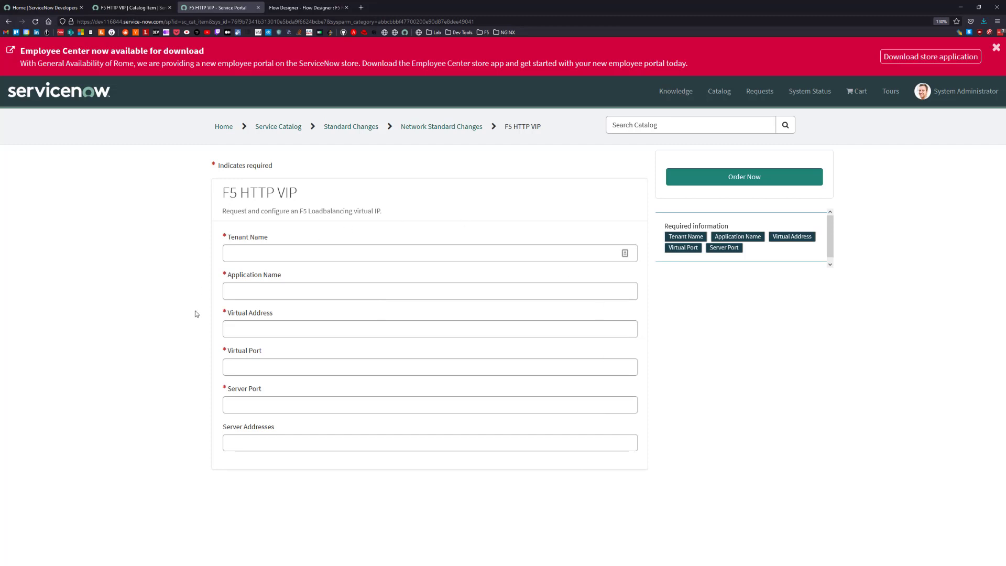
Enter testing as the tenant name, test as the application name, and 10.0.0.15 as the virtual address.
left_click(275, 258)
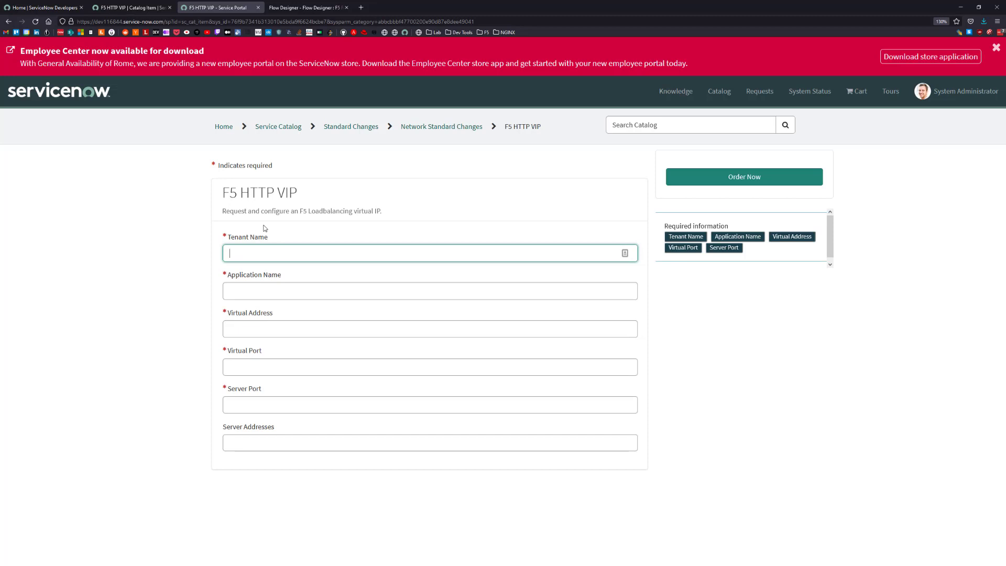
type("testing")
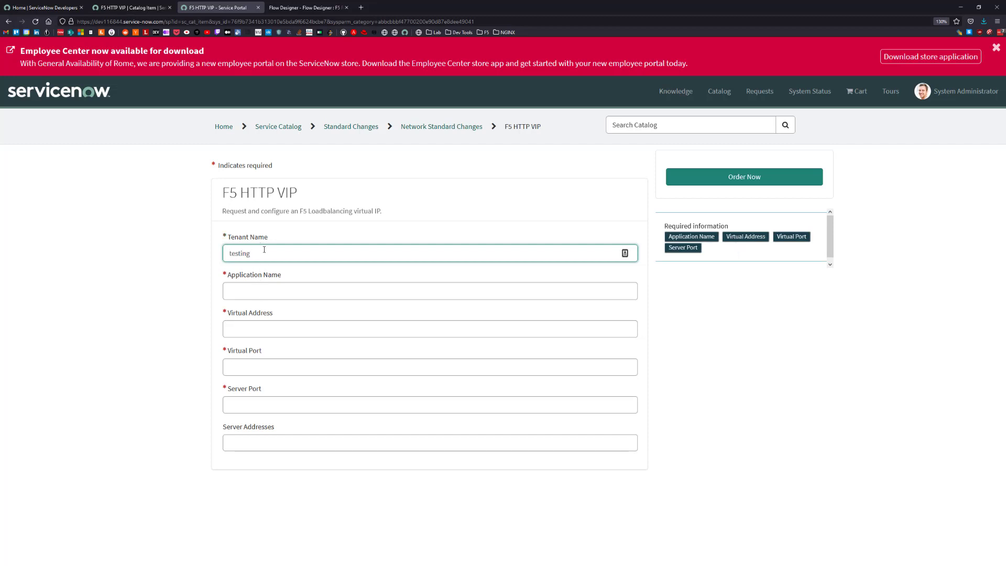
left_click(258, 296)
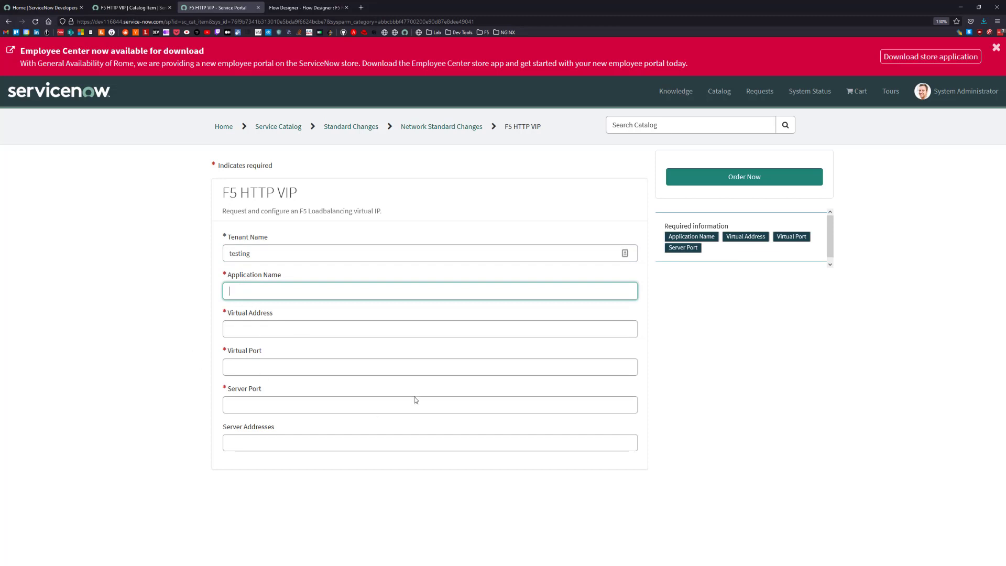
type("test")
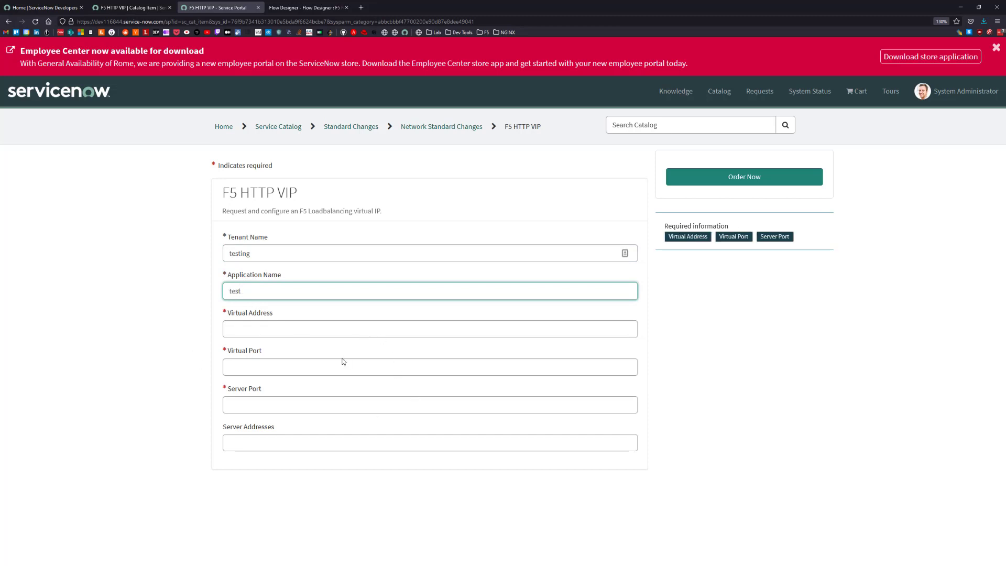
left_click(252, 337)
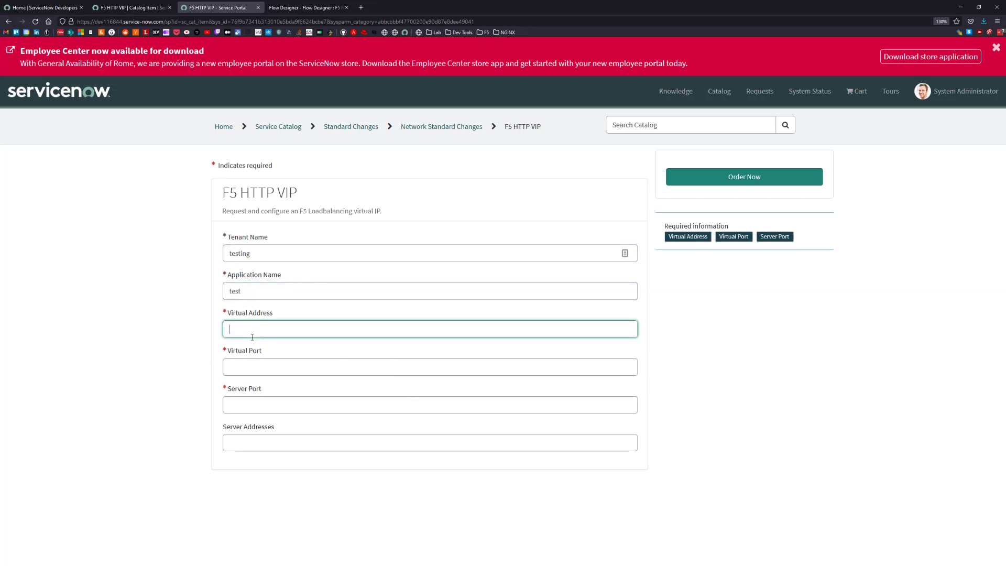
type("10.0.0.15")
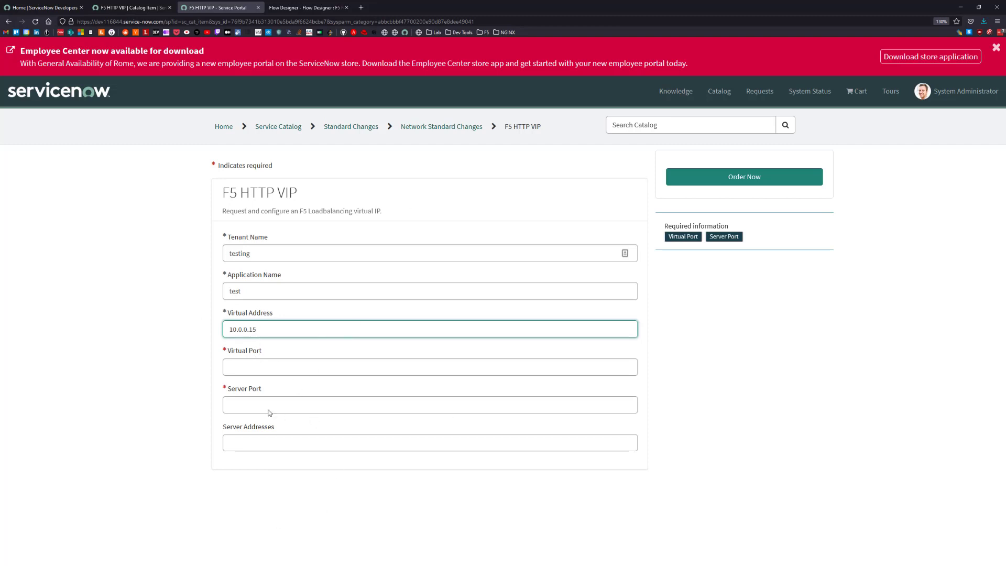
Set both the virtual port and the server port of the VIP request to 80.
left_click(245, 367)
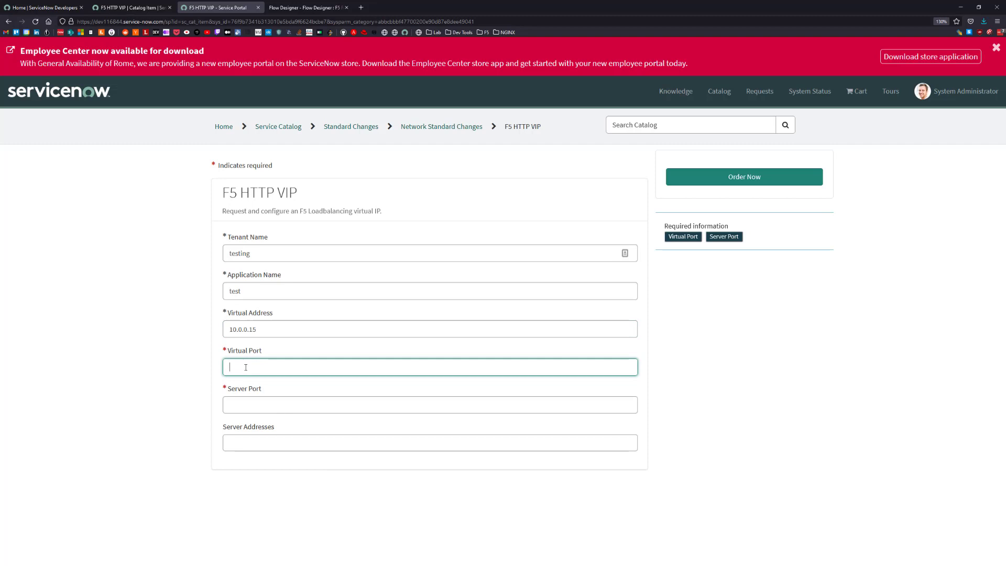
type("80")
left_click(240, 406)
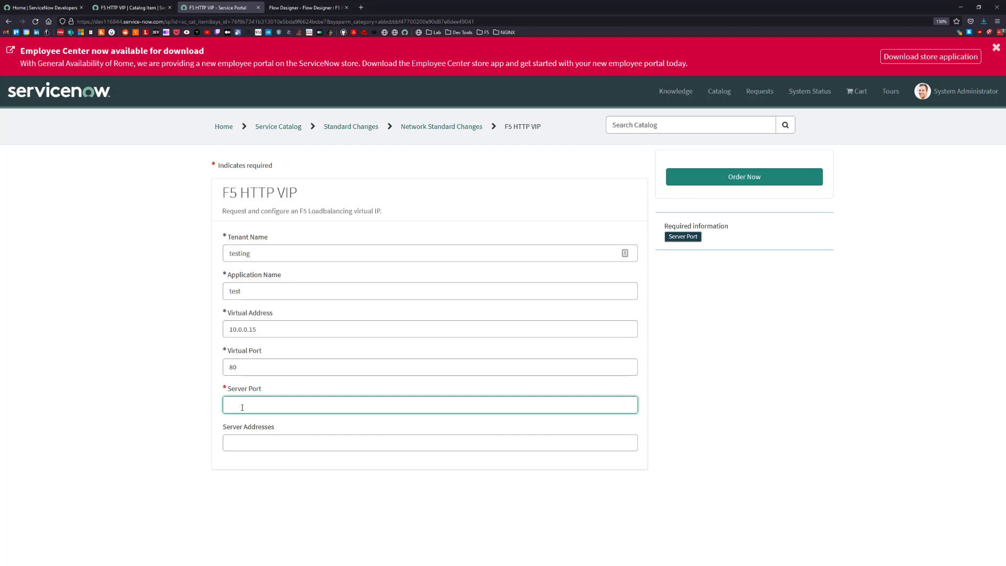
type("80")
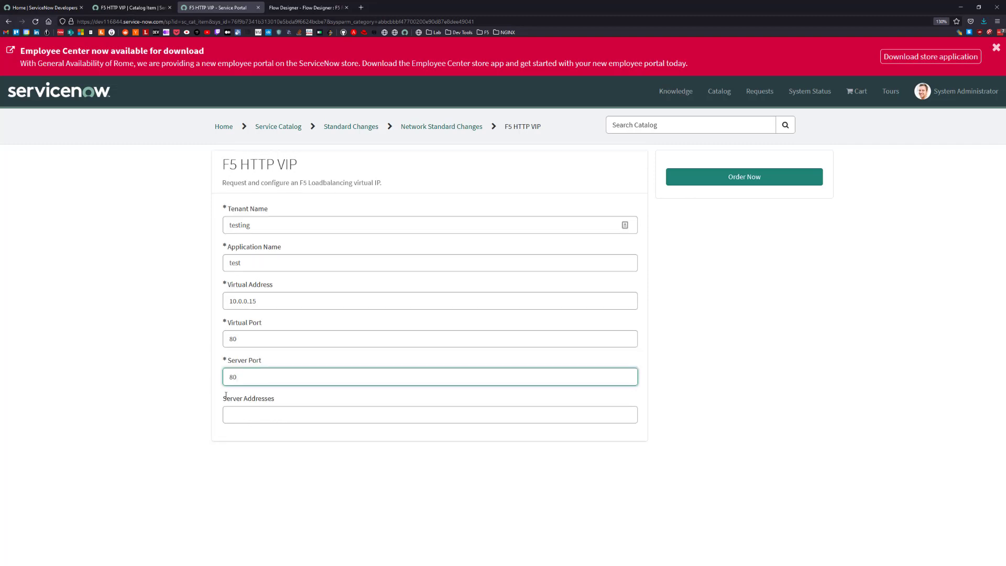
Add the server sndemo-nginx-0 to the request's server addresses.
left_click(258, 412)
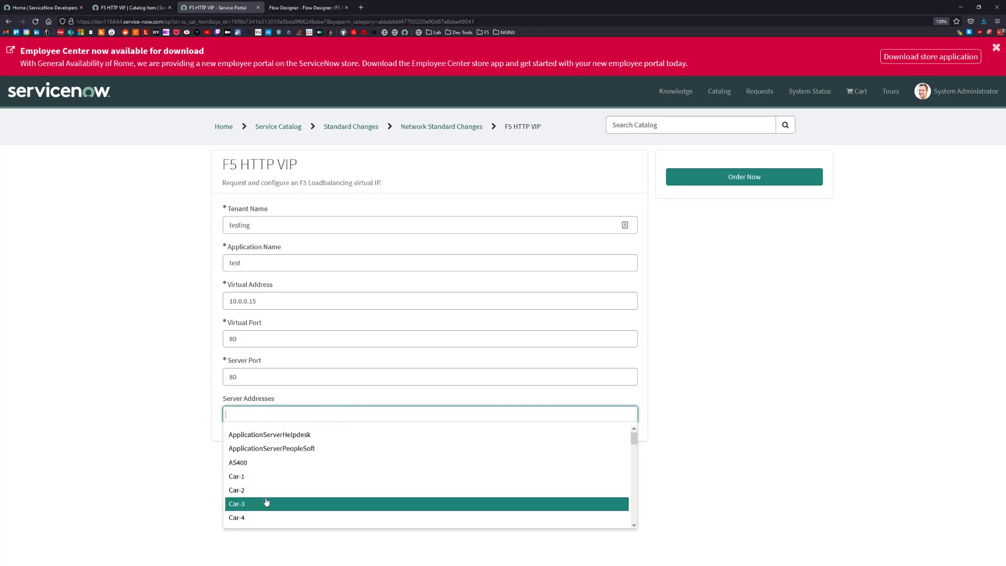
scroll(274, 493, "down", 2)
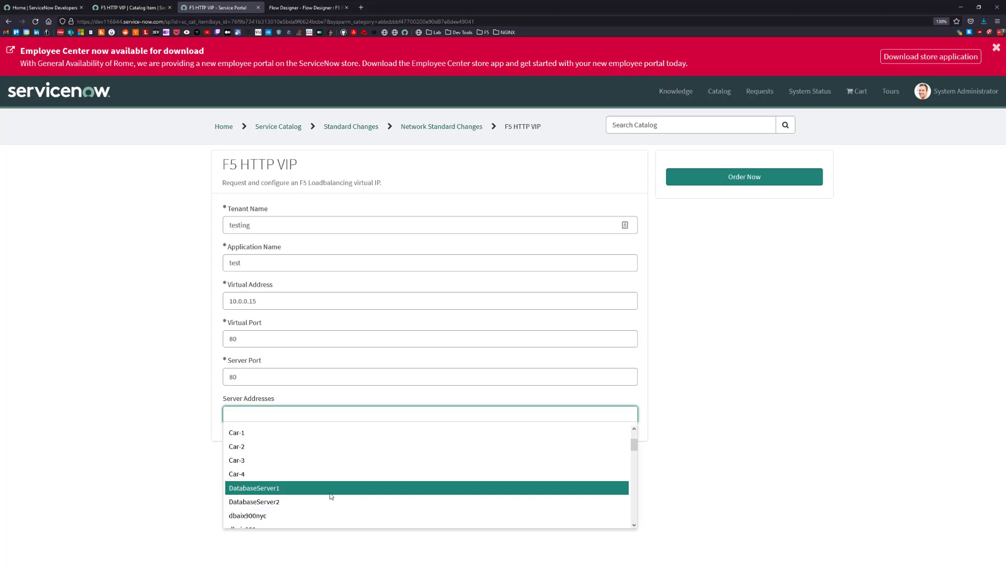
scroll(327, 493, "down", 2)
scroll(319, 489, "down", 6)
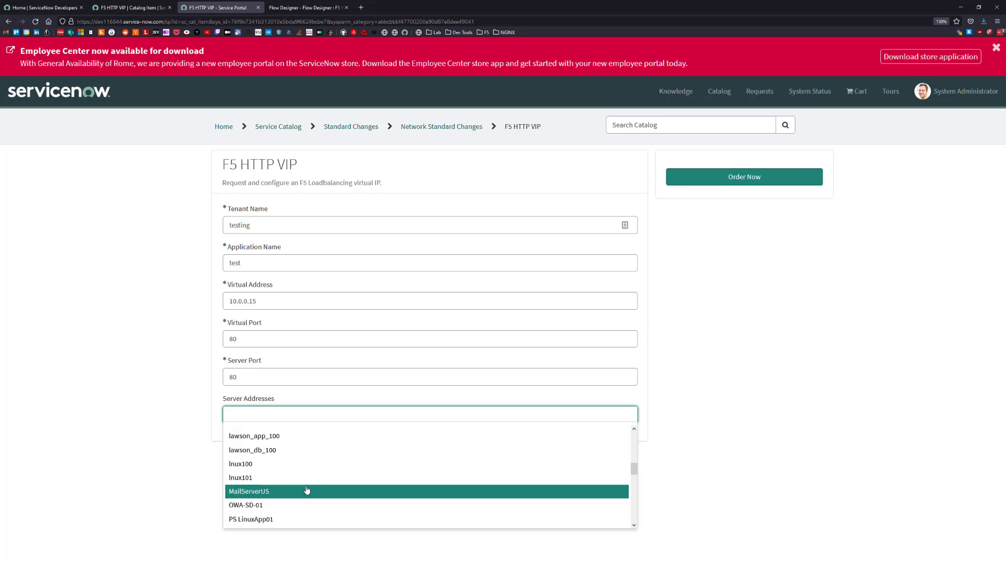
scroll(303, 482, "up", 2)
scroll(302, 483, "down", 6)
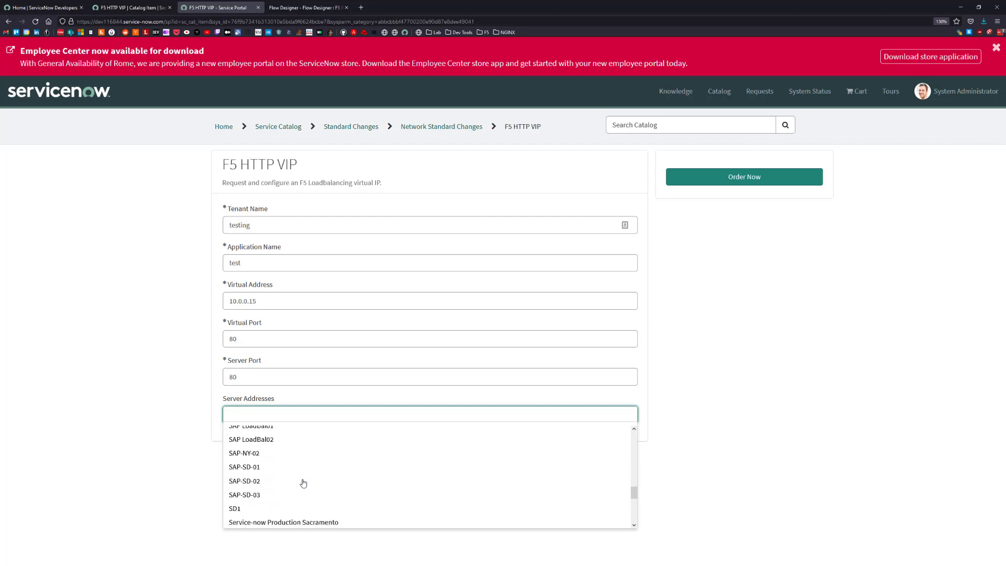
scroll(302, 483, "down", 1)
scroll(303, 483, "up", 2)
scroll(303, 518, "down", 1)
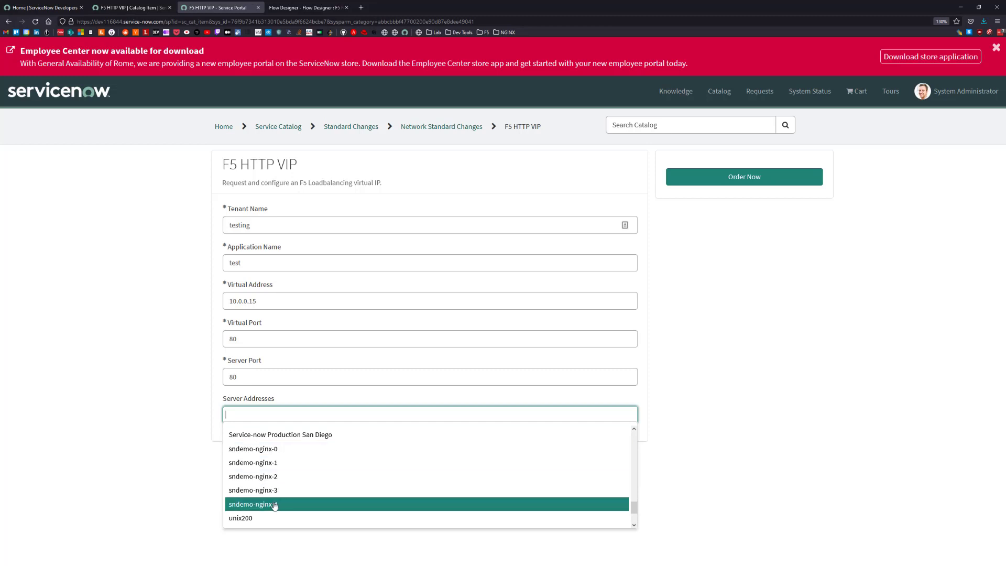
left_click(250, 451)
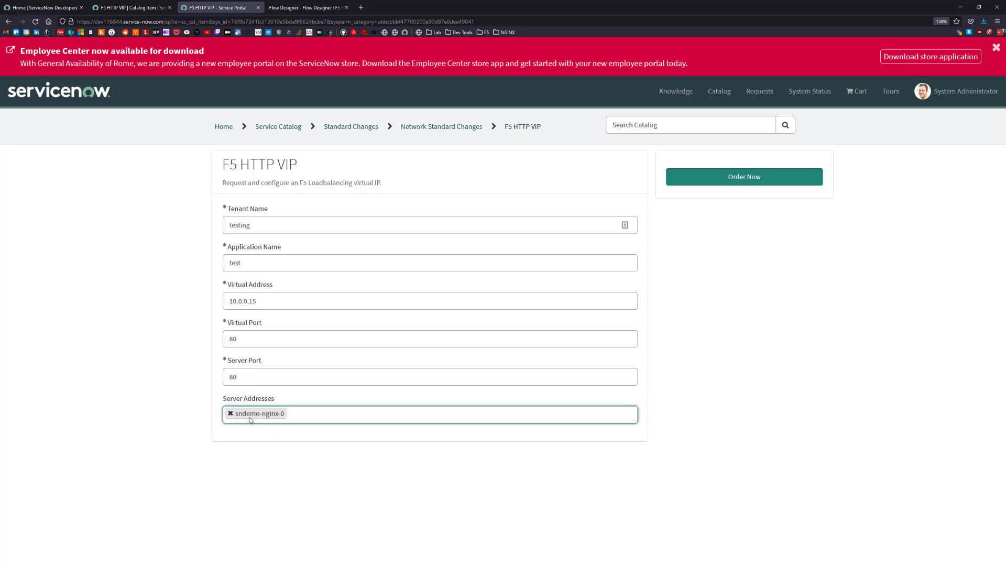
Add the server sndemo-nginx-1 to the F5 HTTP VIP request's server addresses.
left_click(304, 416)
scroll(252, 479, "down", 5)
scroll(252, 479, "down", 8)
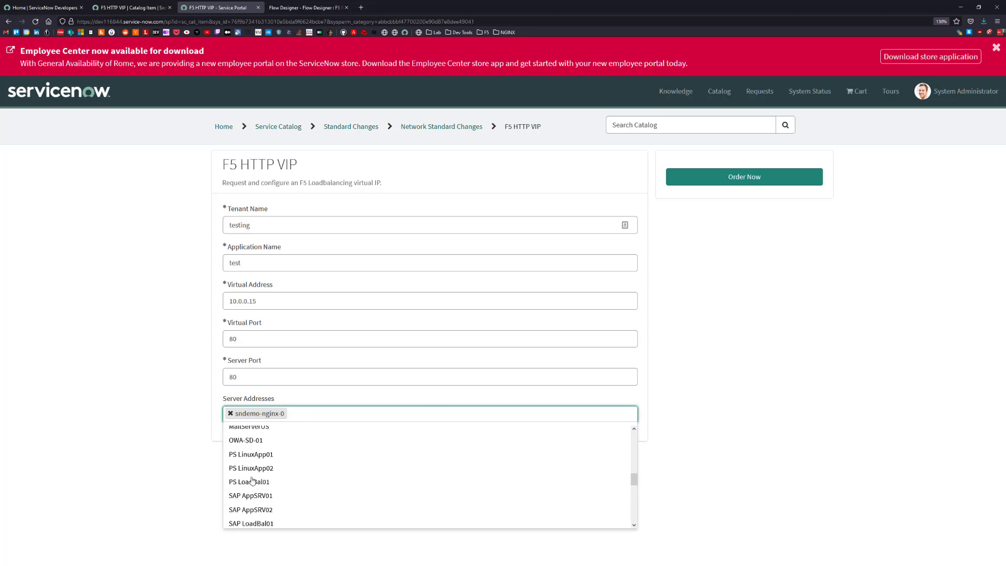
scroll(254, 490, "down", 4)
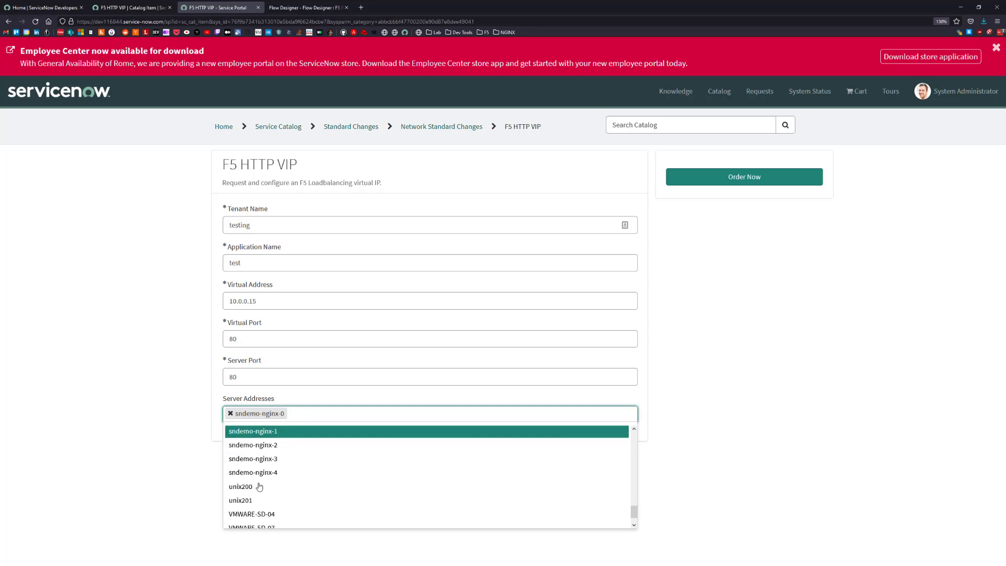
scroll(284, 459, "up", 2)
left_click(277, 489)
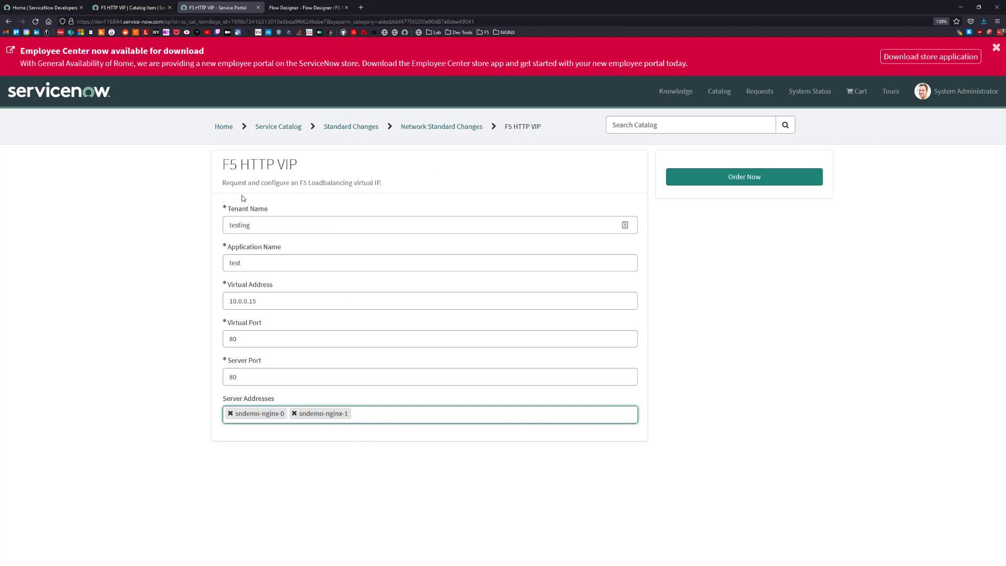
Order the F5 HTTP VIP for System Administrator and check out the request.
left_click(734, 181)
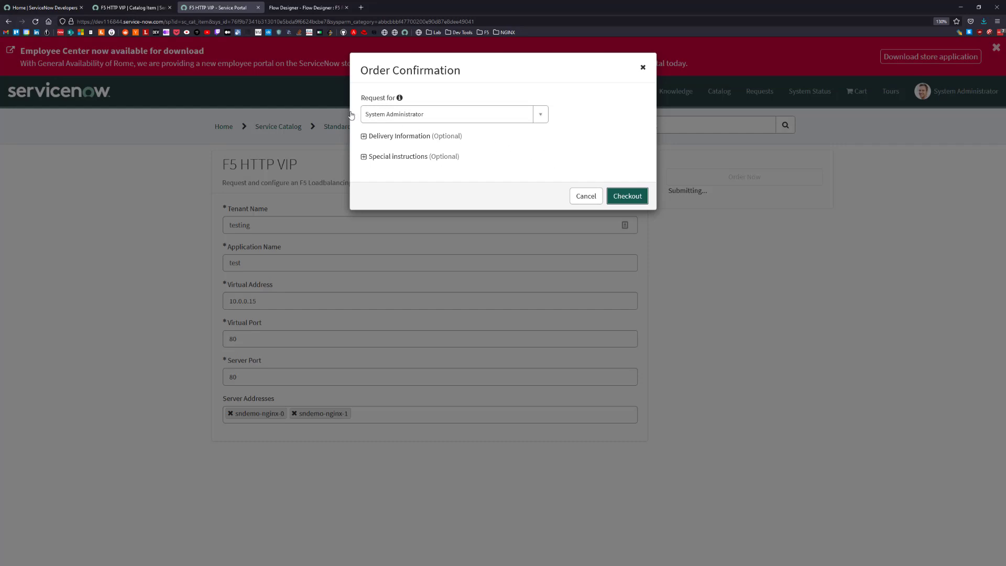
left_click(414, 118)
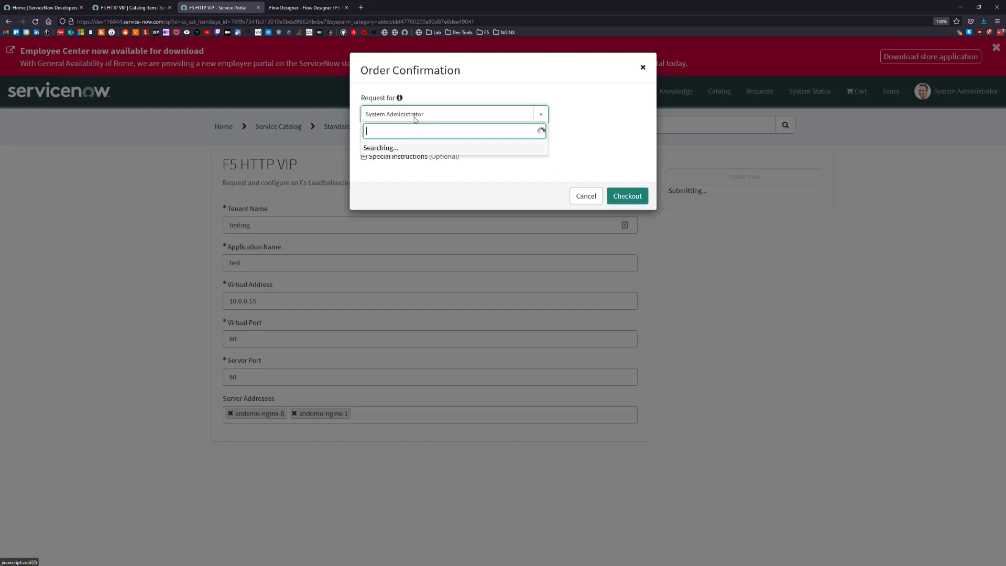
left_click(582, 111)
left_click(621, 198)
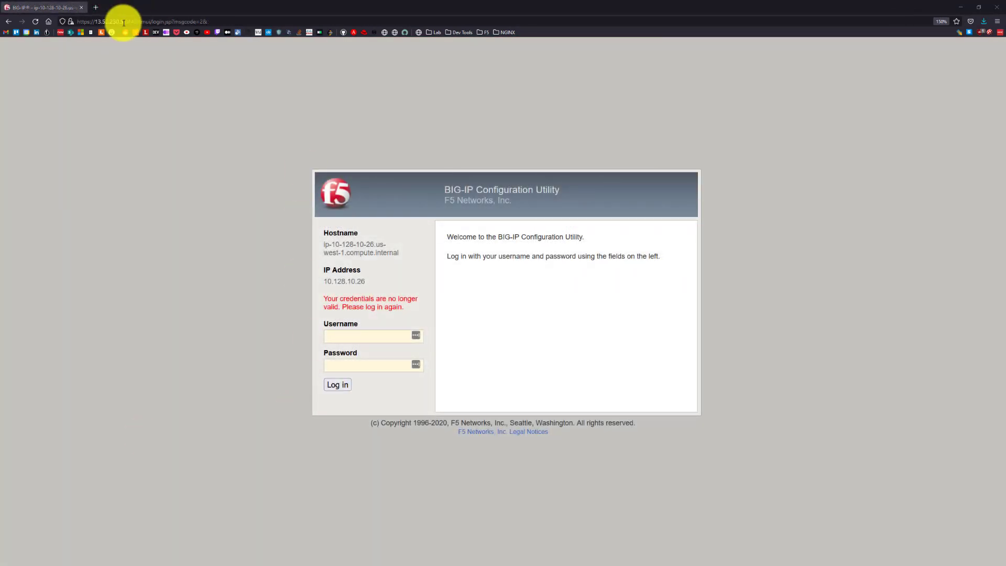
Switch to the BIG-IP Configuration Utility and log in as admin with the account password.
left_click(124, 22)
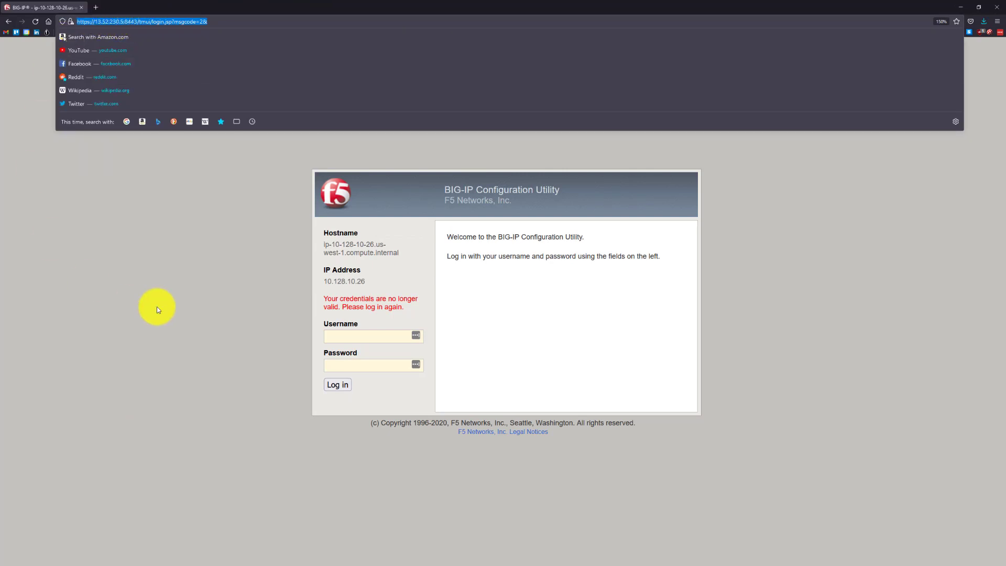
left_click(168, 255)
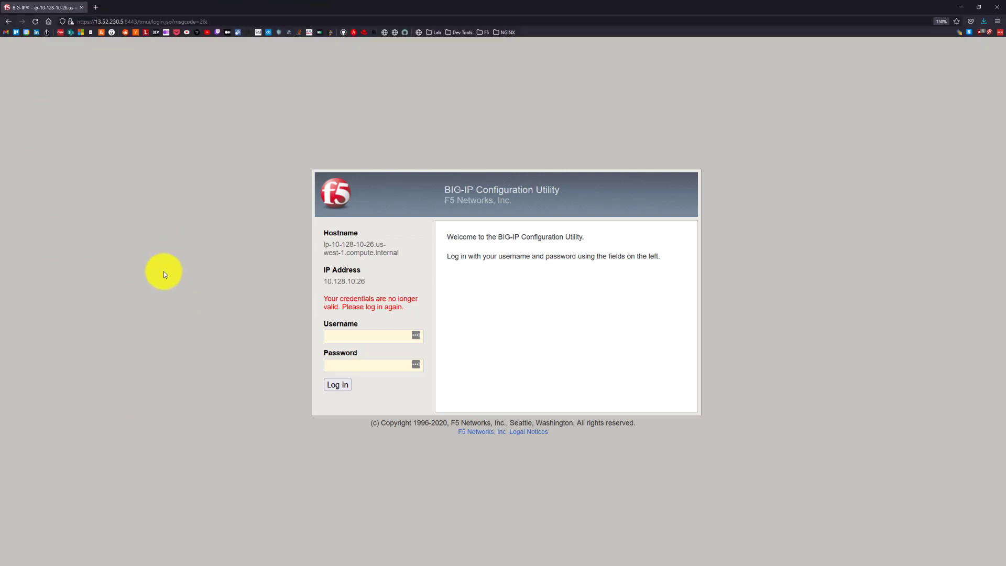
left_click(340, 338)
left_click(340, 338)
type("adm")
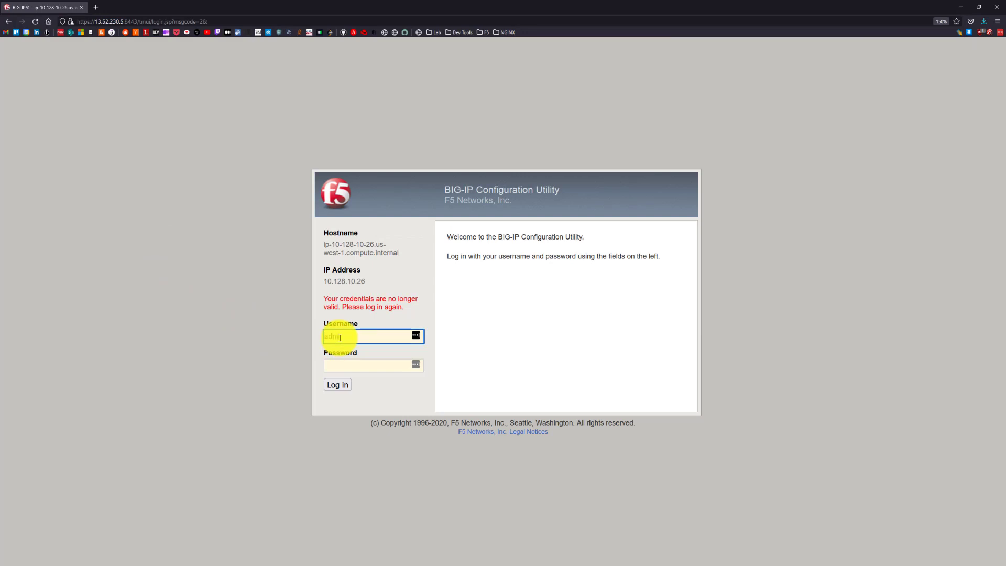
key("Tab")
key("ctrl+v")
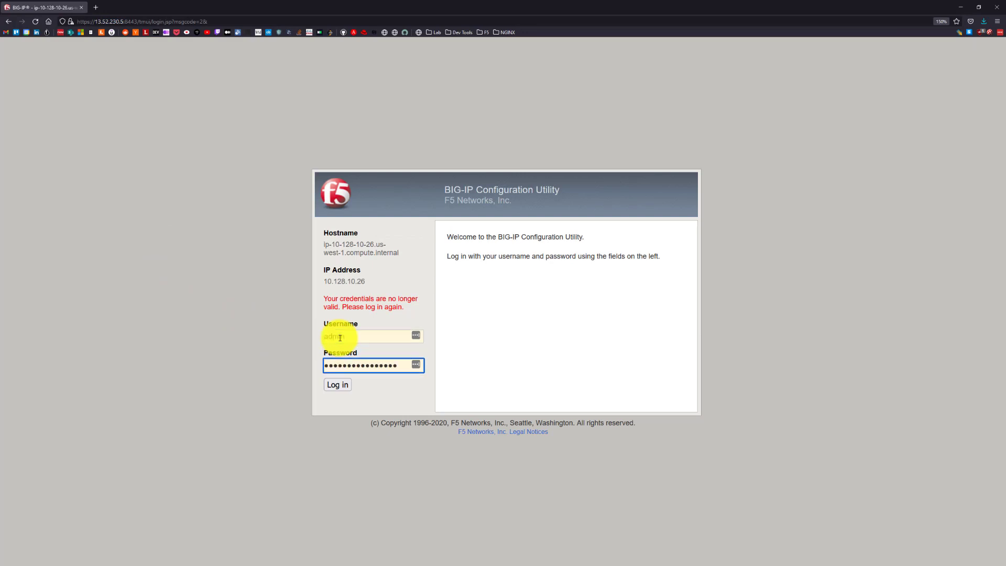
key("Return")
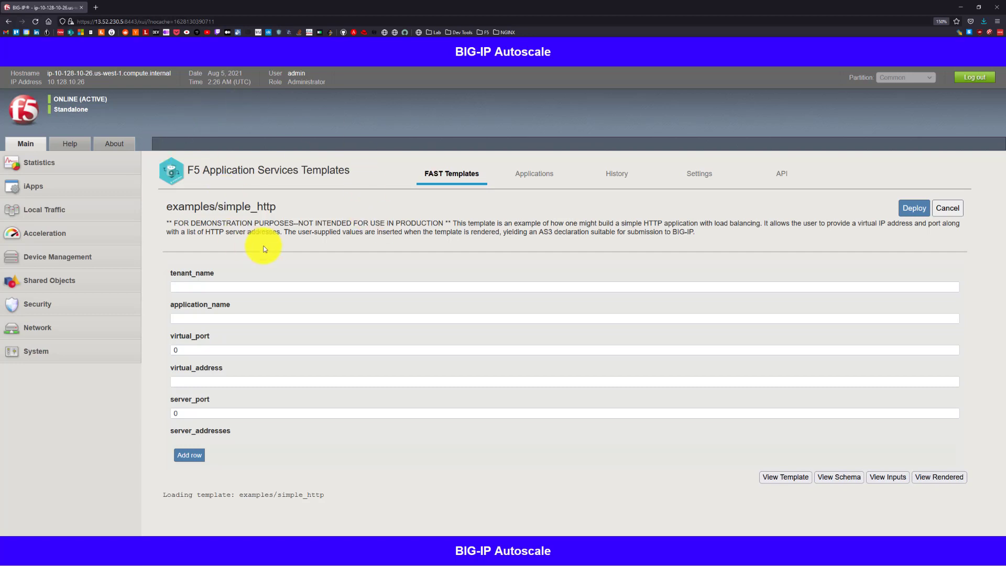
Open the deployed applications in F5 Application Services Templates under Applications LX and review the test application's tenant, address, port and server values.
left_click(59, 182)
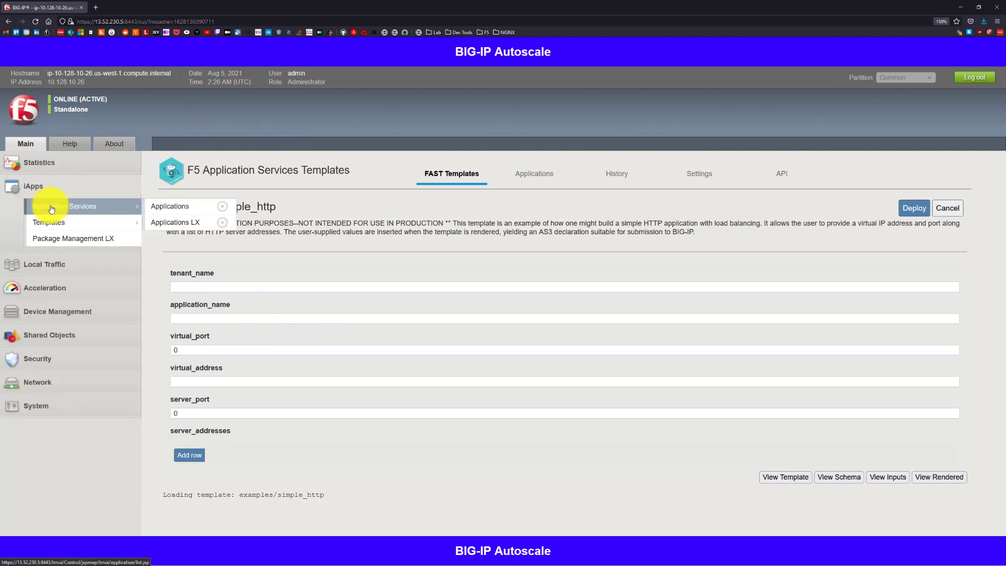
left_click(198, 221)
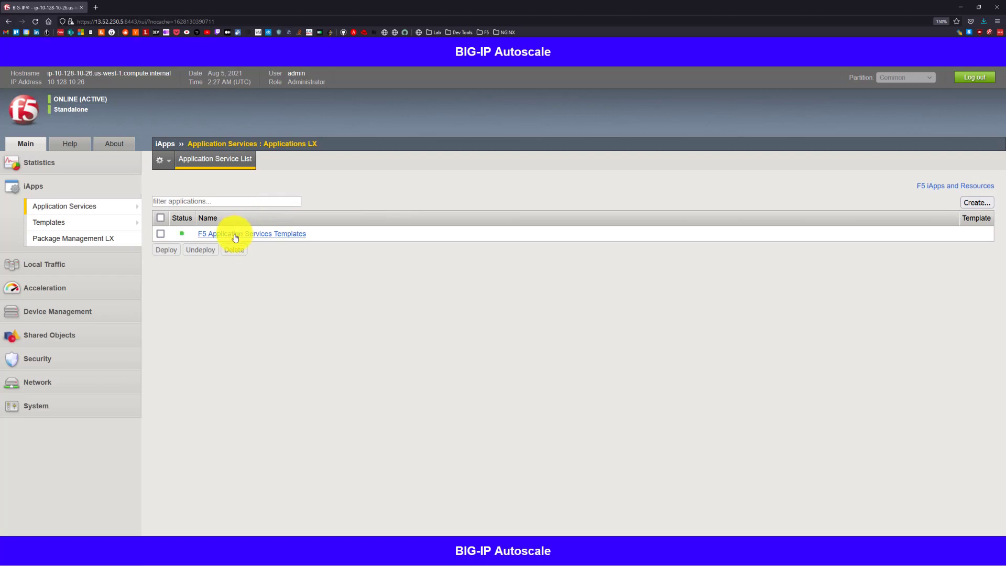
left_click(235, 237)
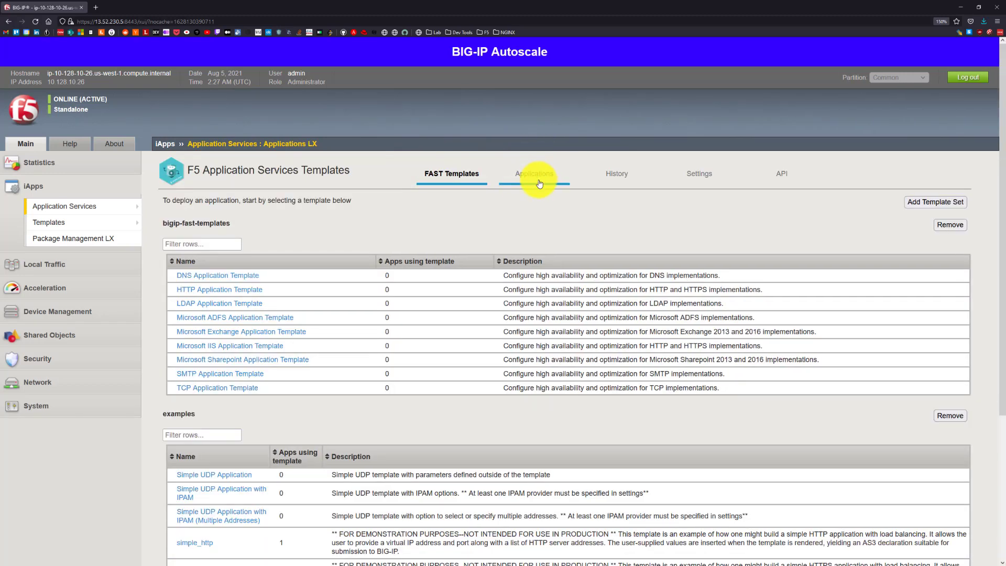
left_click(542, 176)
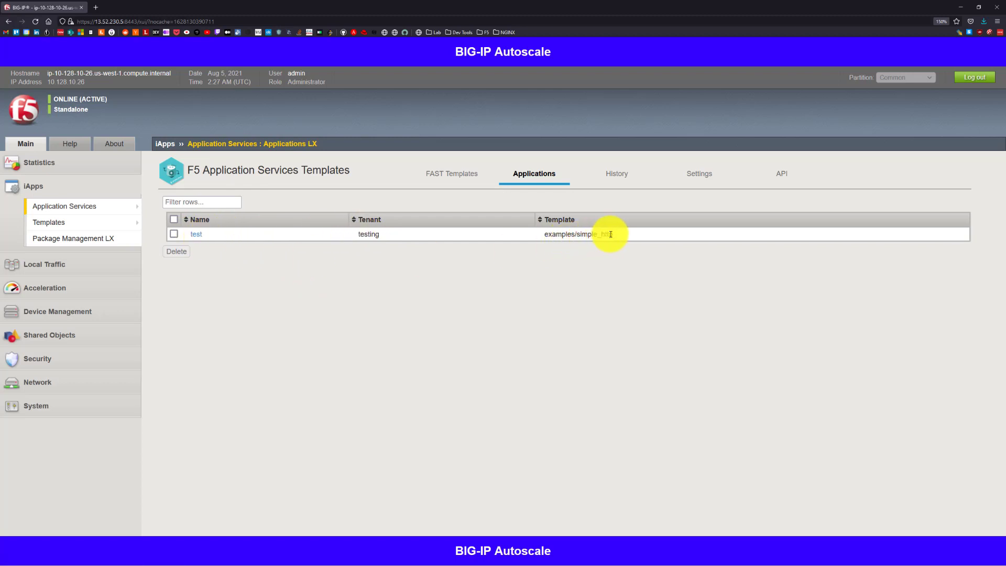
left_click(195, 234)
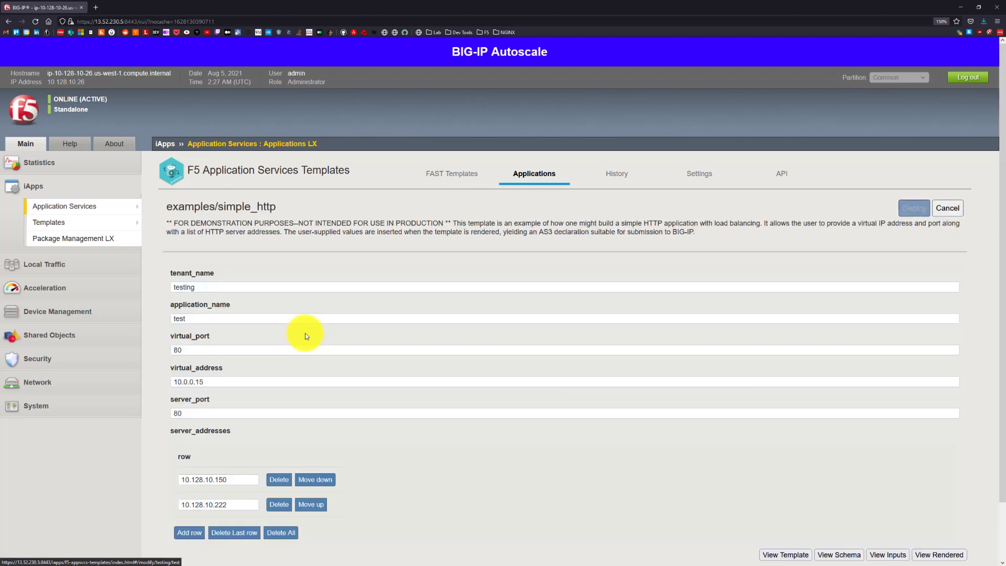
scroll(245, 404, "down", 2)
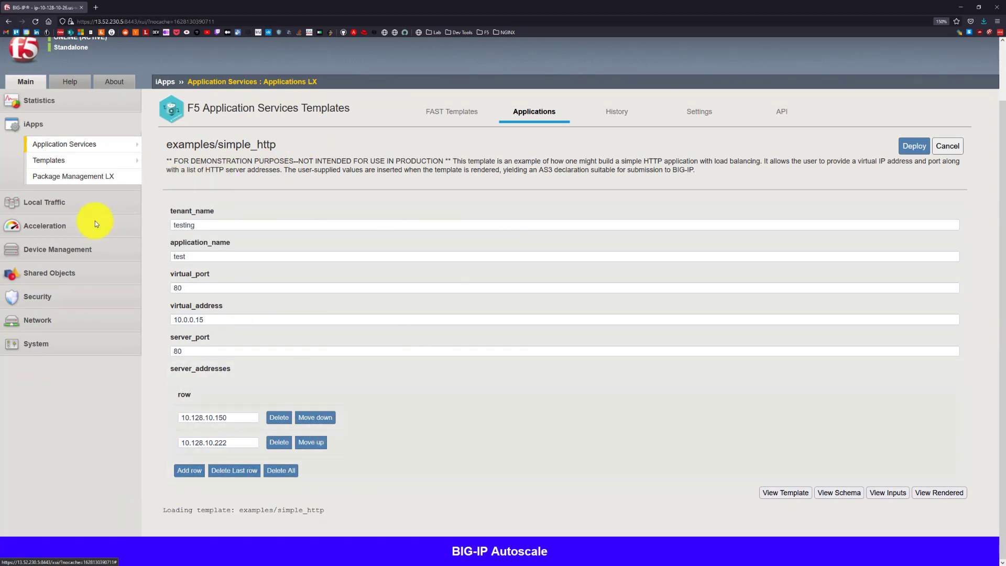
Open the list of virtual servers under Local Traffic.
left_click(56, 202)
scroll(99, 199, "up", 1)
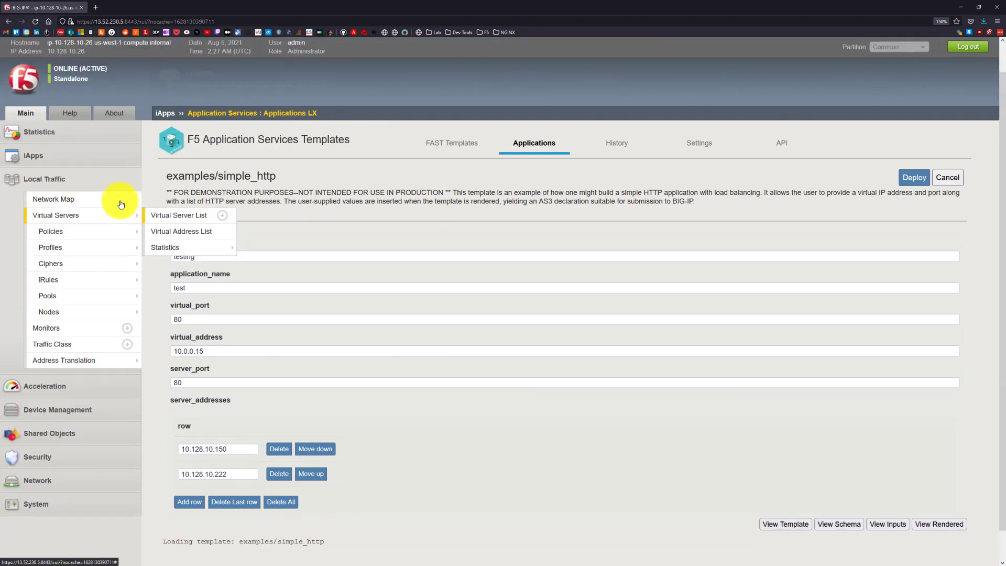
left_click(179, 215)
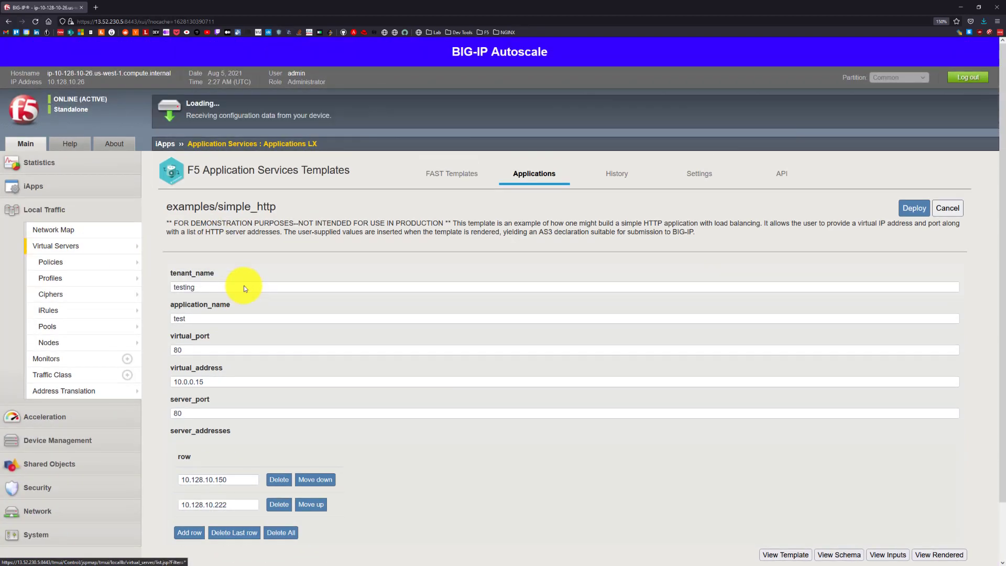
mouse_move(113, 244)
left_click(178, 247)
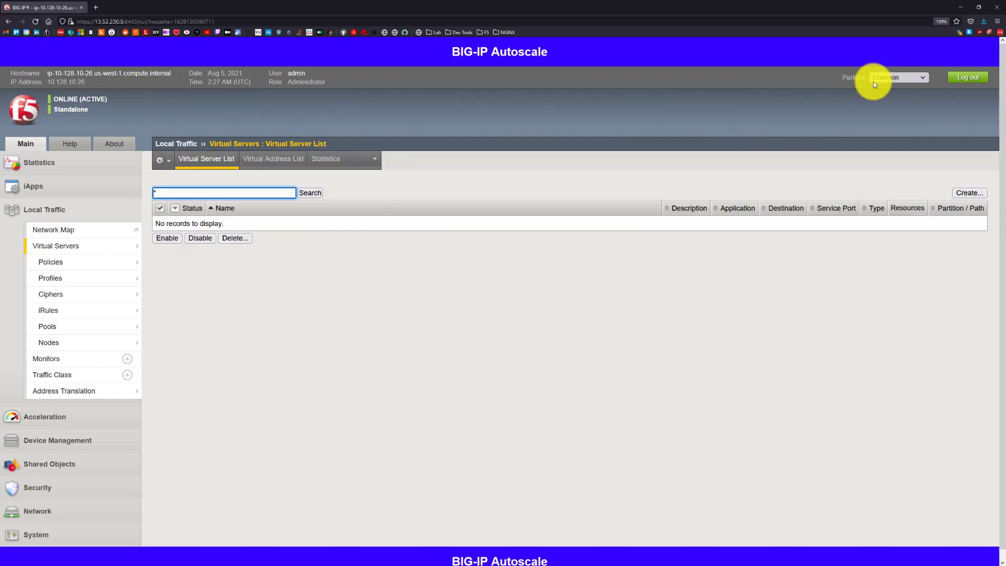
Switch the partition from Common to testing to check that tenant's virtual servers.
left_click(878, 80)
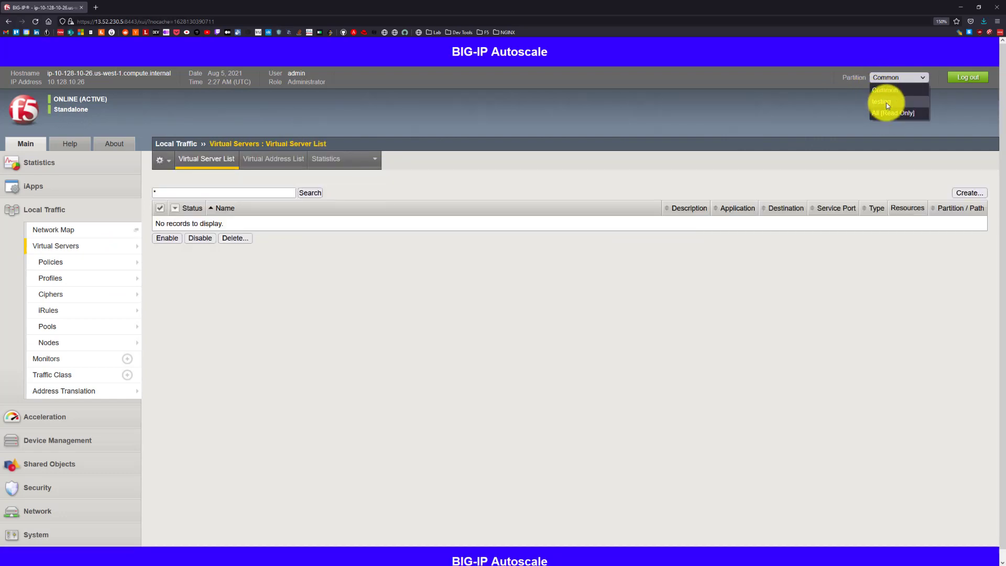
left_click(885, 102)
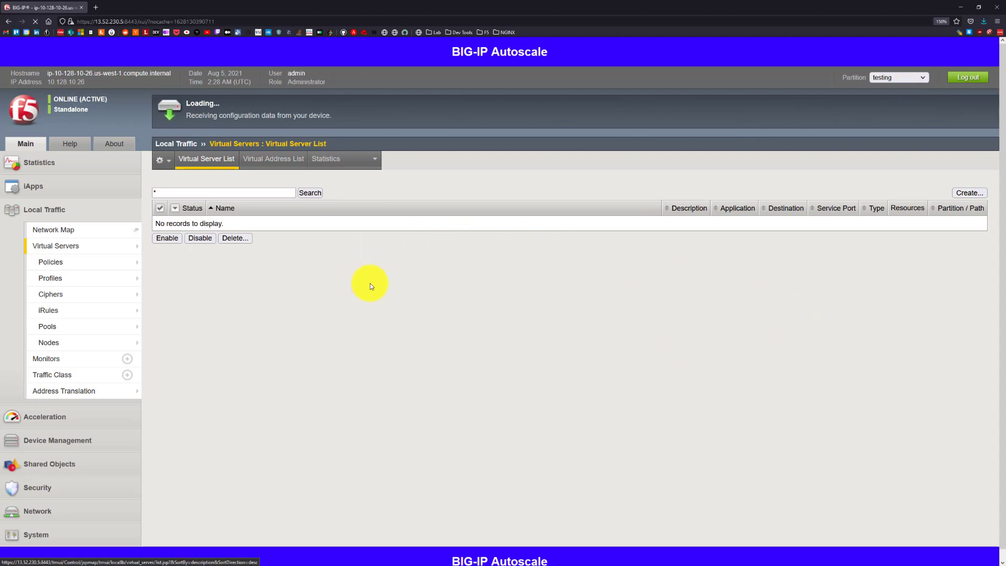
mouse_move(105, 310)
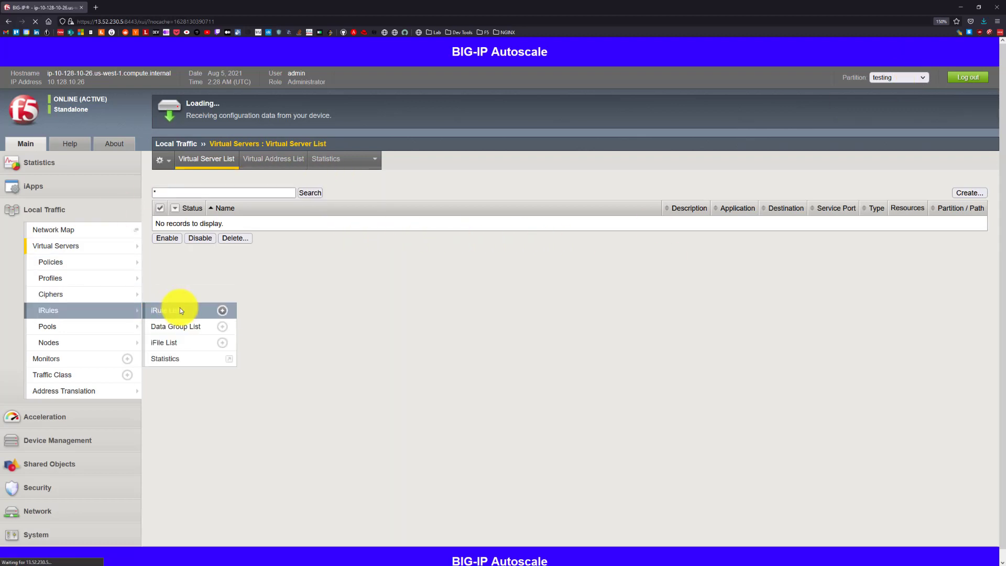
left_click(180, 309)
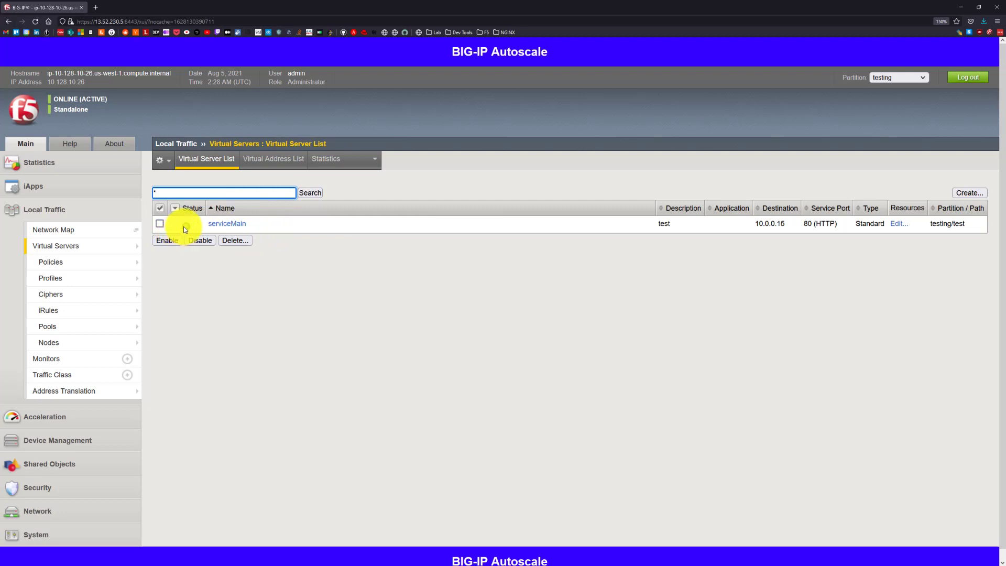
Open the Local Traffic network map for the testing partition.
mouse_move(124, 249)
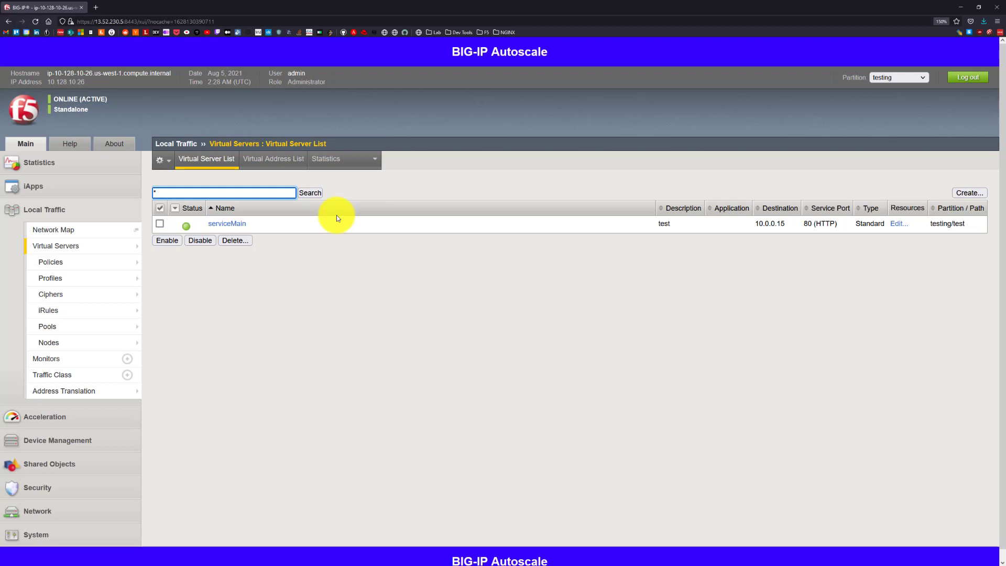
left_click(93, 233)
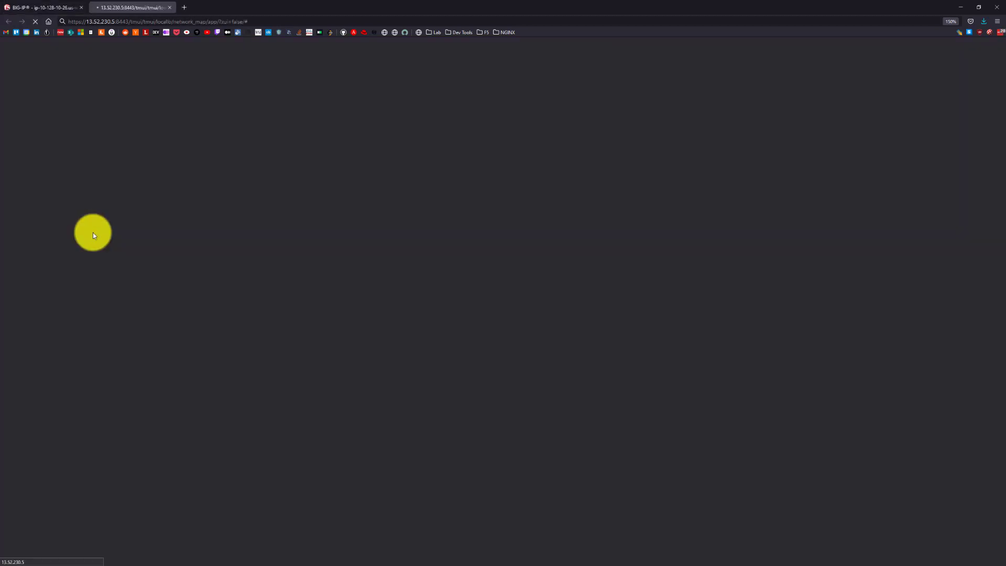